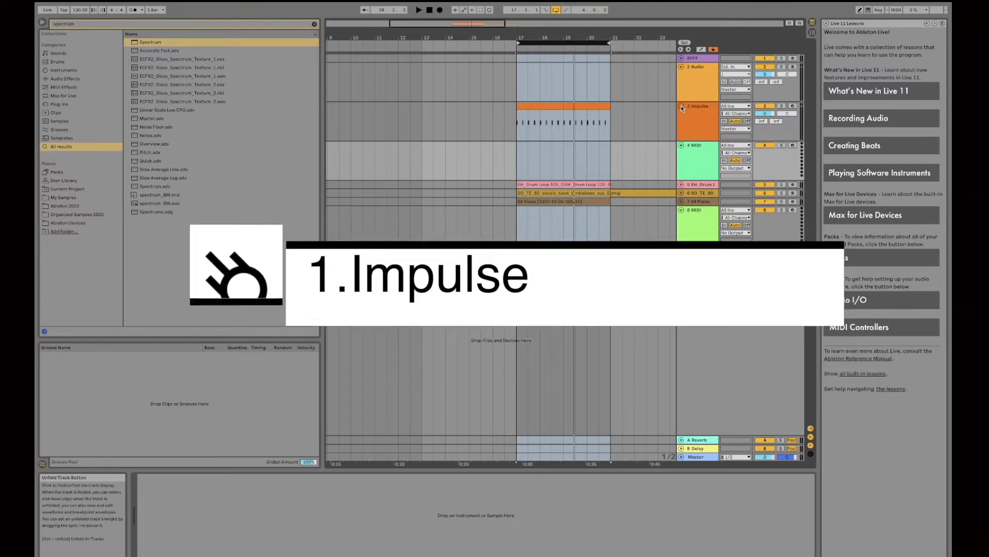
# Show the Impulse device on track 3 and solo that track.
pyautogui.click(694, 117)
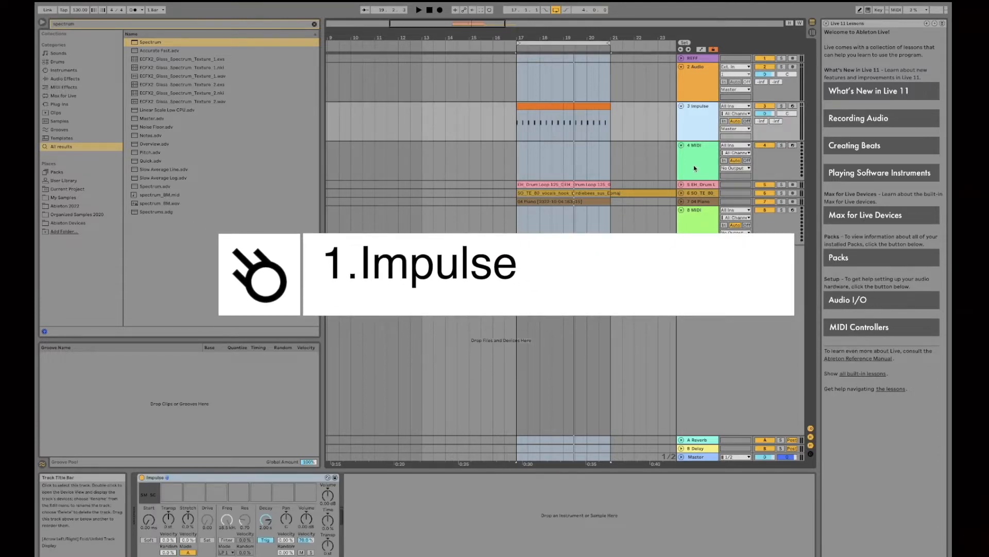
pyautogui.click(782, 106)
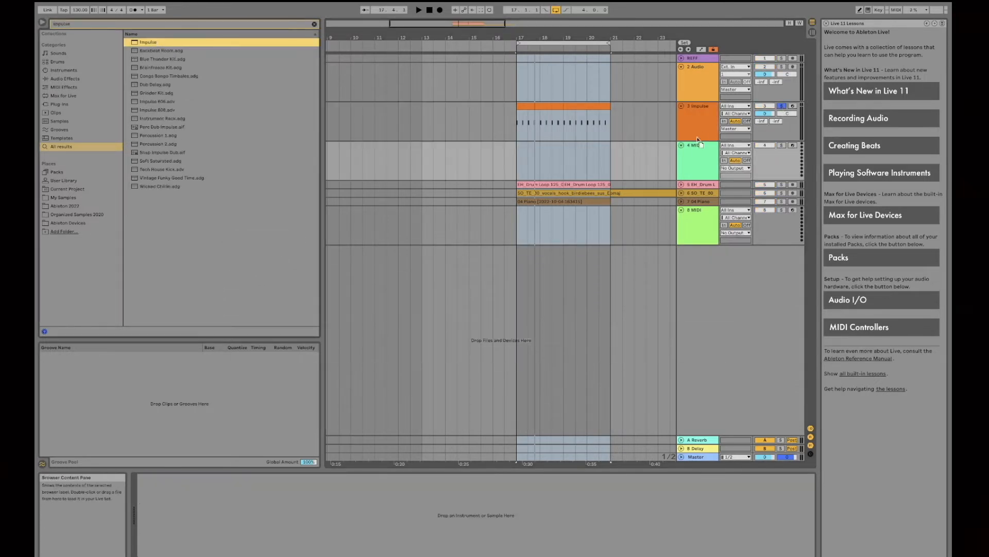
# Load Impulse onto the empty MIDI track 4 and copy both MIDI clips from track 3 onto it at bar 17.
pyautogui.click(698, 159)
pyautogui.click(546, 107)
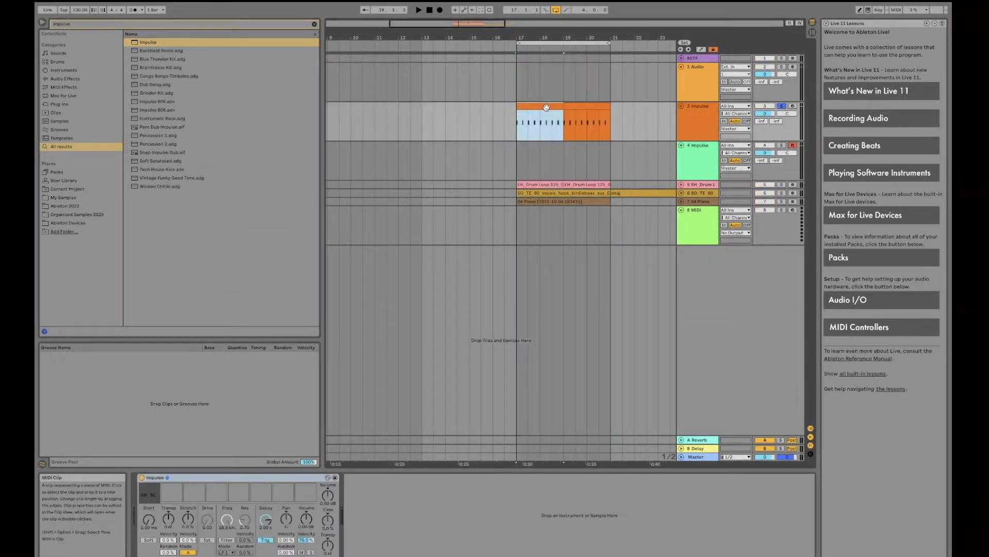
pyautogui.moveTo(547, 107); pyautogui.dragTo(588, 150)
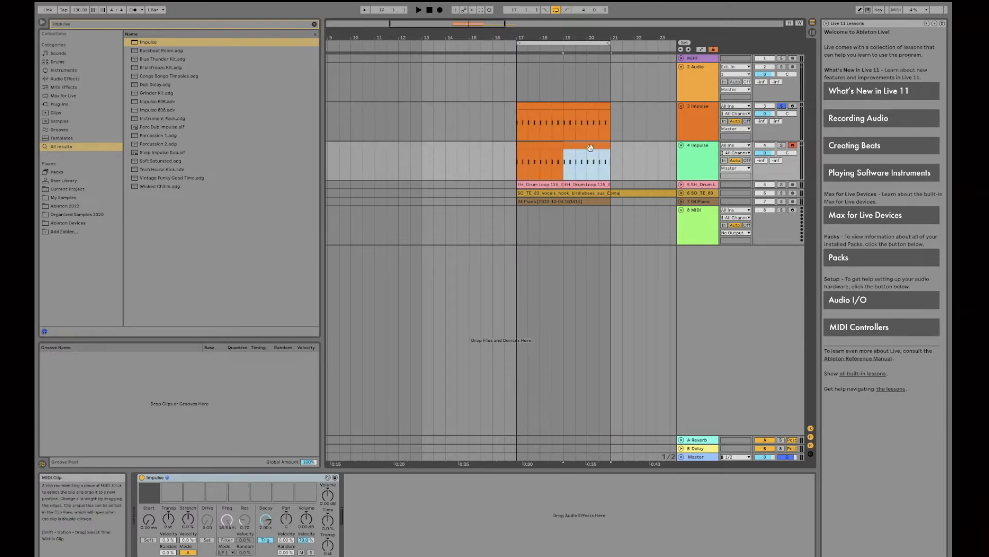
# Solo track 4 as well and inspect the notes of its first MIDI clip in an enlarged note editor.
pyautogui.keyDown('super'); pyautogui.click(782, 145); pyautogui.keyUp('super')
pyautogui.doubleClick(540, 160)
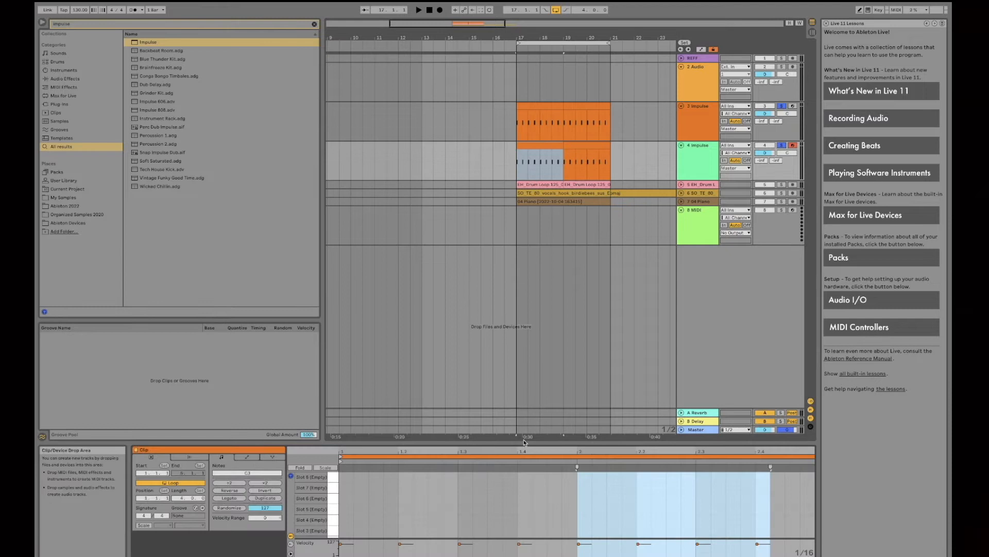
pyautogui.moveTo(521, 442); pyautogui.dragTo(521, 211)
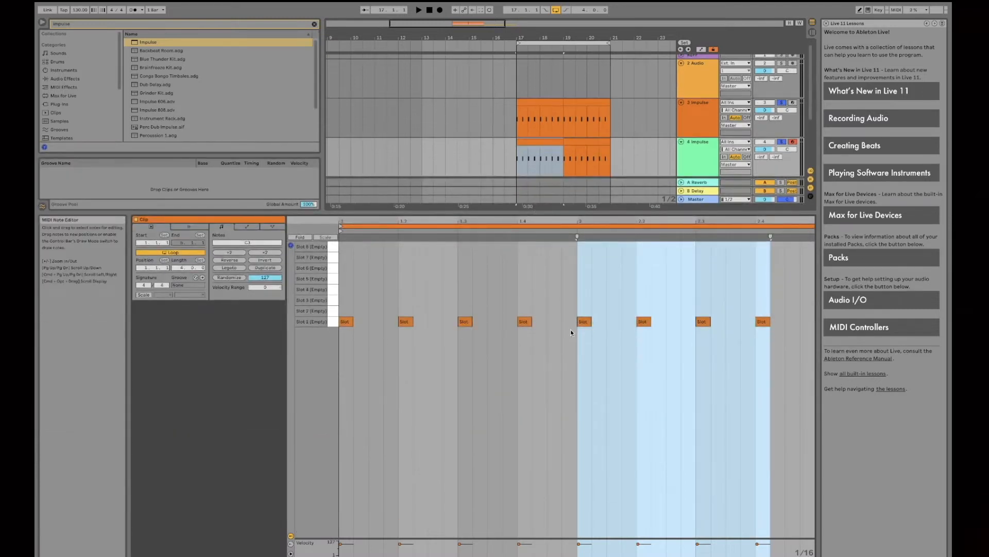
pyautogui.moveTo(593, 214); pyautogui.dragTo(594, 421)
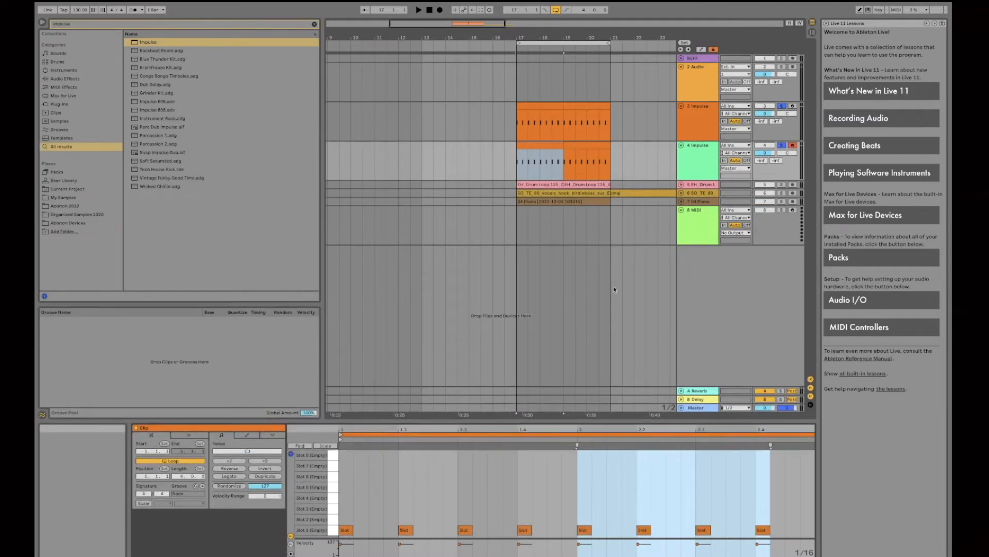
# Turn off solo on both Impulse tracks and bring up the device view of track 4.
pyautogui.click(782, 106)
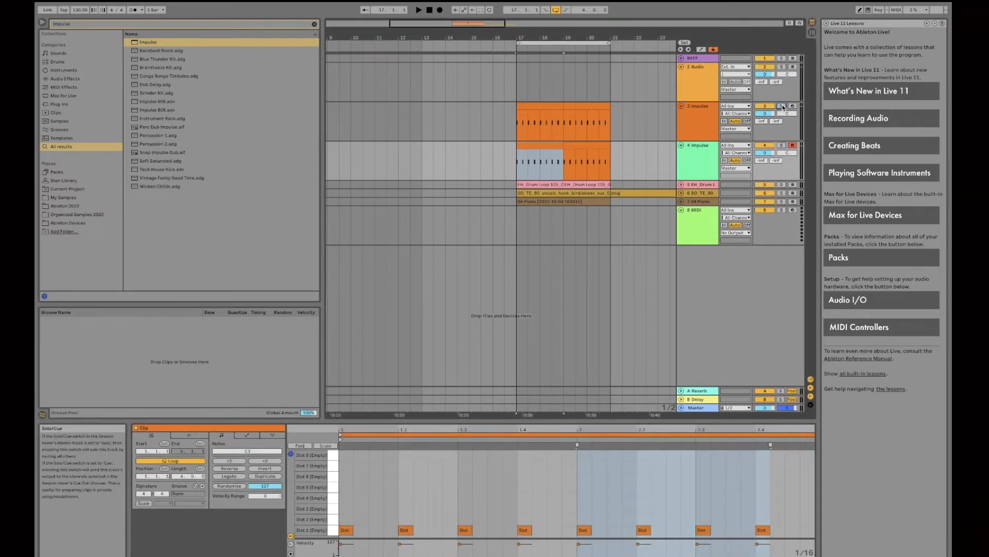
pyautogui.click(681, 145)
pyautogui.click(693, 132)
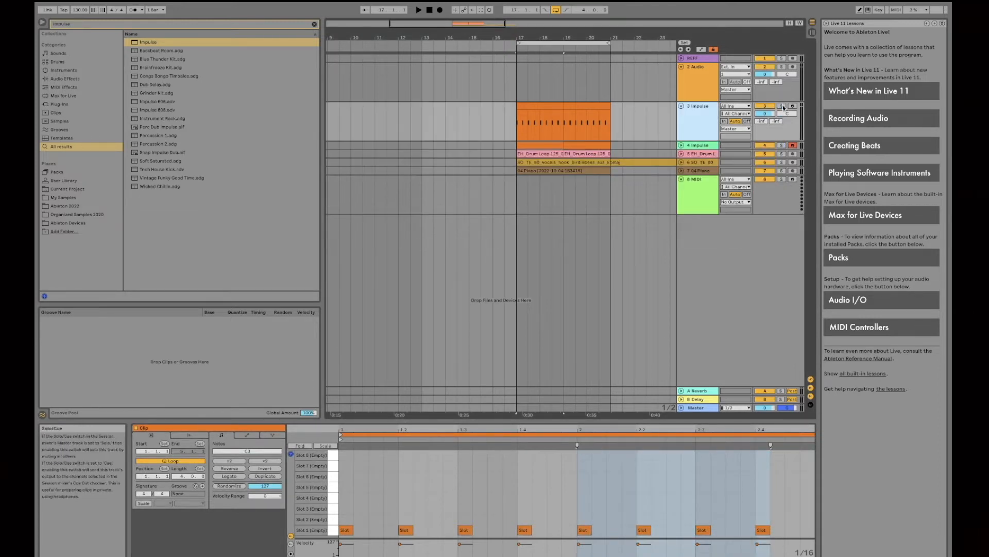
pyautogui.click(783, 107)
pyautogui.click(782, 107)
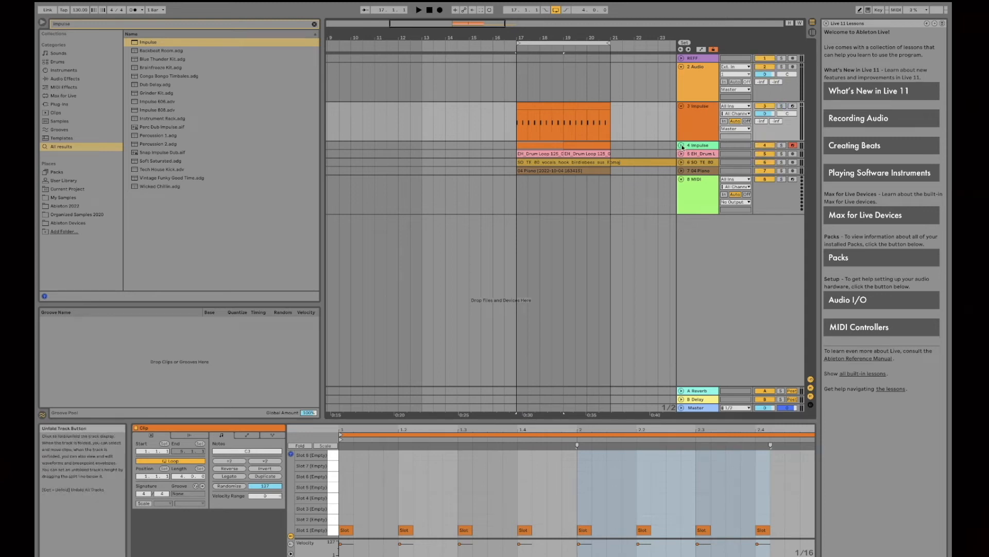
pyautogui.click(681, 146)
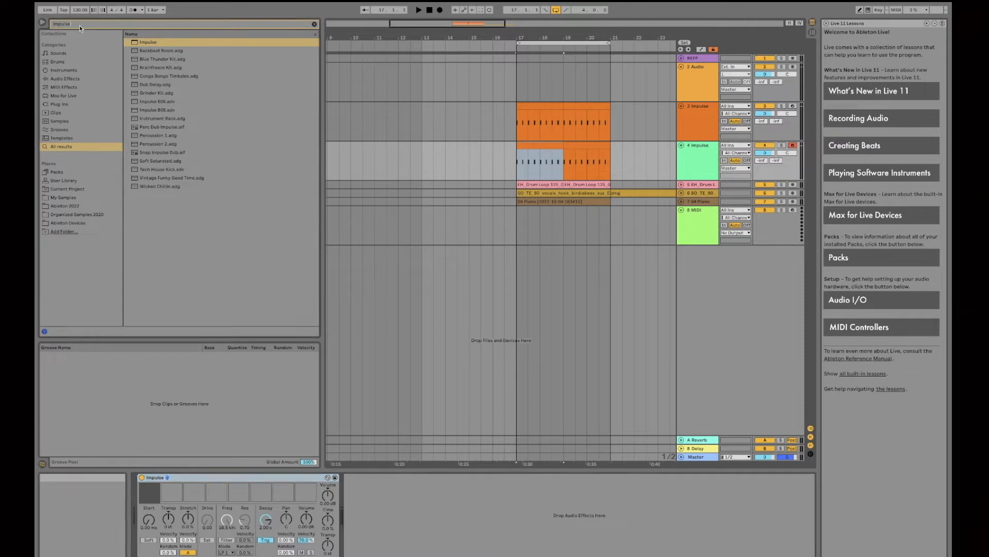
# Search the browser for "kick" and audition several of the kick samples.
pyautogui.write('kick')
pyautogui.click(165, 69)
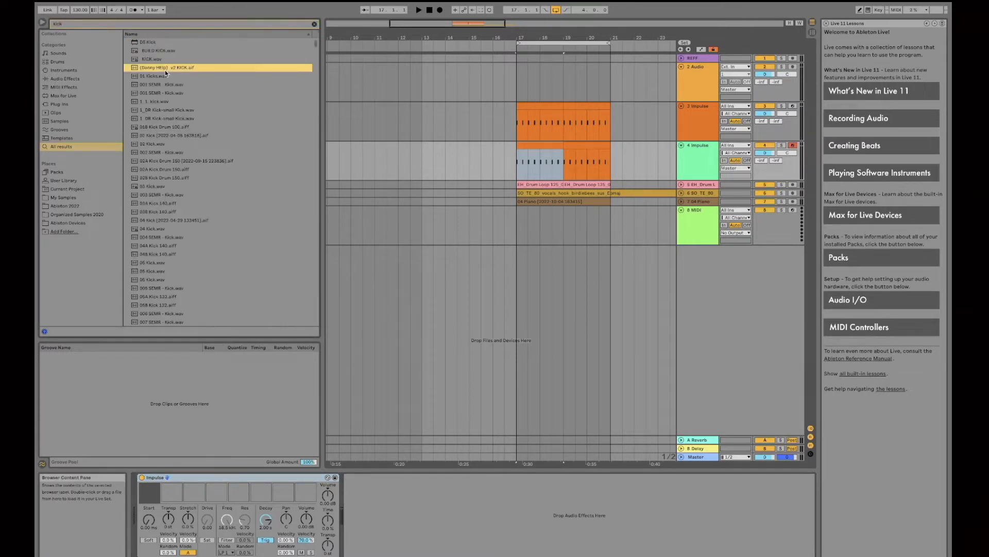
pyautogui.press('XF86MonBrightnessDown')
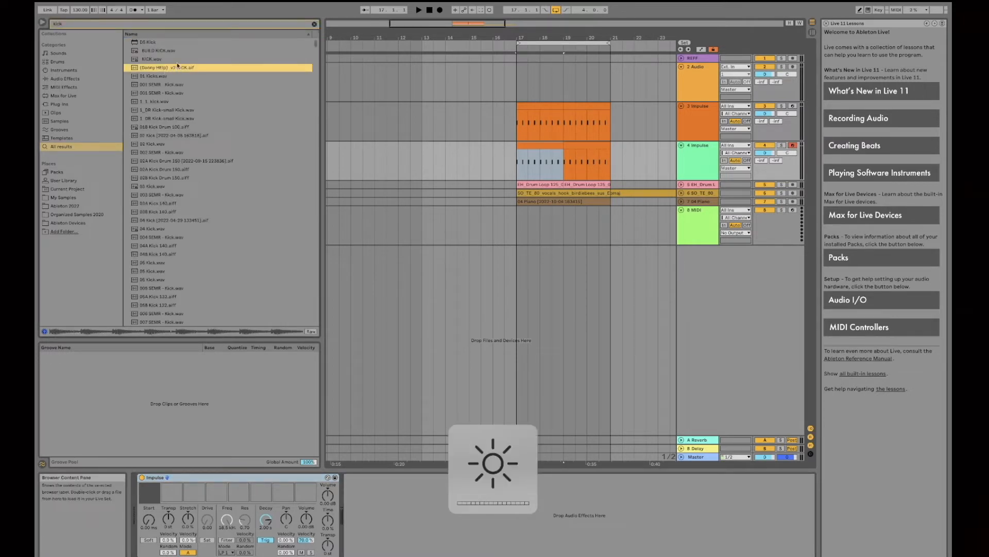
pyautogui.click(166, 59)
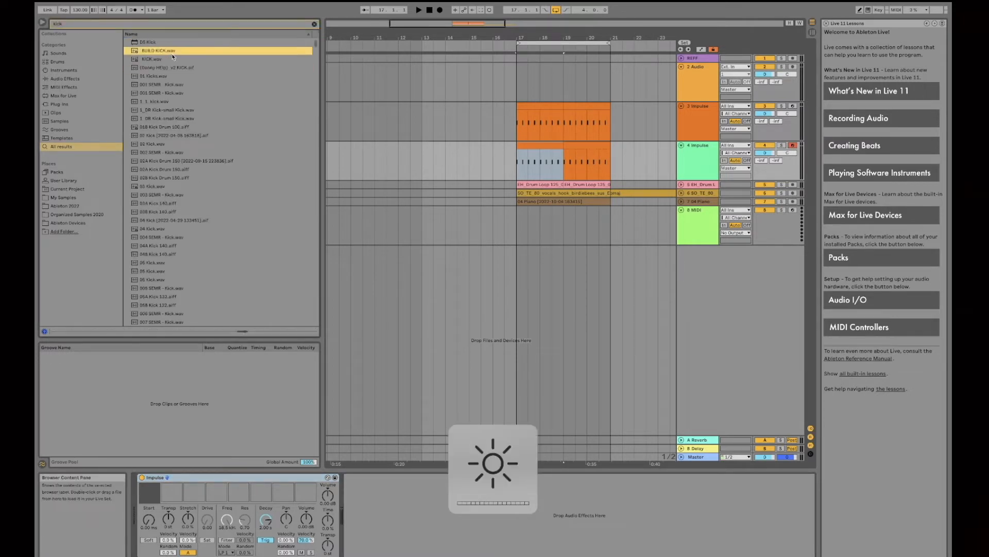
pyautogui.click(176, 254)
pyautogui.click(168, 229)
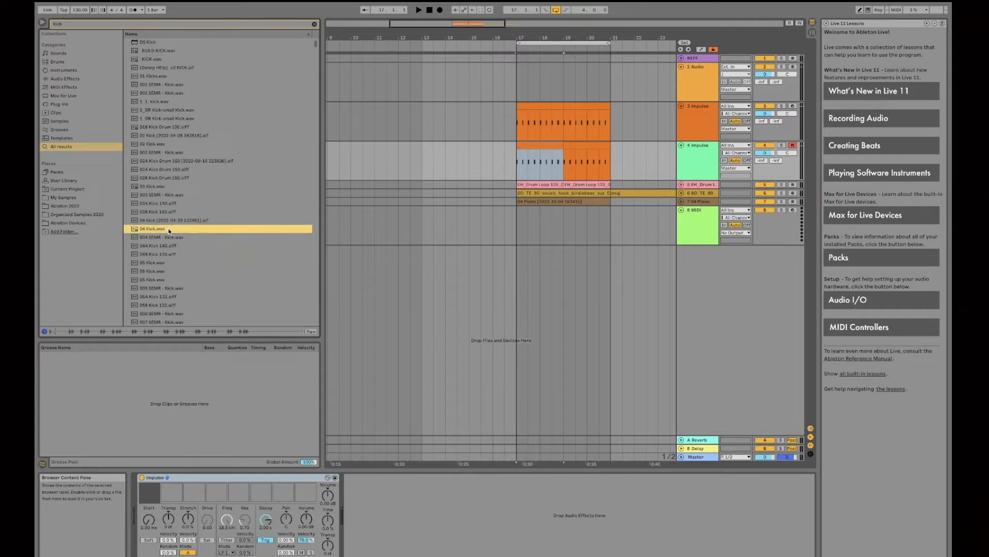
pyautogui.click(166, 271)
pyautogui.click(160, 299)
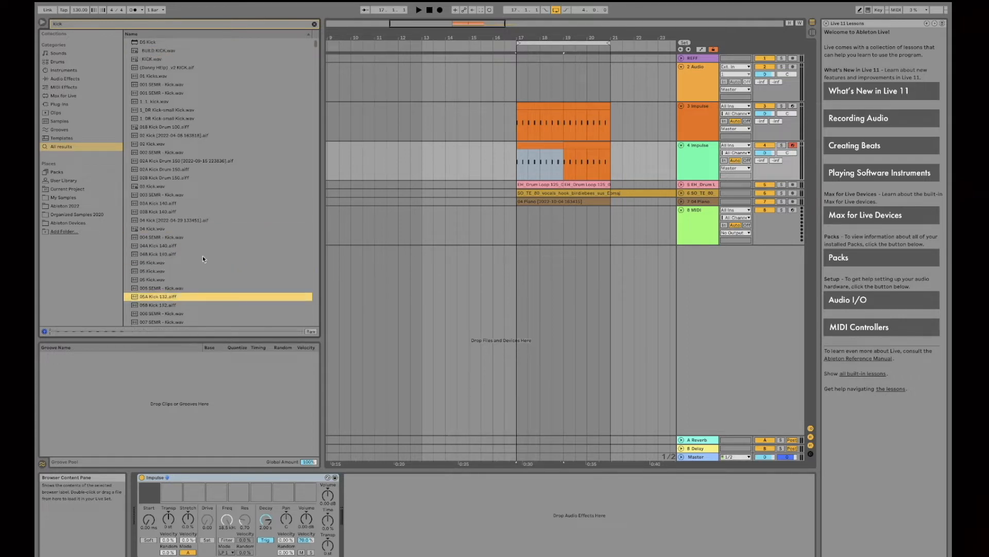
# Load 013 SEMR - Kick.wav into the first sample slot of Impulse on track 4.
pyautogui.scroll(-8, 203, 259)
pyautogui.click(185, 256)
pyautogui.moveTo(178, 260); pyautogui.dragTo(149, 487)
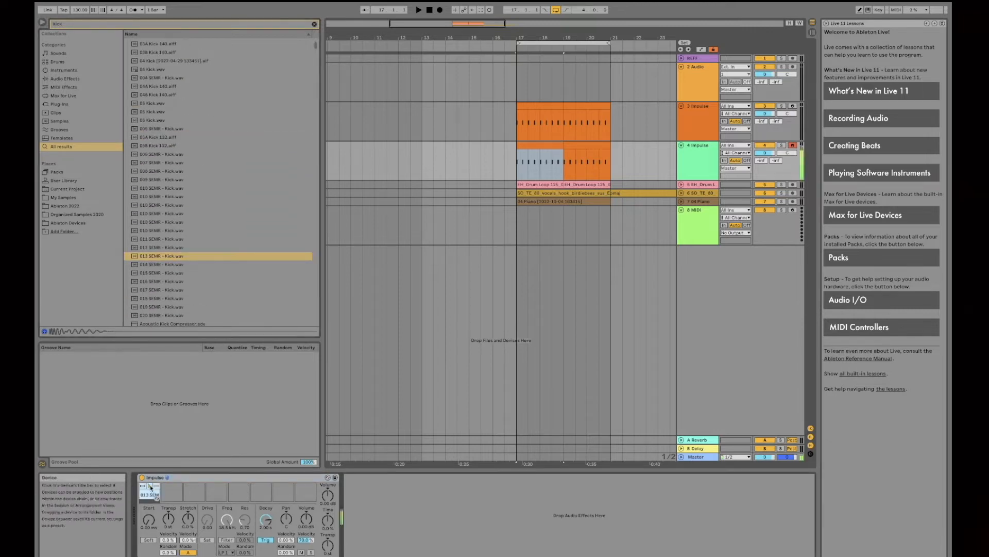
# Solo track 4 and play its loop while shortening the Decay of the kick slot in Impulse.
pyautogui.click(782, 145)
pyautogui.press('space')
pyautogui.moveTo(265, 519); pyautogui.dragTo(266, 546)
pyautogui.press('space')
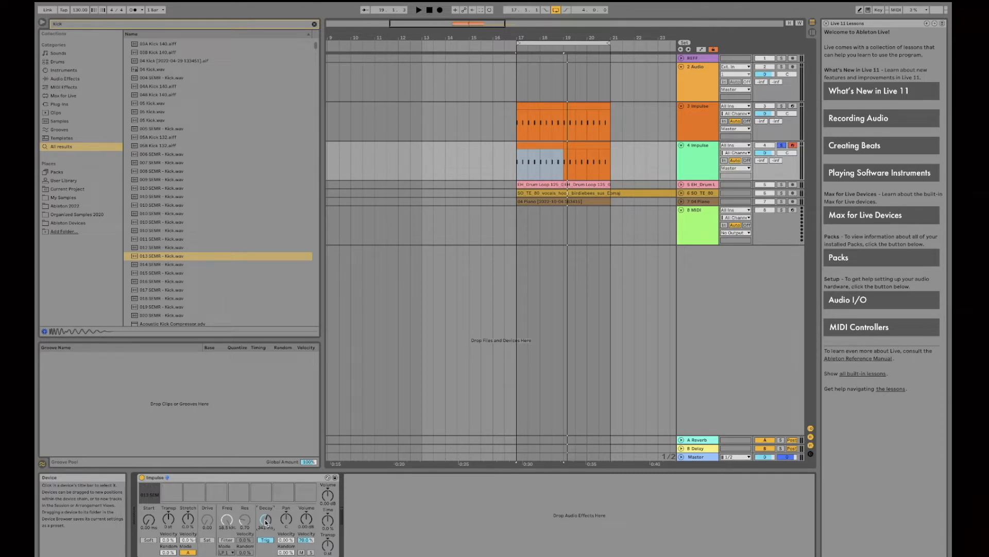
pyautogui.press('space')
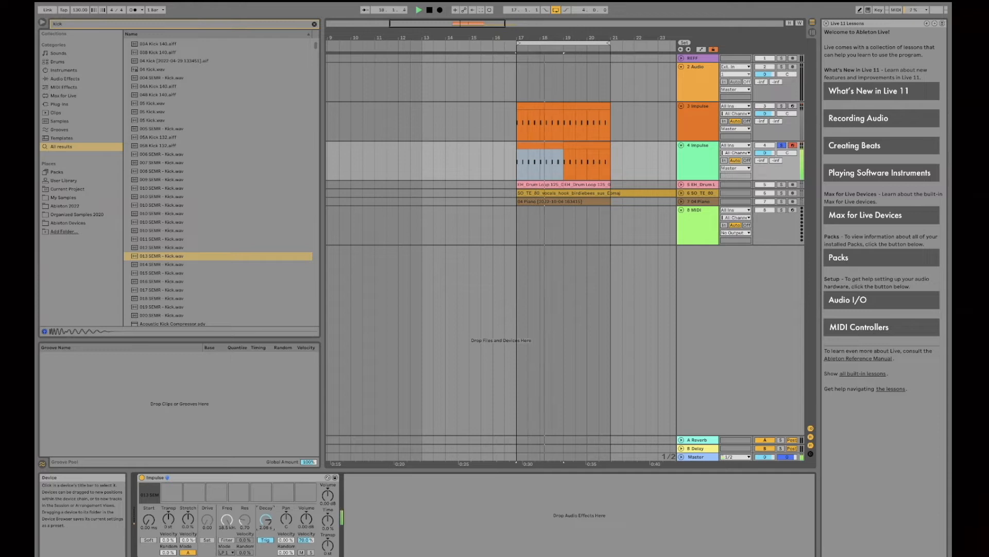
# During playback, enable the kick slot's filter at about 283 Hz and shorten its Decay to about 175 ms.
pyautogui.click(232, 539)
pyautogui.moveTo(244, 520); pyautogui.dragTo(227, 552)
pyautogui.press('space')
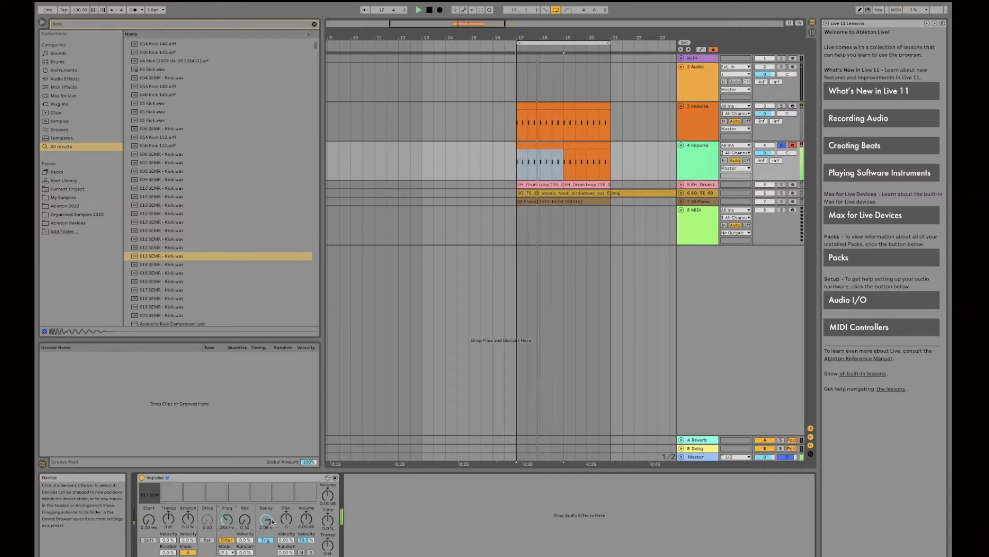
pyautogui.moveTo(265, 519); pyautogui.dragTo(265, 542)
pyautogui.press('space')
# Delete track 4 with the kick-loaded Impulse.
pyautogui.click(692, 173)
pyautogui.rightClick(692, 173)
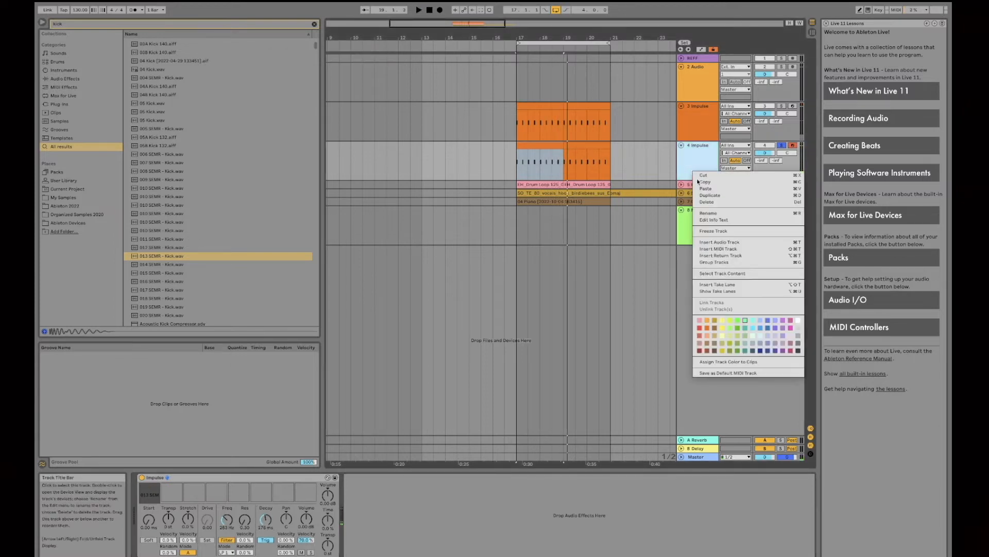
pyautogui.click(705, 204)
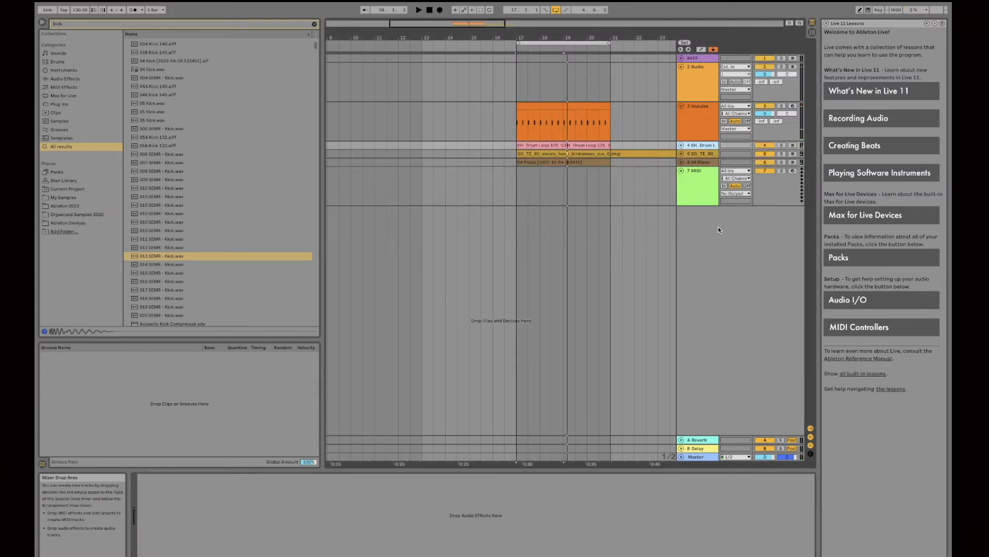
pyautogui.hotkey('ctrl', 'z')
# Insert an audio track below the EH Drum Loop track and place 013 SEMR - Kick.wav on it at bar 17.
pyautogui.rightClick(691, 158)
pyautogui.click(695, 173)
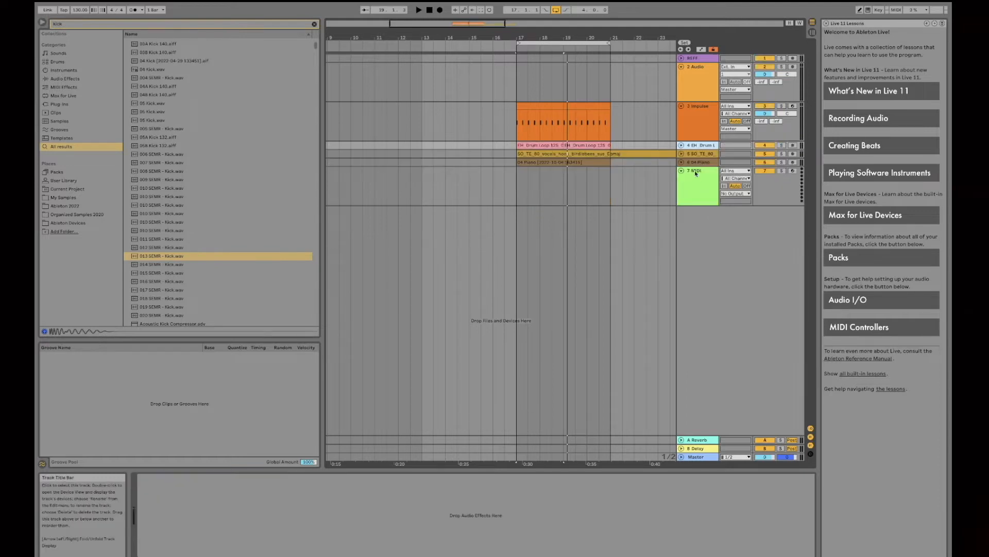
pyautogui.rightClick(696, 149)
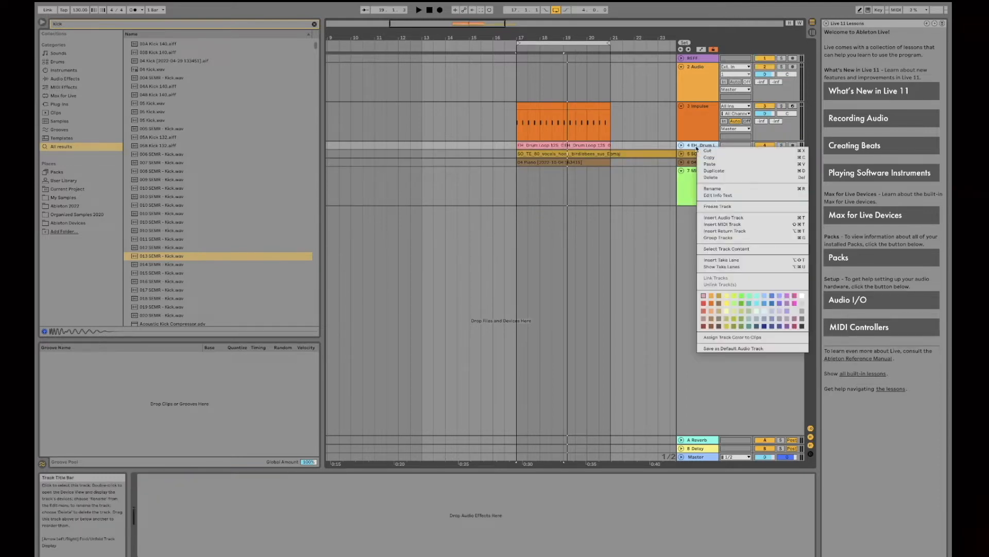
pyautogui.click(715, 218)
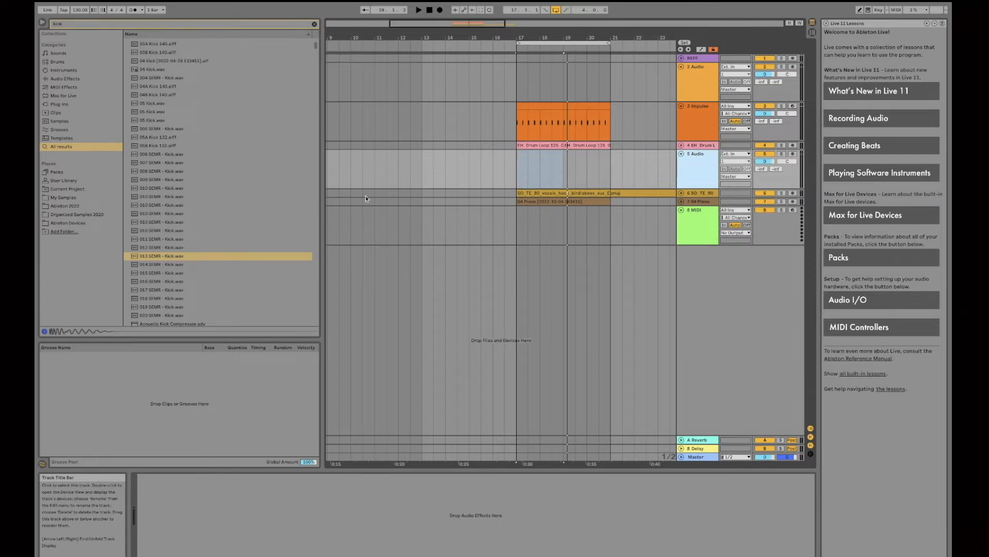
pyautogui.moveTo(159, 256); pyautogui.dragTo(517, 178)
pyautogui.moveTo(523, 39); pyautogui.dragTo(523, 95)
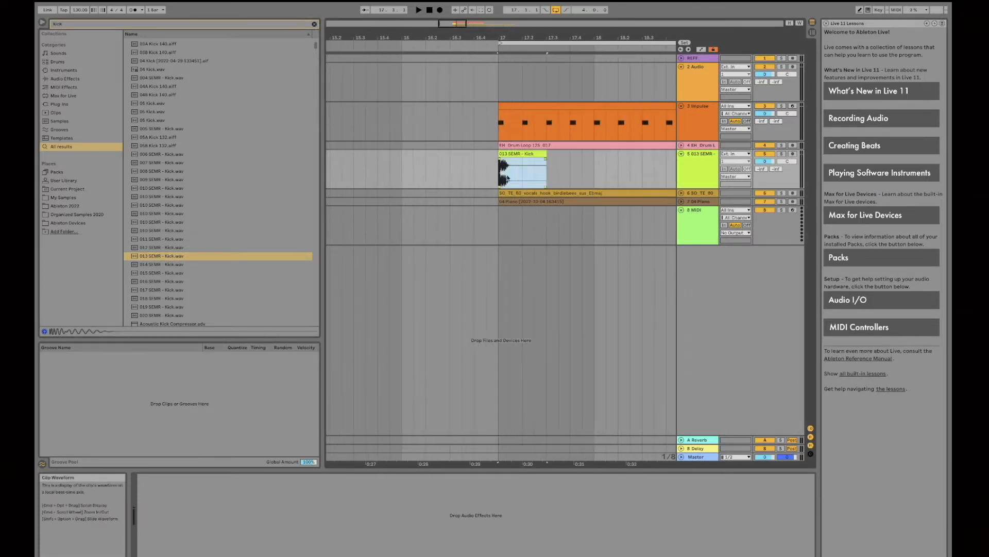
# Repeat the kick sample on every beat of the new audio track from bar 17 to bar 21.
pyautogui.moveTo(514, 154); pyautogui.dragTo(498, 171)
pyautogui.press('super+d')
pyautogui.press('super+d')
pyautogui.press('super+d')
pyautogui.press('super+d')
pyautogui.press('super+d')
pyautogui.press('super+d')
pyautogui.press('super+d')
pyautogui.moveTo(563, 39); pyautogui.dragTo(485, 38)
# Delete the kick audio track together with the EH Drum Loop track.
pyautogui.click(697, 162)
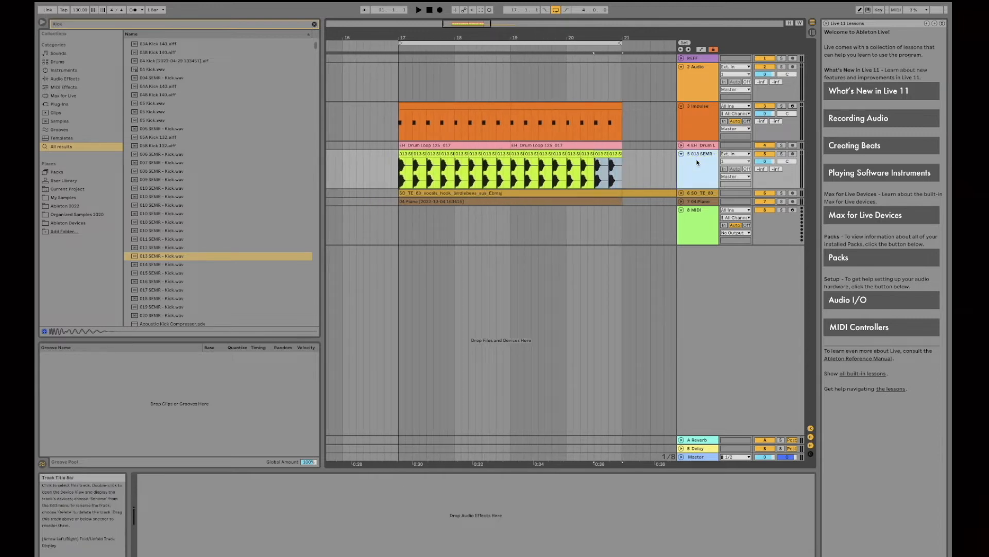
pyautogui.click(699, 146)
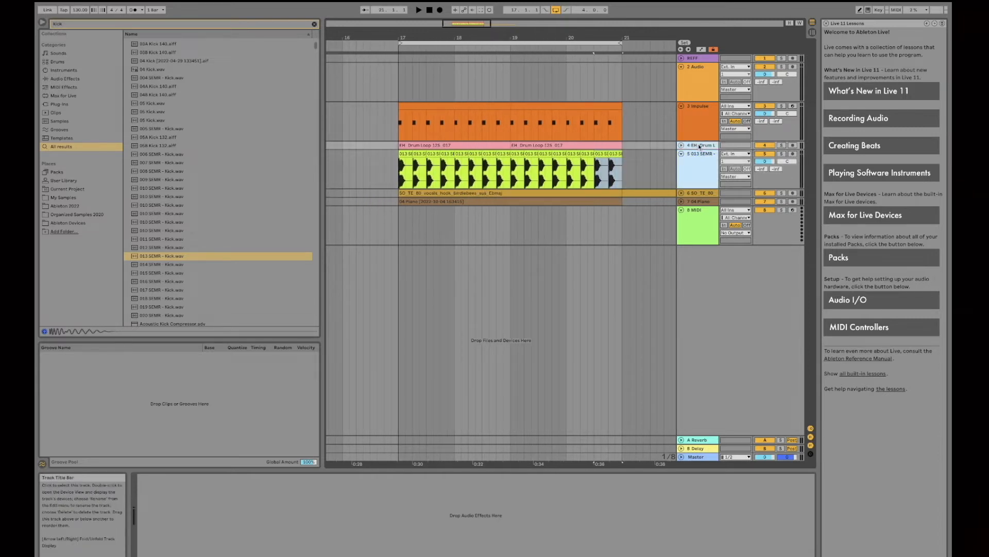
pyautogui.press('Delete')
# Solo the Impulse track, play the loop over bars 17 to 21, and lower the slot's Decay to 1.74 s.
pyautogui.click(700, 133)
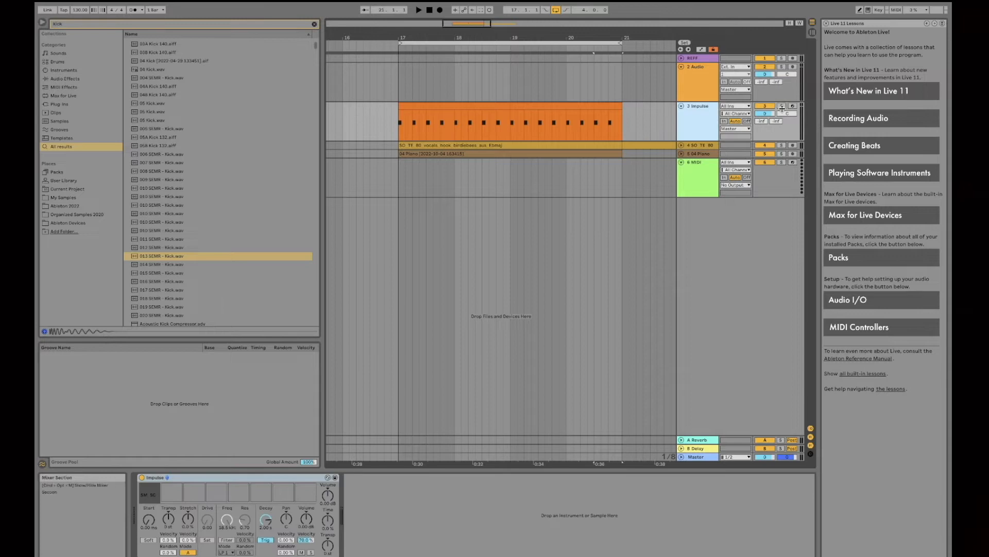
pyautogui.click(783, 106)
pyautogui.click(576, 42)
pyautogui.press('space')
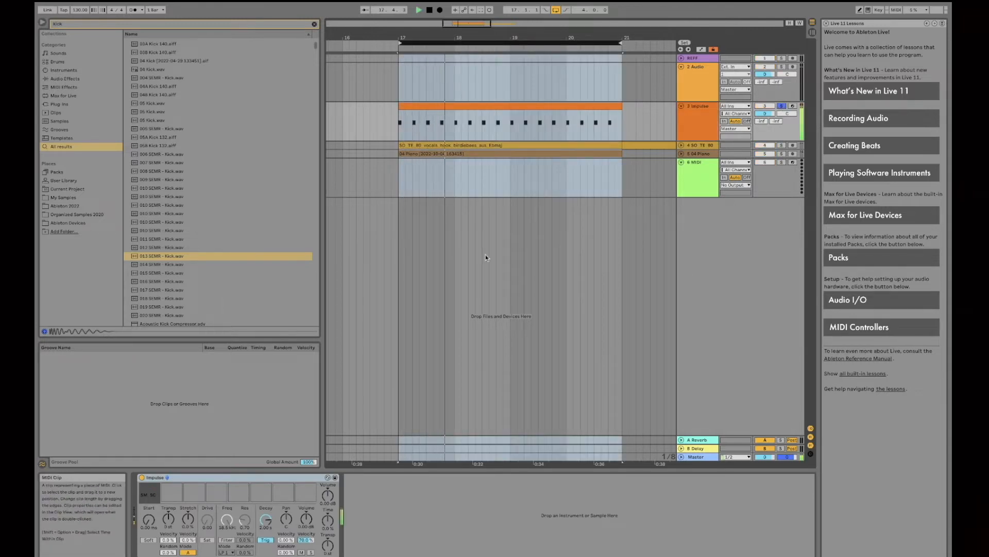
pyautogui.moveTo(267, 522)
pyautogui.mouseDown()
pyautogui.moveTo(268, 539)
pyautogui.moveTo(268, 524)
pyautogui.mouseUp()
pyautogui.press('space')
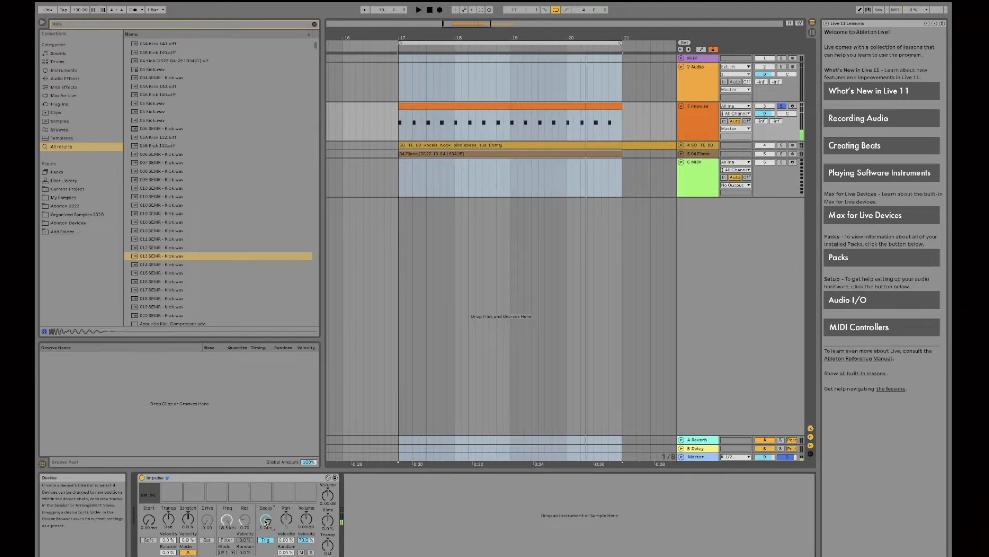
# Play the Impulse track's loop while trying out the device's overall transpose control.
pyautogui.click(703, 110)
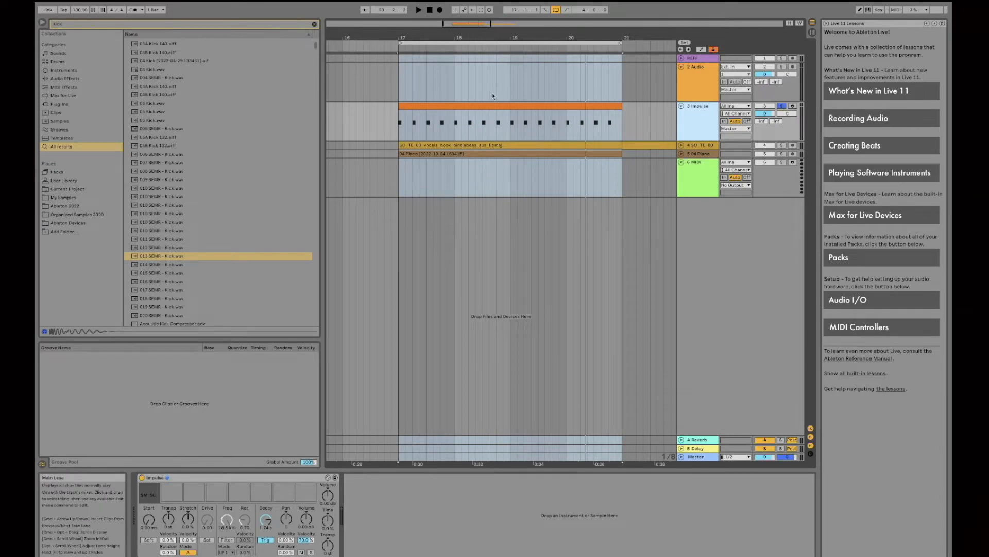
pyautogui.press('space')
pyautogui.moveTo(329, 548); pyautogui.dragTo(329, 553)
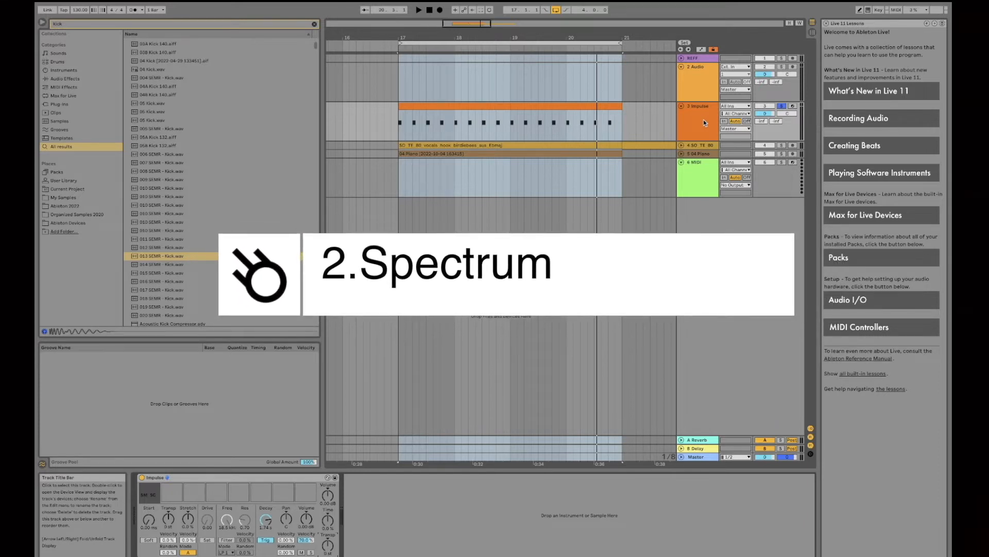
# Search the browser for "spectrum" and add the Spectrum device to the Impulse track.
pyautogui.click(138, 23)
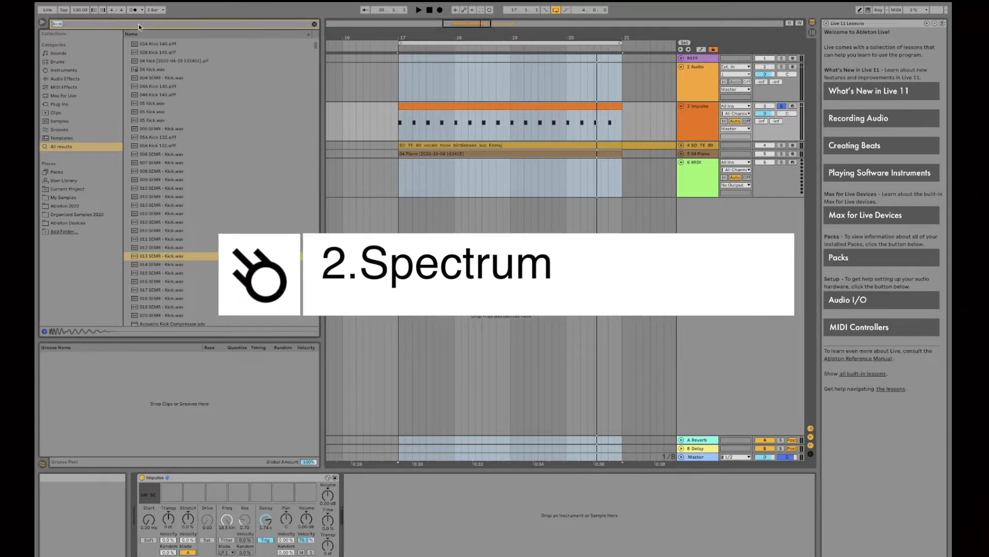
pyautogui.write('spectrum')
pyautogui.click(156, 42)
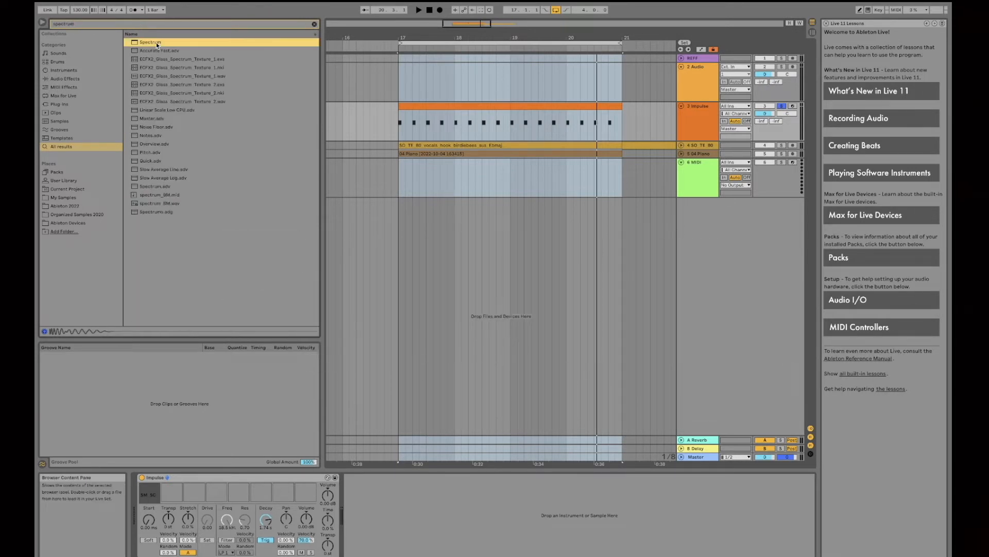
pyautogui.moveTo(724, 114); pyautogui.dragTo(699, 121)
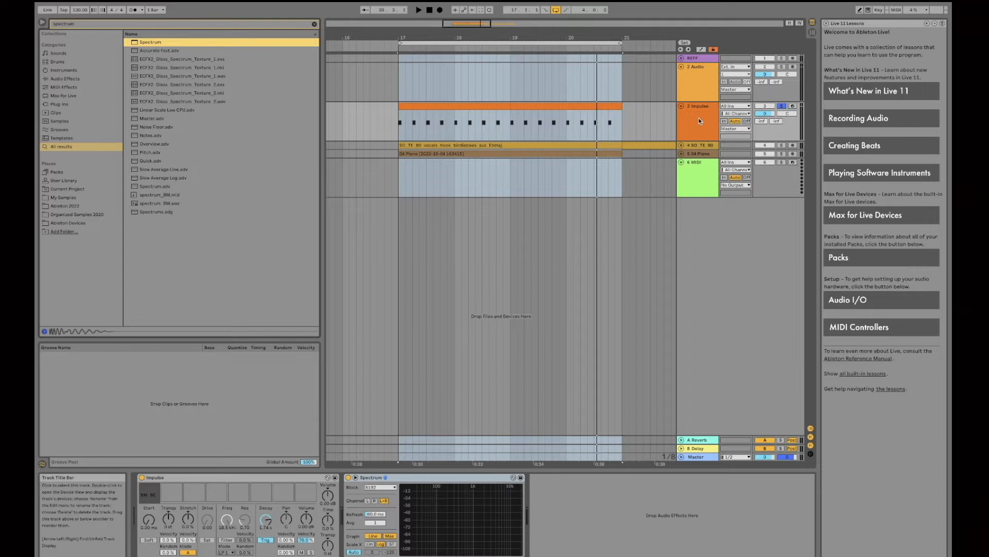
# Play the Impulse loop and examine the kick's peak frequency in Spectrum's expanded display, then collapse it.
pyautogui.press('space')
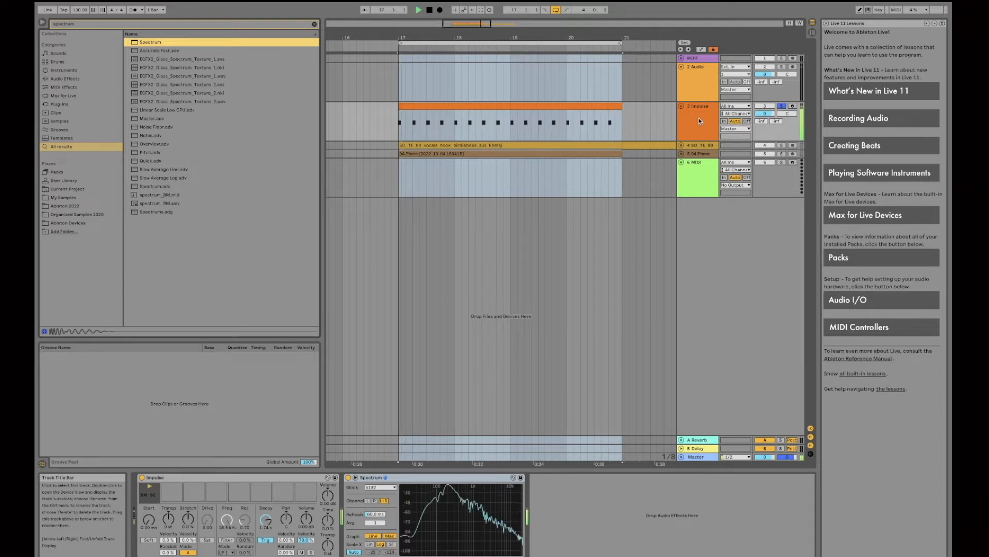
pyautogui.doubleClick(448, 517)
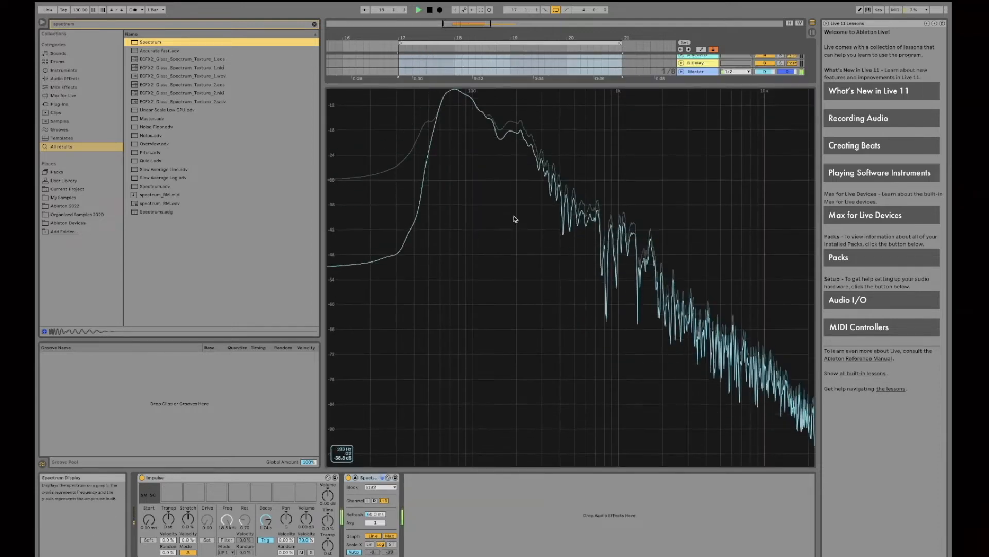
pyautogui.press('space')
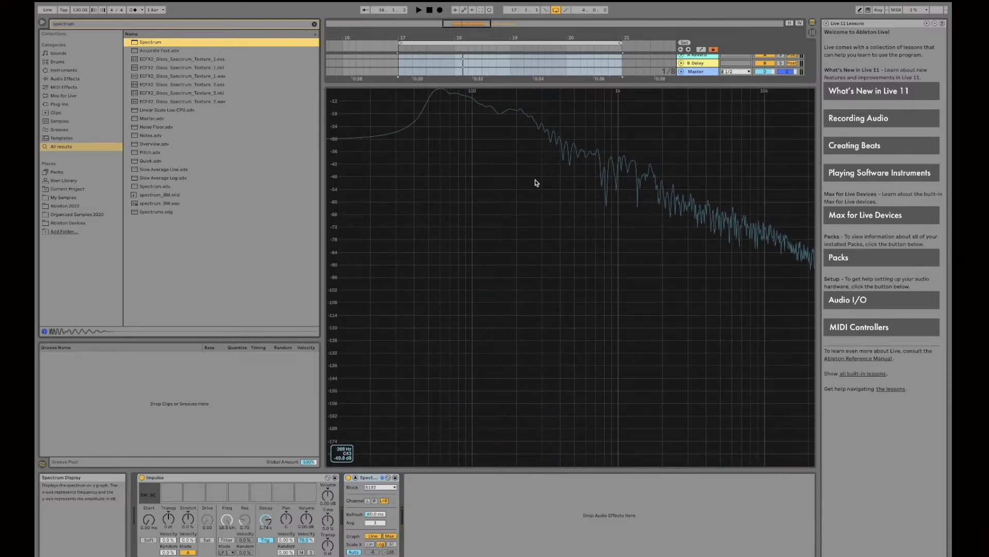
pyautogui.press('space')
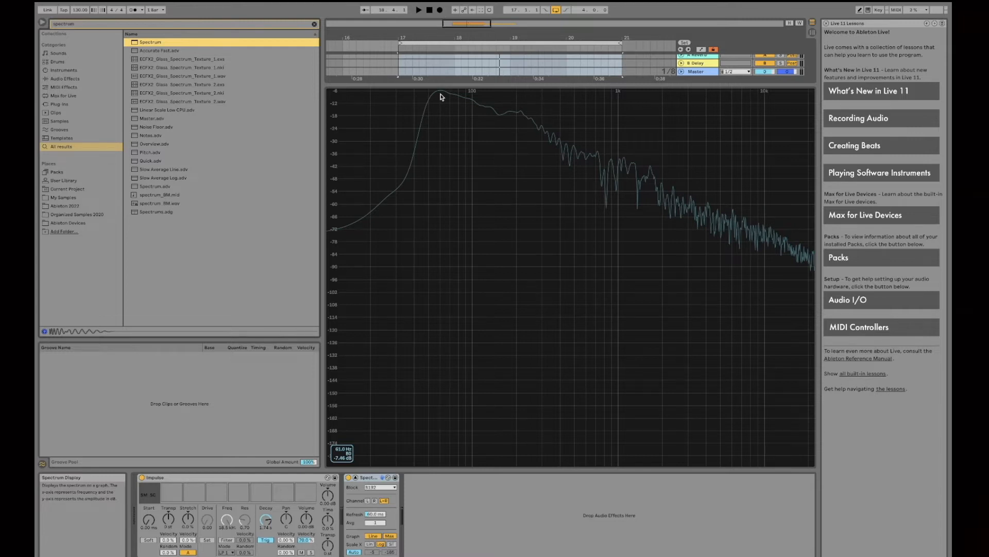
pyautogui.doubleClick(465, 178)
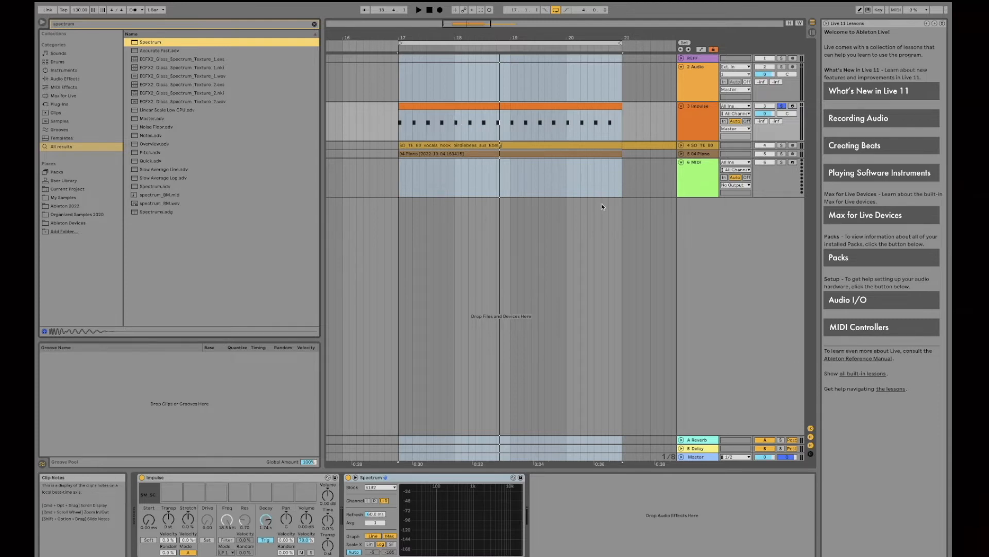
# Create an empty MIDI clip from bar 17 to bar 19 on the MIDI track and enlarge its note editor.
pyautogui.moveTo(401, 178); pyautogui.dragTo(509, 177)
pyautogui.press('super+shift+m')
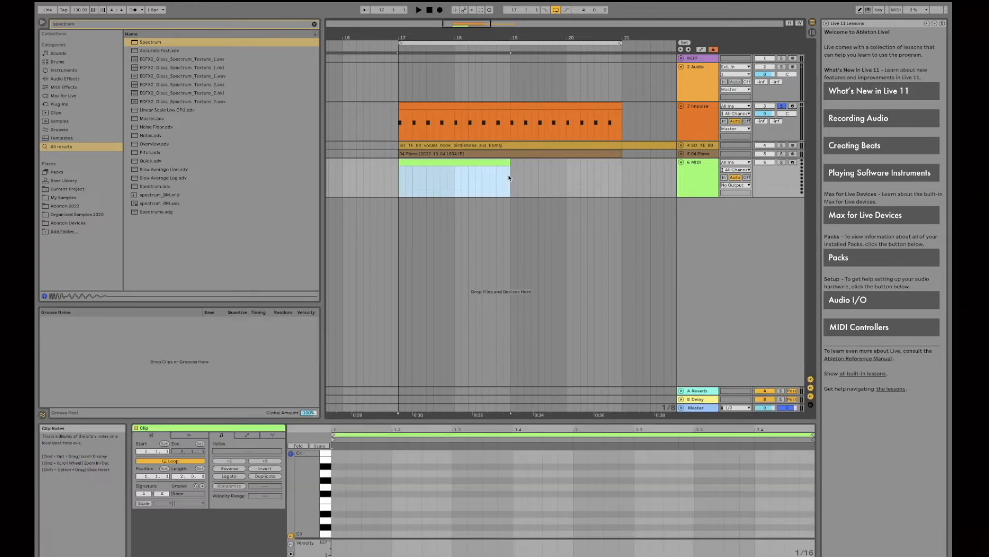
pyautogui.moveTo(415, 419); pyautogui.dragTo(414, 236)
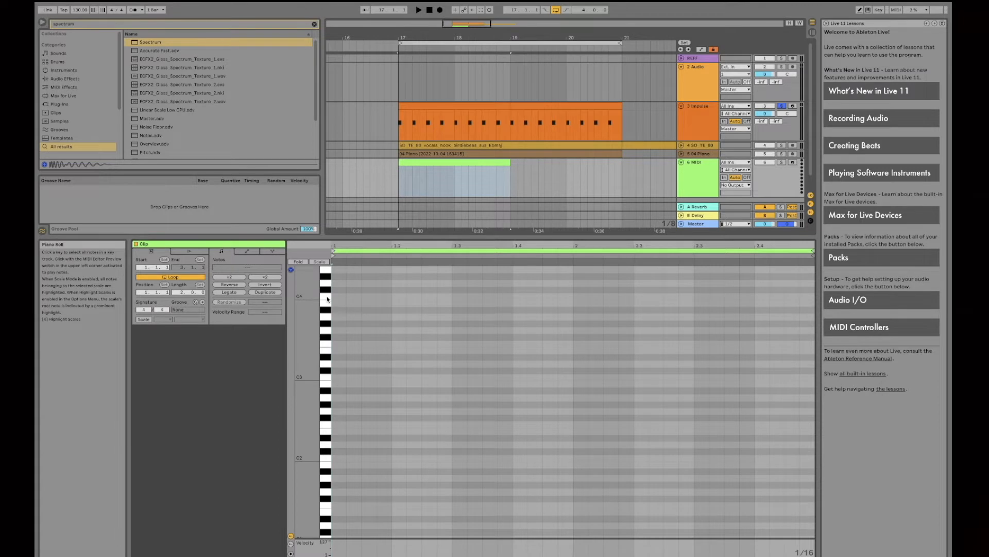
# Return to the Impulse track's devices and inspect the kick's fundamental note in the expanded Spectrum display during playback.
pyautogui.doubleClick(702, 117)
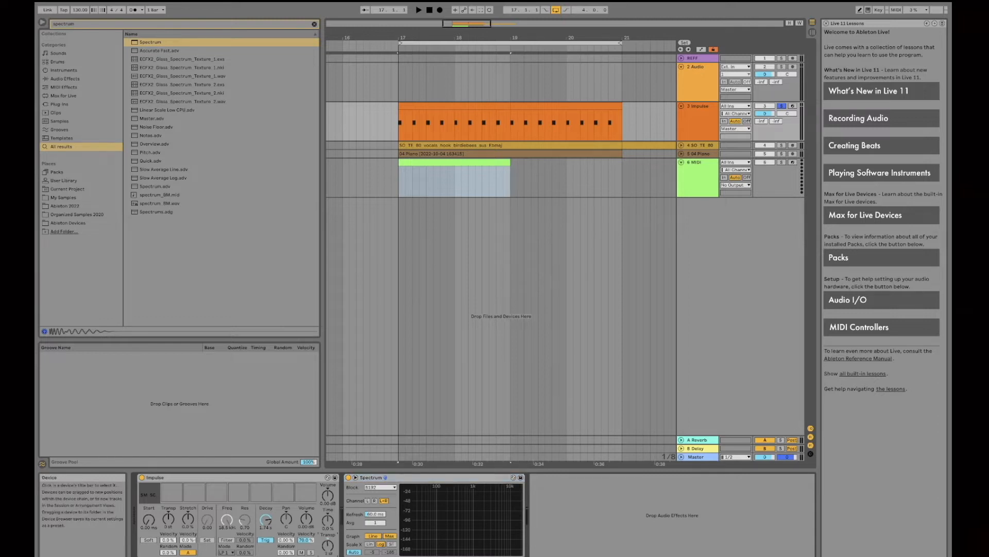
pyautogui.press('space')
pyautogui.doubleClick(440, 520)
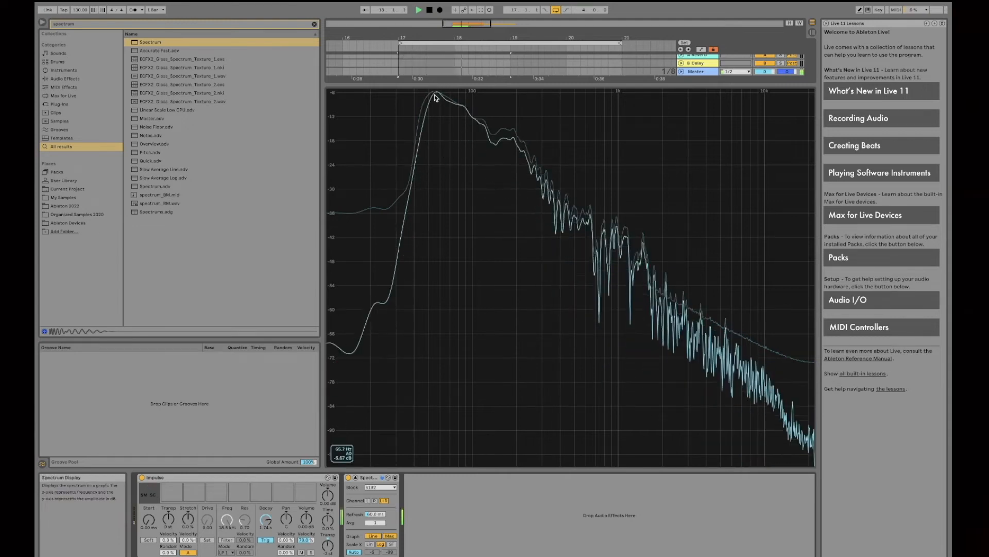
pyautogui.press('space')
pyautogui.moveTo(448, 390); pyautogui.dragTo(559, 216)
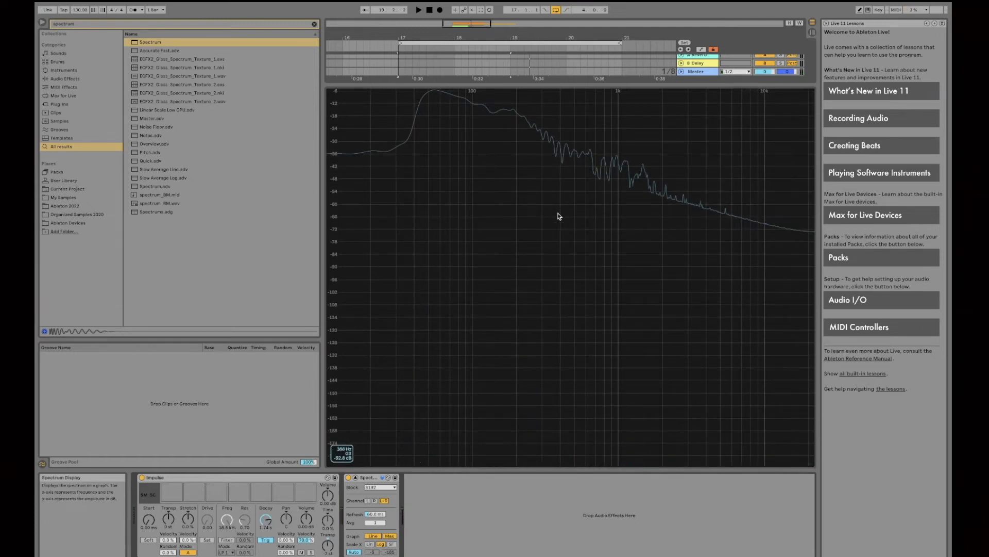
pyautogui.doubleClick(558, 213)
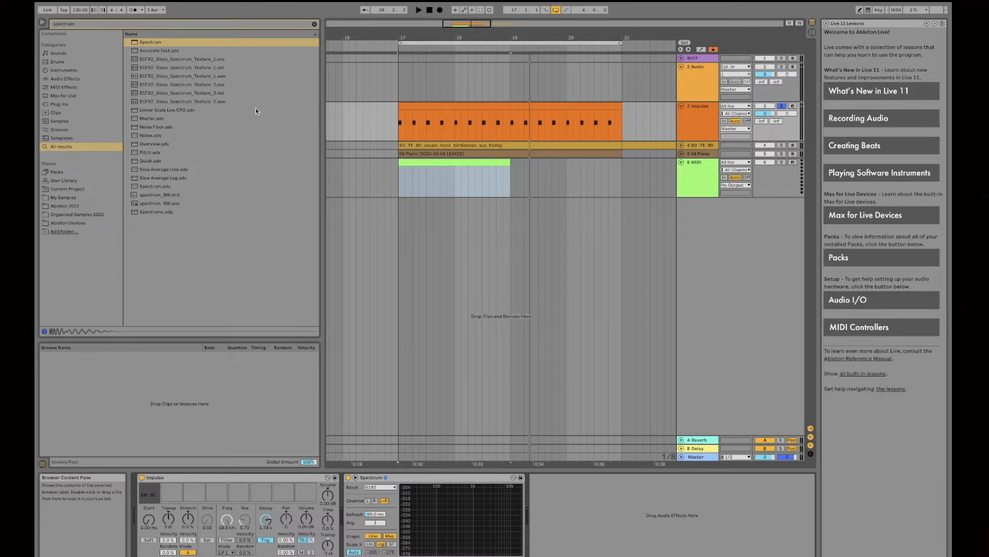
# Shorten the arrangement loop to bars 17 to 19 and check the kick's frequency curve in the expanded Spectrum display.
pyautogui.moveTo(621, 43); pyautogui.dragTo(508, 54)
pyautogui.doubleClick(484, 517)
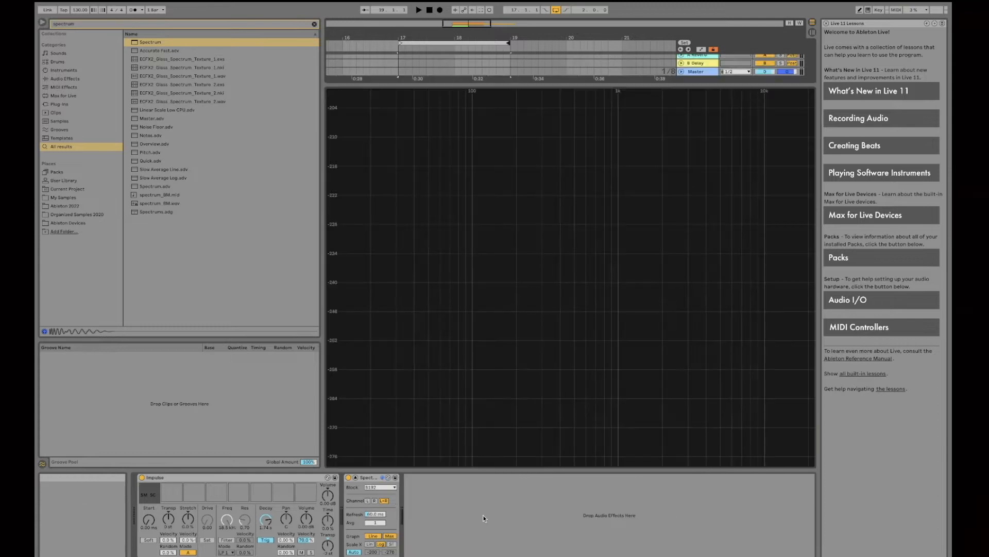
pyautogui.press('space')
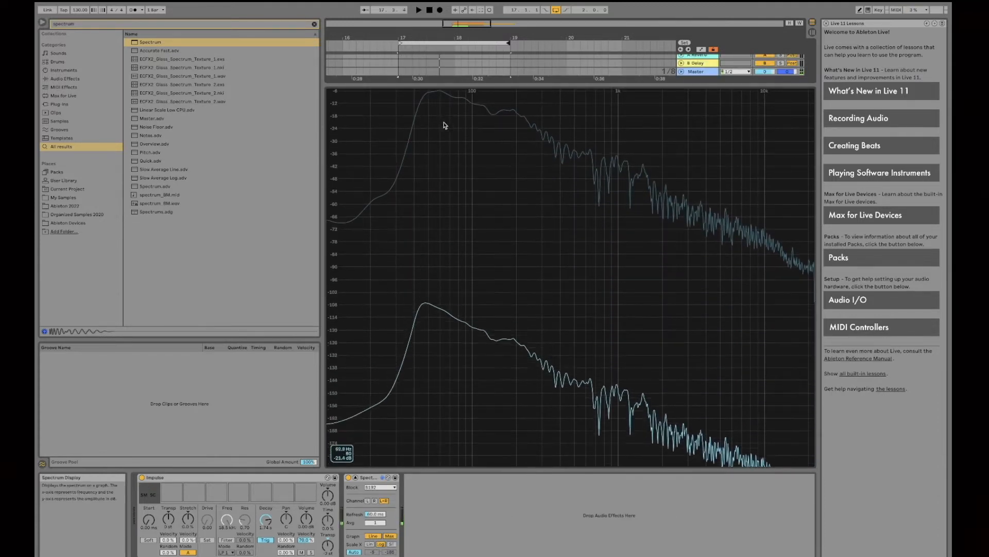
pyautogui.doubleClick(504, 147)
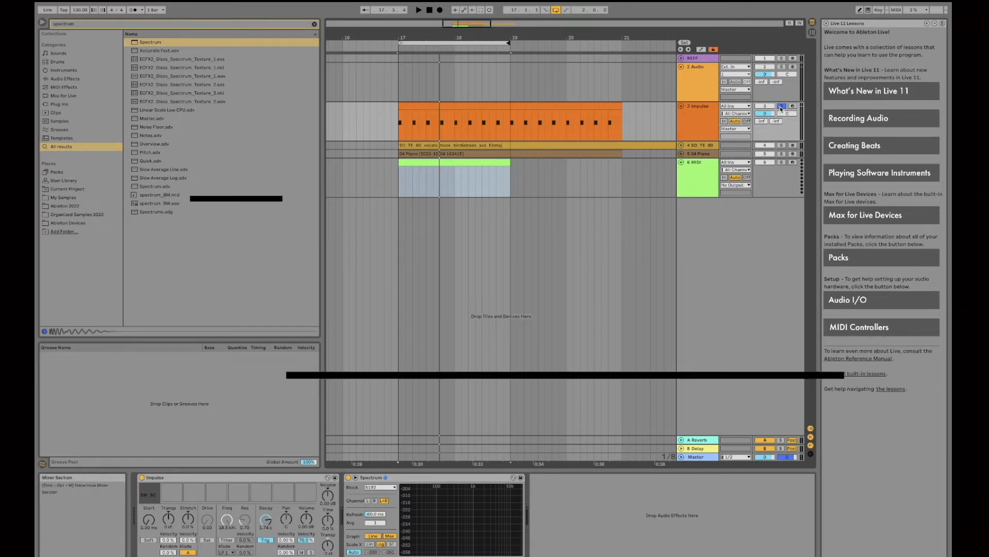
# Insert an audio track below the Impulse track and leave the vocal and piano tracks folded.
pyautogui.click(682, 153)
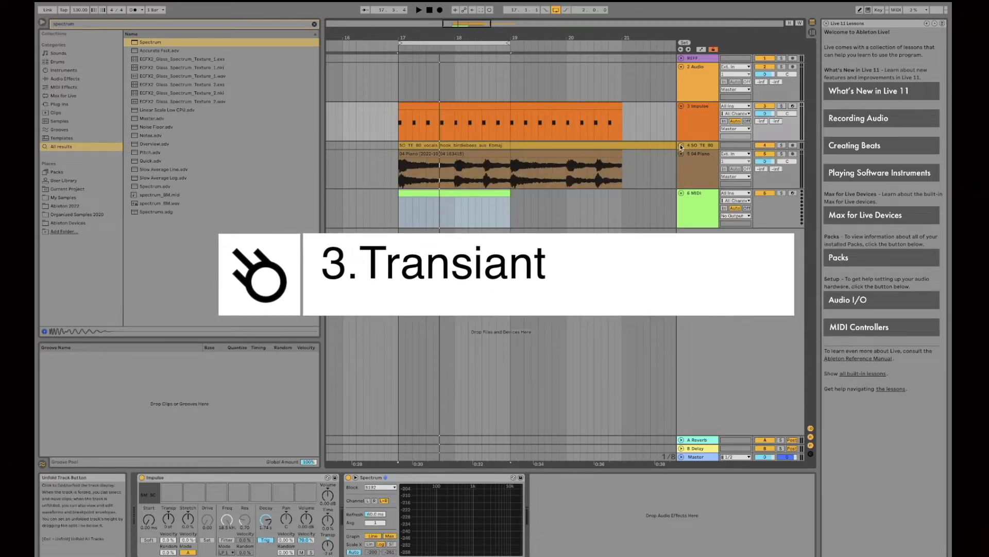
pyautogui.click(681, 145)
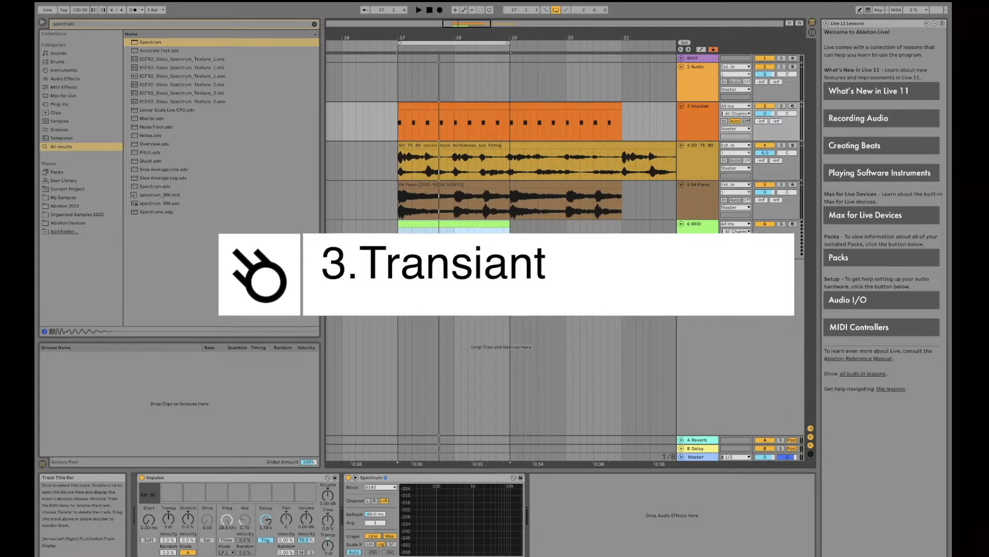
pyautogui.rightClick(694, 126)
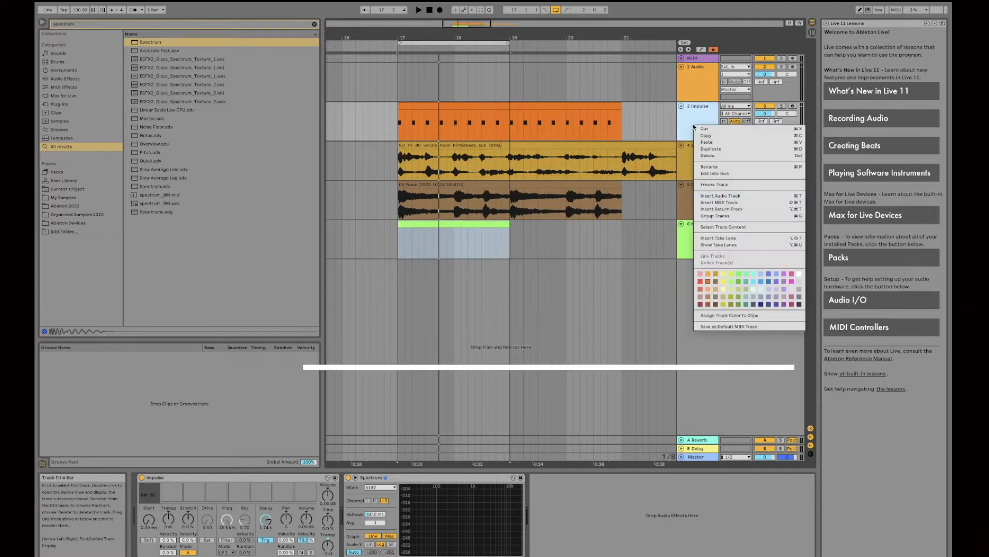
pyautogui.click(720, 196)
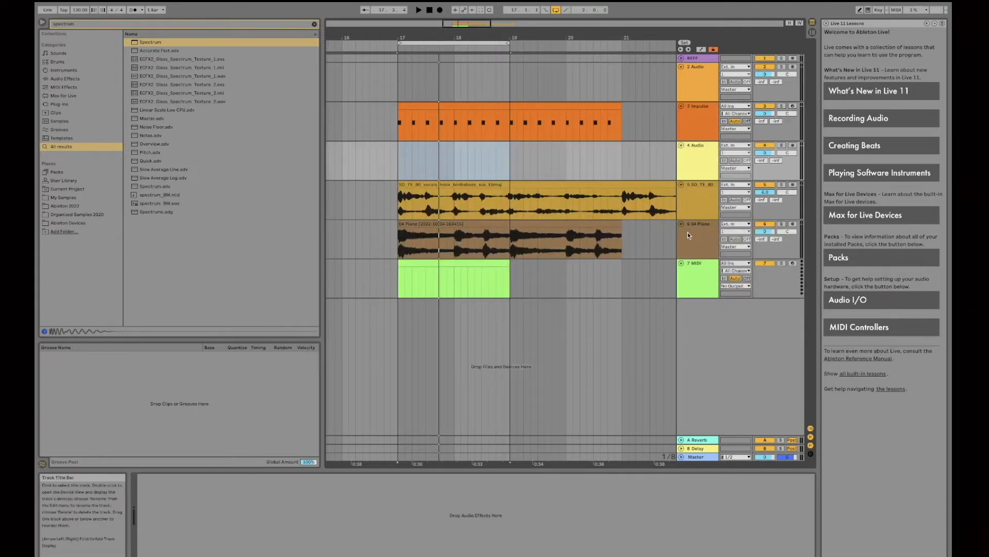
pyautogui.click(680, 224)
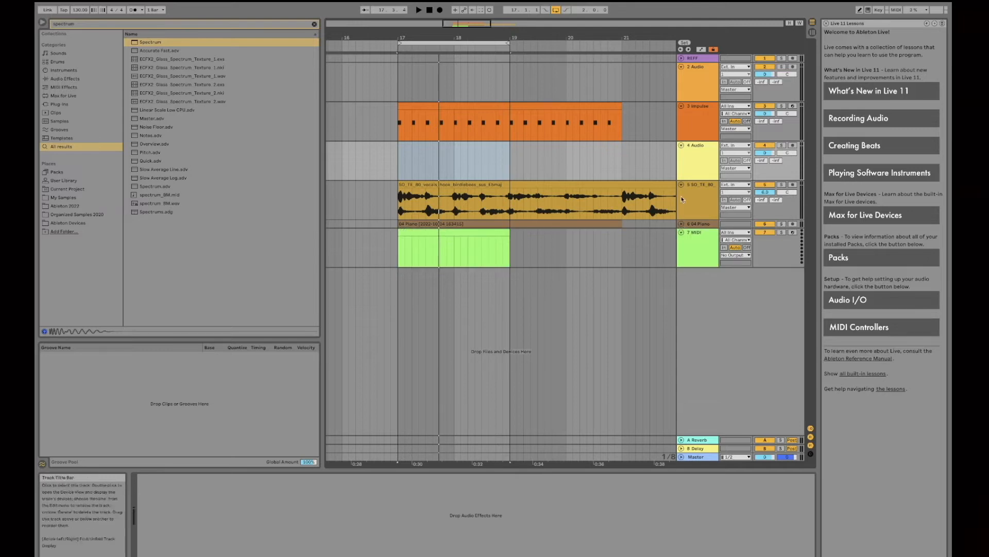
pyautogui.click(682, 185)
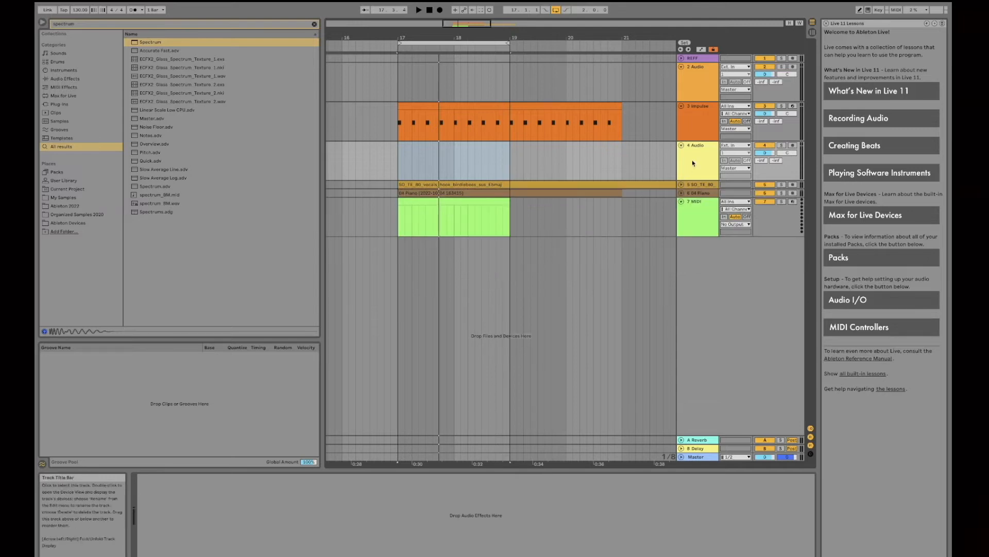
# Search the browser for "drum loop" and audition a few of the listed loops.
pyautogui.click(98, 24)
pyautogui.write('drum loo')
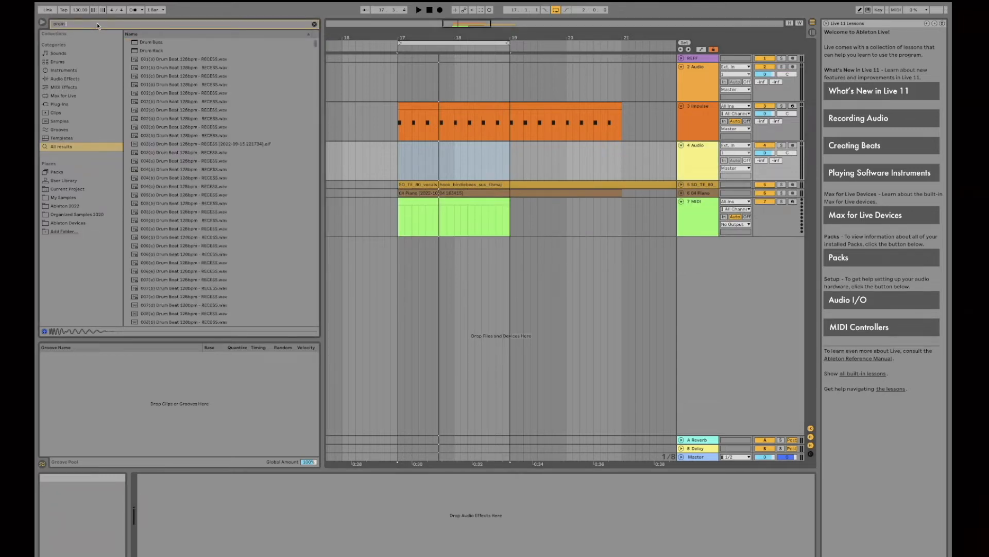
pyautogui.click(145, 69)
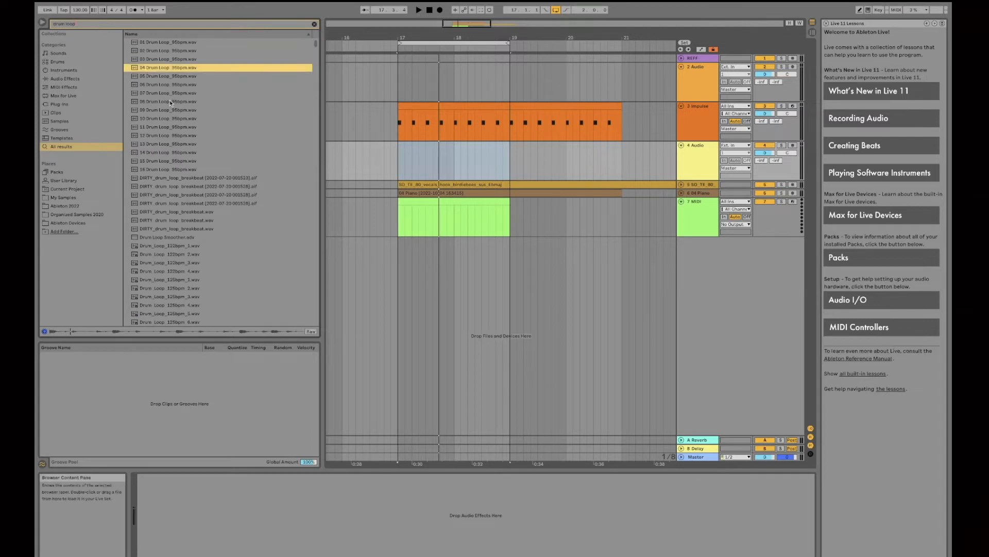
pyautogui.click(172, 117)
pyautogui.scroll(-1, 199, 278)
pyautogui.scroll(-12, 199, 278)
# Audition the EH_Drum Loop 125 samples and place EH_Drum Loop 125_033.wav at bar 17 on the new audio track.
pyautogui.click(196, 230)
pyautogui.scroll(-2, 195, 232)
pyautogui.scroll(-1, 196, 230)
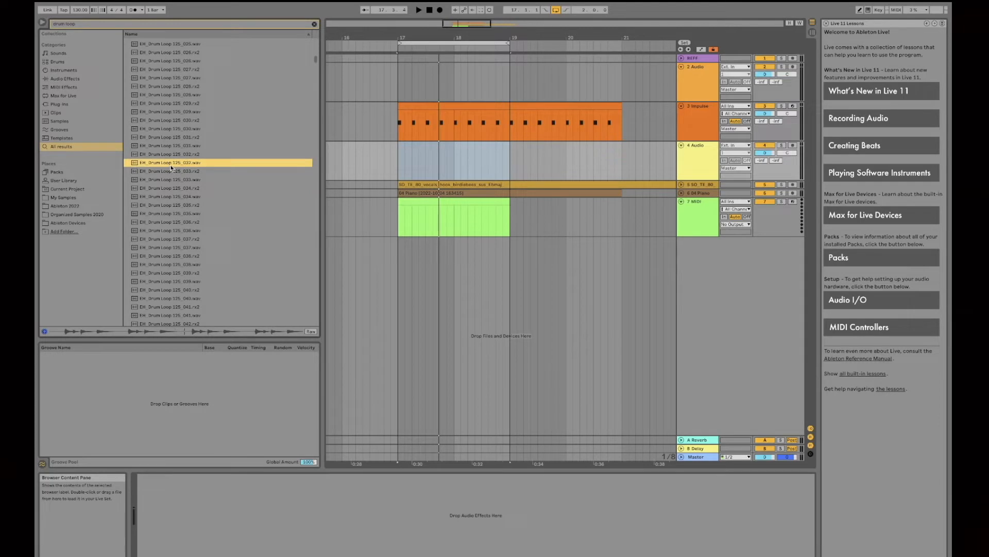
pyautogui.click(168, 180)
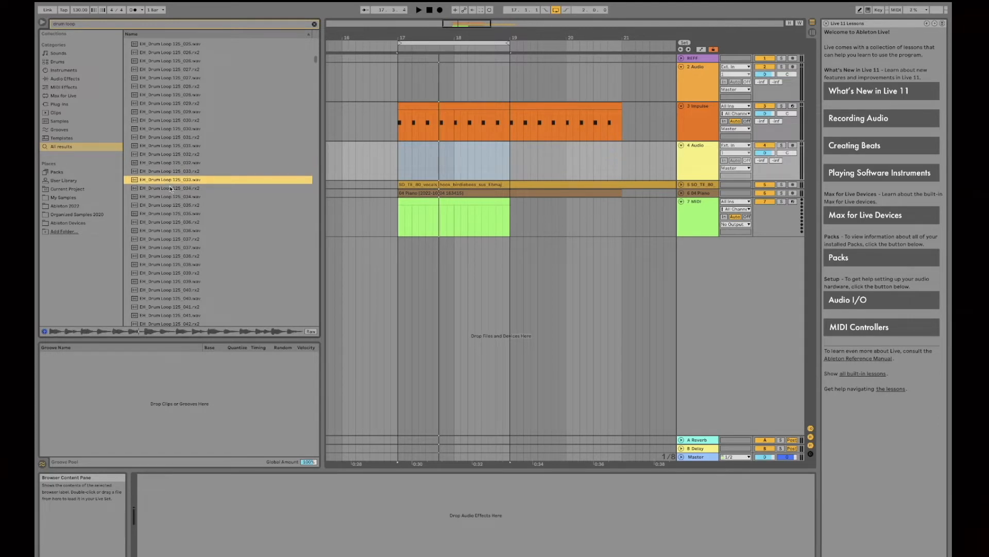
pyautogui.moveTo(165, 181); pyautogui.dragTo(400, 172)
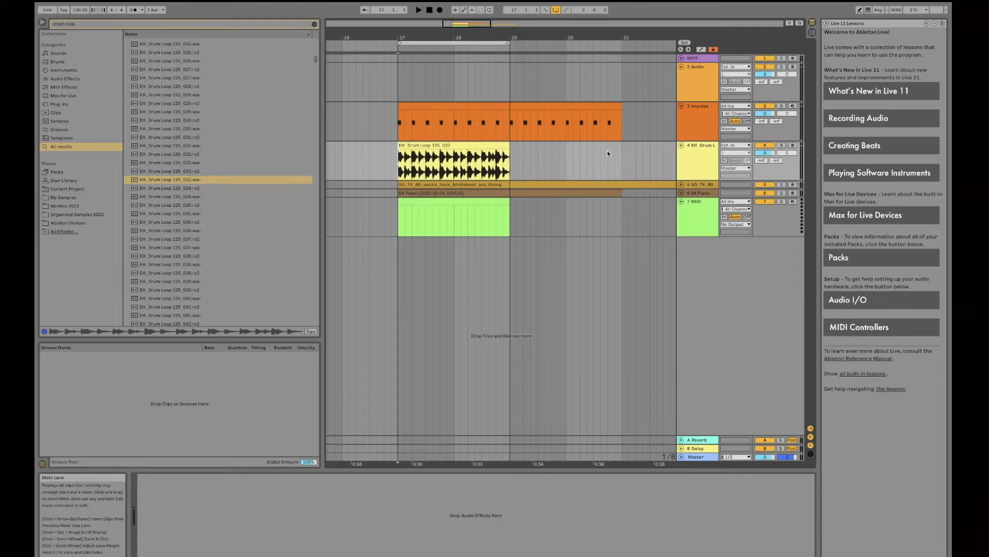
# Solo the drum loop track together with the Impulse track and play the two-bar loop.
pyautogui.click(782, 146)
pyautogui.rightClick(782, 107)
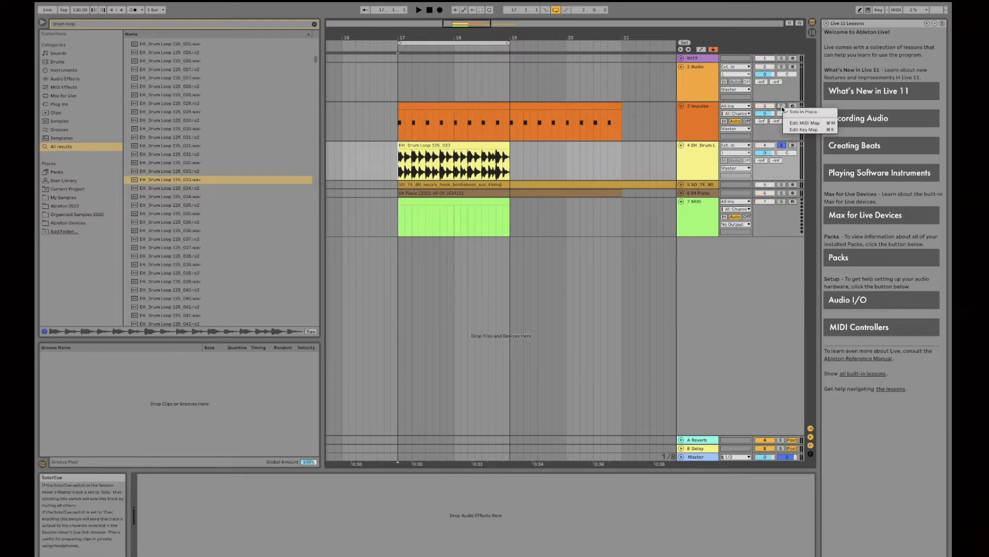
pyautogui.click(780, 108)
pyautogui.press('space')
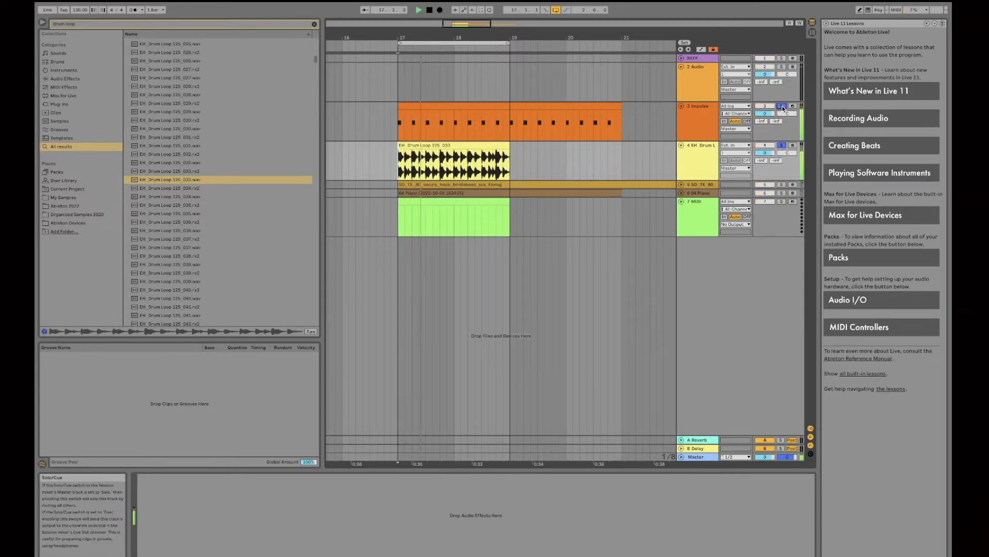
pyautogui.press('space')
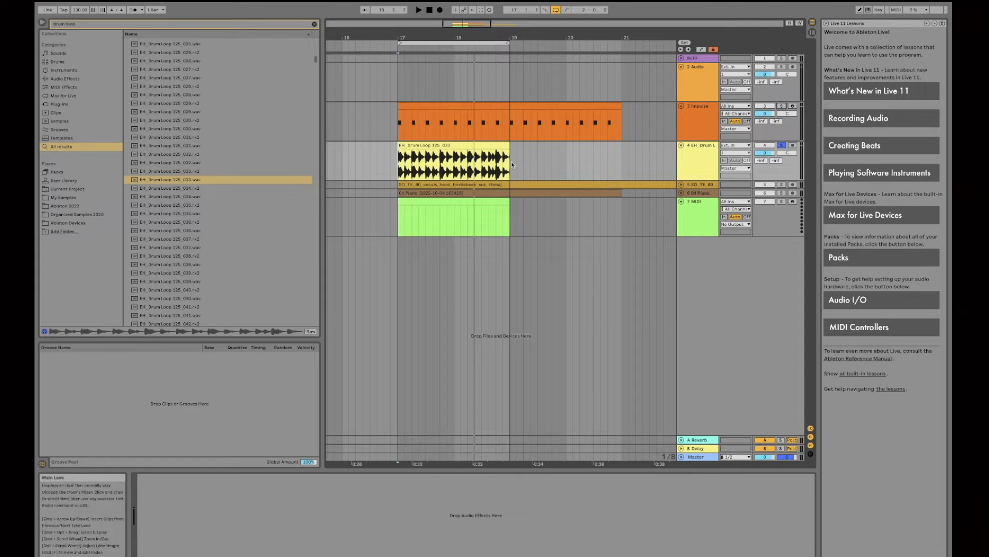
# Open the drum loop clip, set its Transient Loop Mode to Off, and keep the warp mode on Beats.
pyautogui.doubleClick(444, 146)
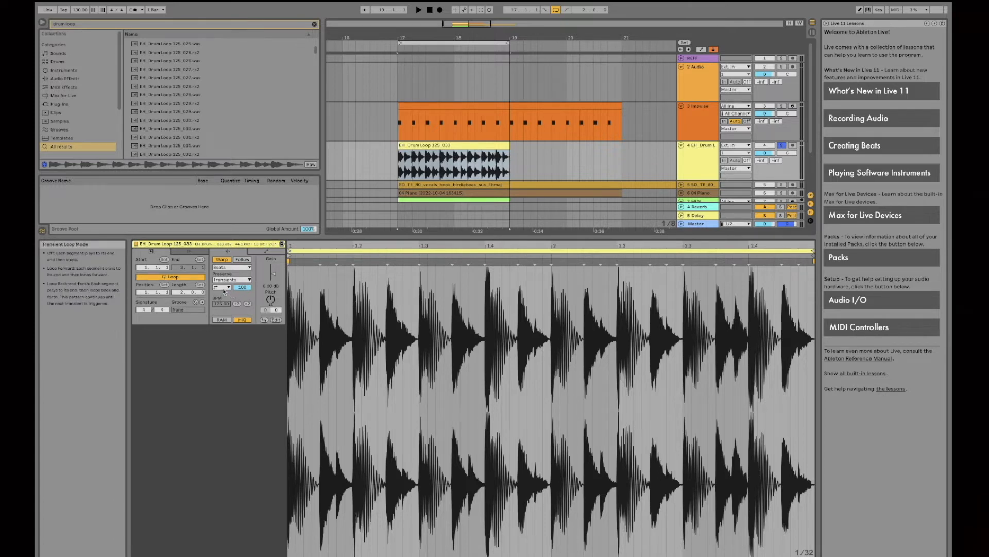
pyautogui.click(224, 287)
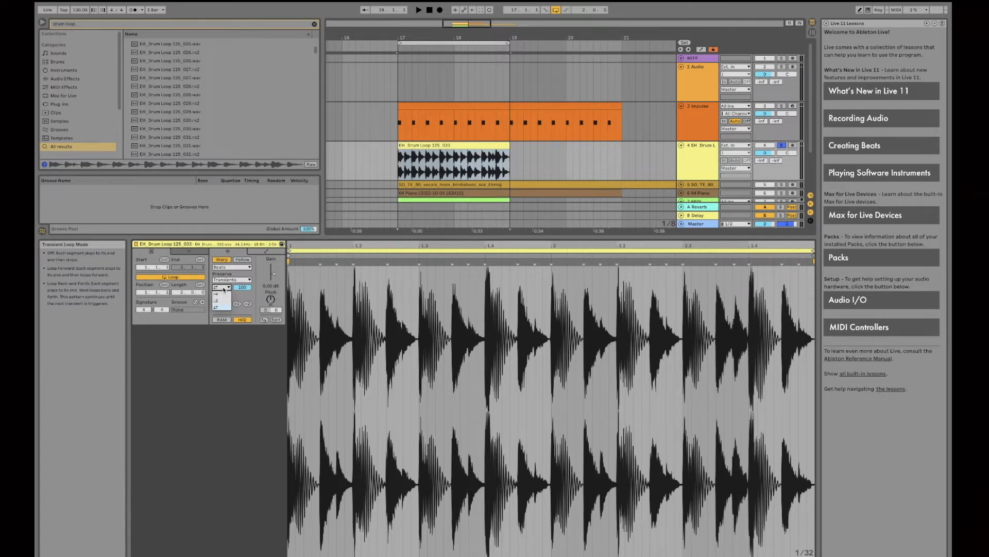
pyautogui.click(224, 295)
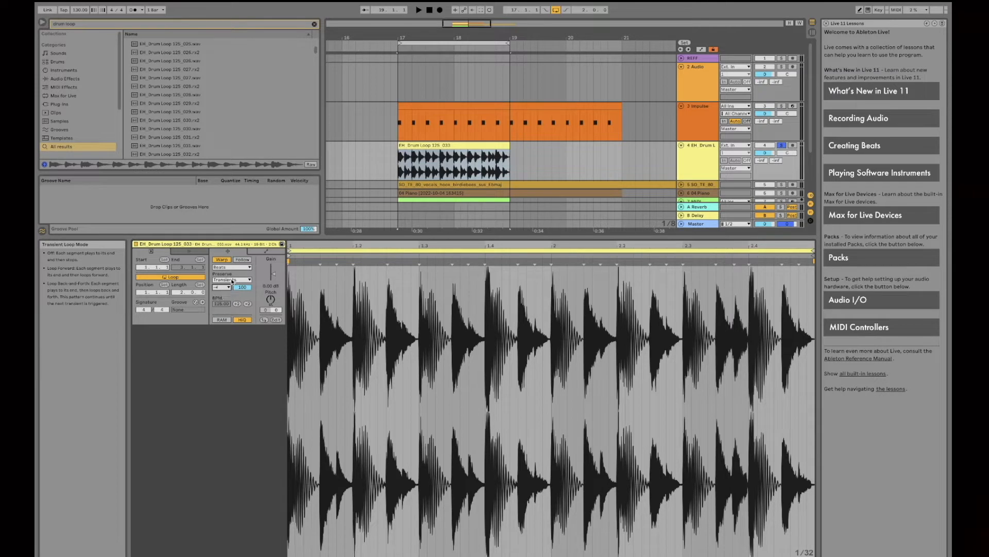
pyautogui.click(234, 267)
pyautogui.click(234, 266)
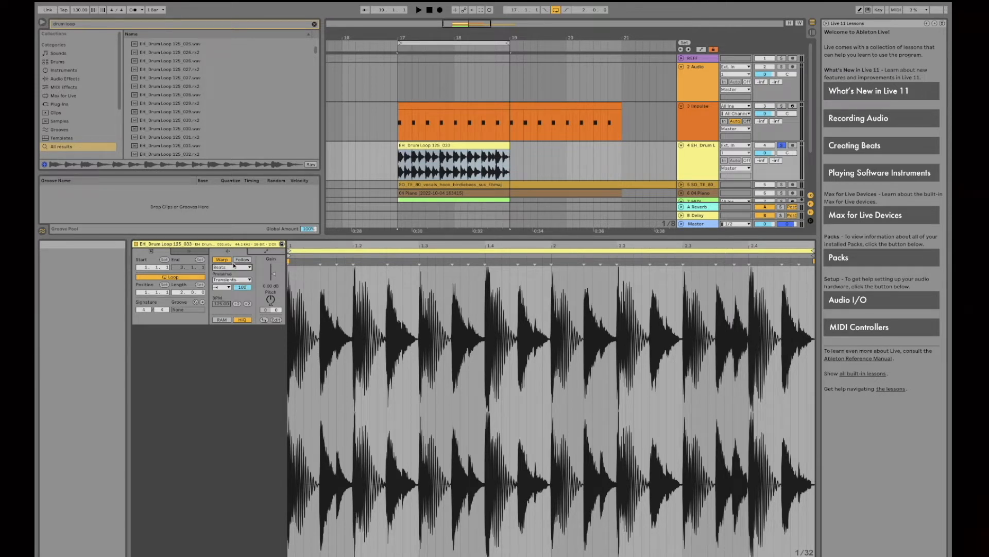
# Play the loop, lower the drum loop clip's Transient Envelope, and solo the Impulse track alongside it.
pyautogui.press('space')
pyautogui.moveTo(243, 289); pyautogui.dragTo(243, 322)
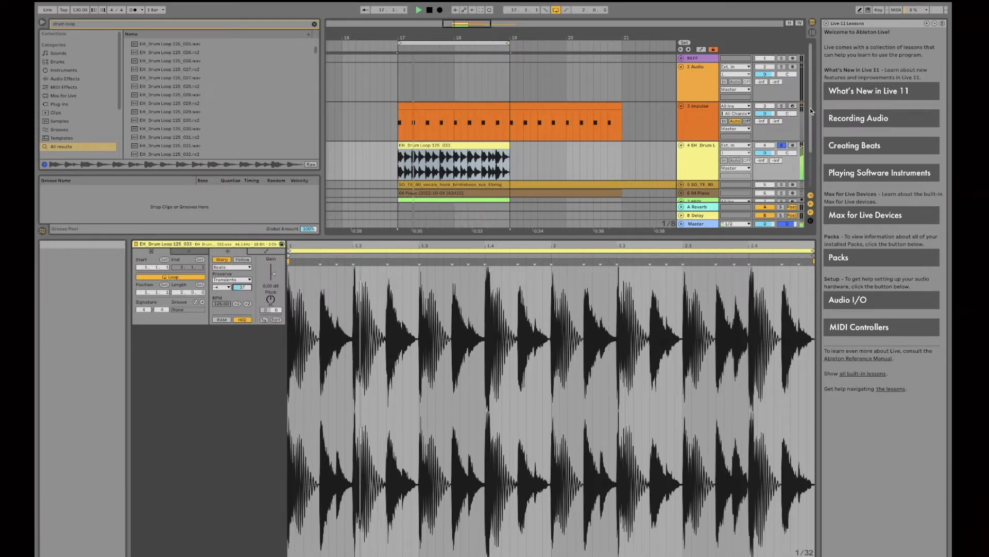
pyautogui.keyDown('super'); pyautogui.click(781, 108); pyautogui.keyUp('super')
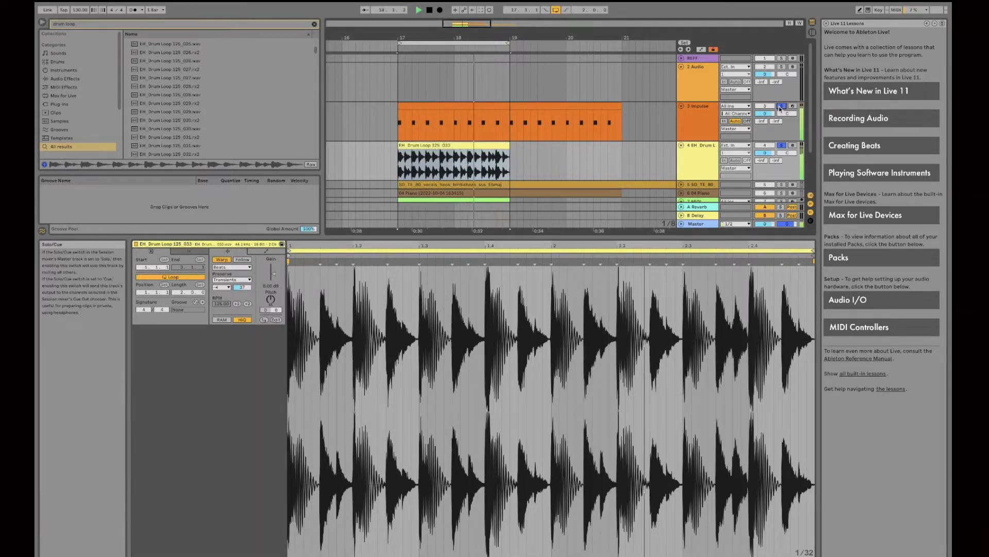
# Check the devices on the Impulse and drum loop tracks, and reduce the drum loop clip's Transient Envelope further.
pyautogui.click(688, 129)
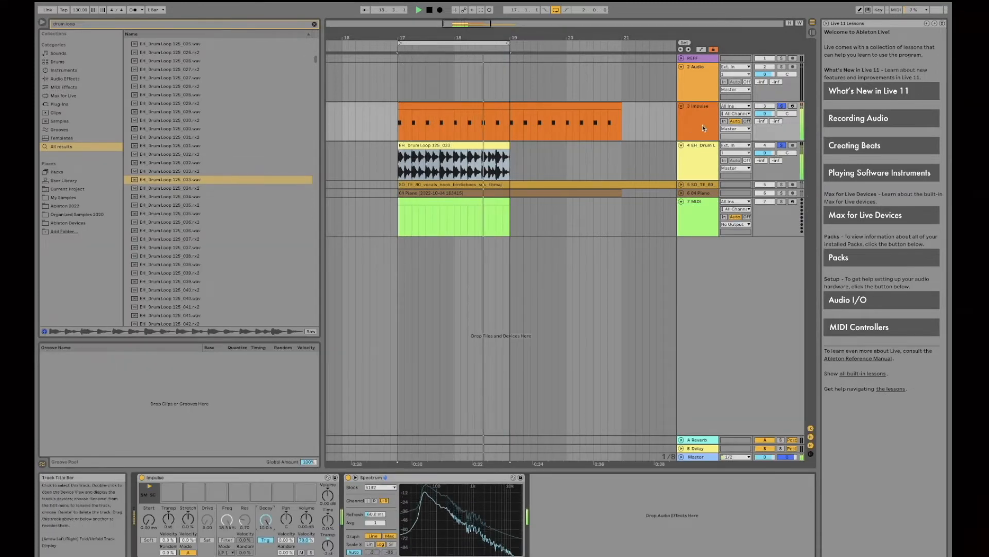
pyautogui.click(699, 157)
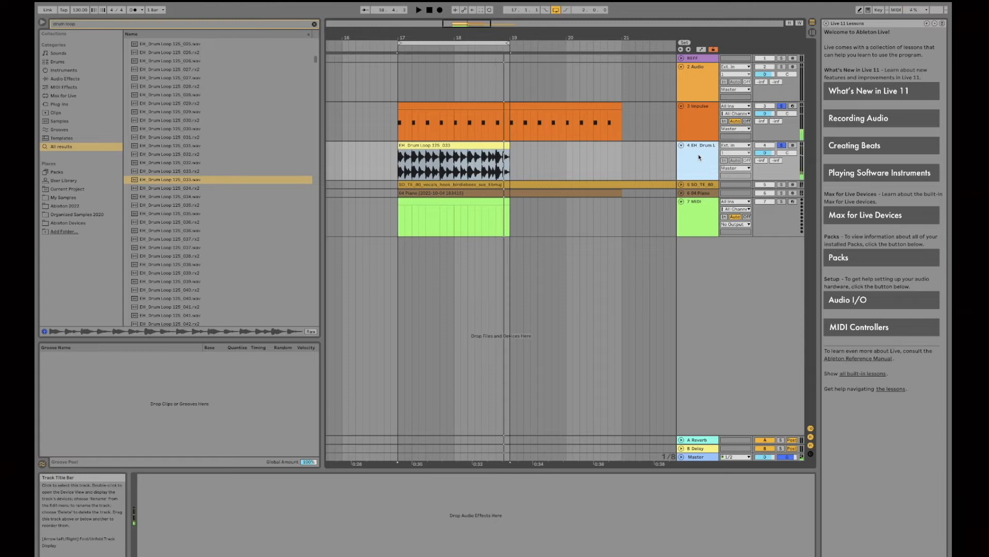
pyautogui.click(699, 158)
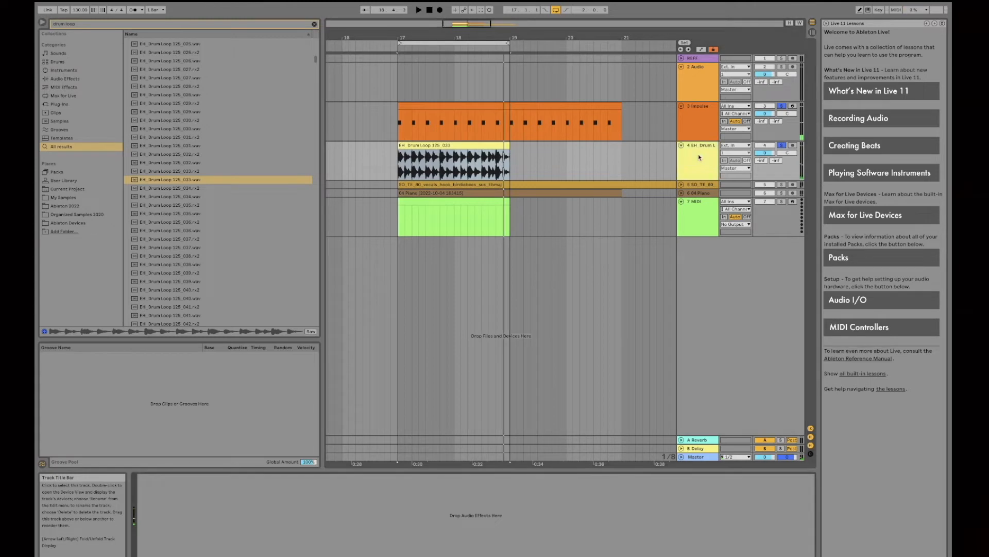
pyautogui.doubleClick(490, 147)
pyautogui.moveTo(242, 287)
pyautogui.mouseDown()
pyautogui.moveTo(242, 255)
pyautogui.moveTo(242, 280)
pyautogui.mouseUp()
pyautogui.press('space')
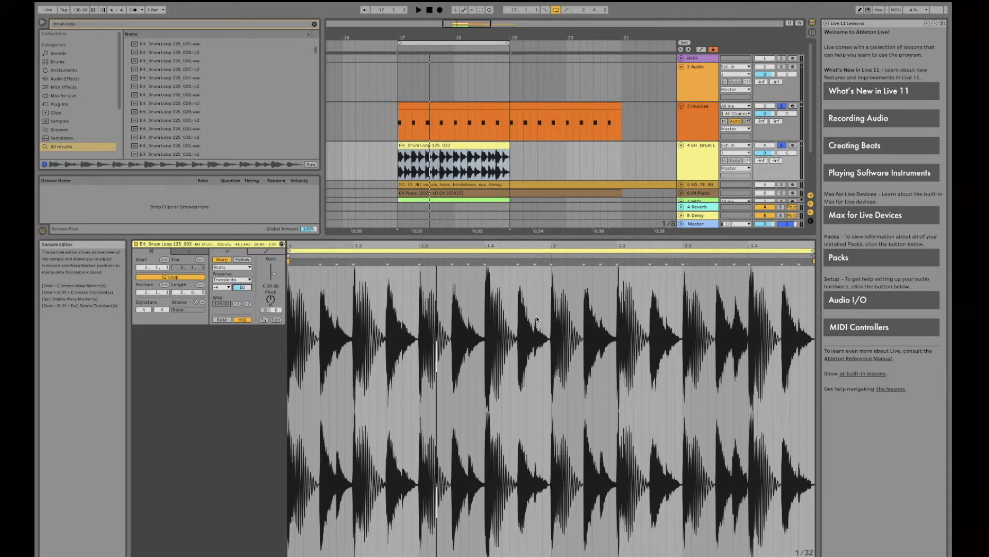
# Look through the Transient Loop Mode and Preserve options of the drum loop clip.
pyautogui.click(229, 288)
pyautogui.click(225, 297)
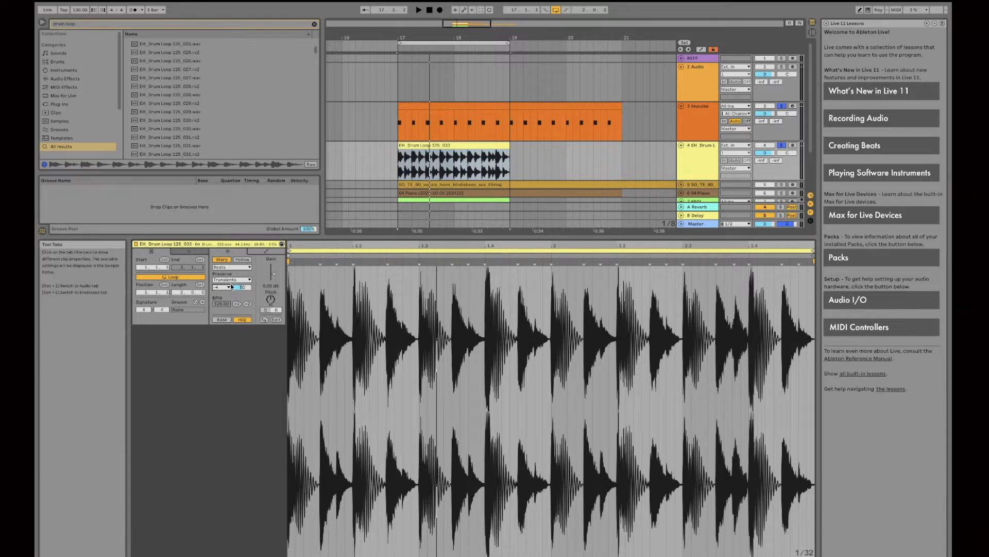
pyautogui.click(233, 279)
pyautogui.click(233, 280)
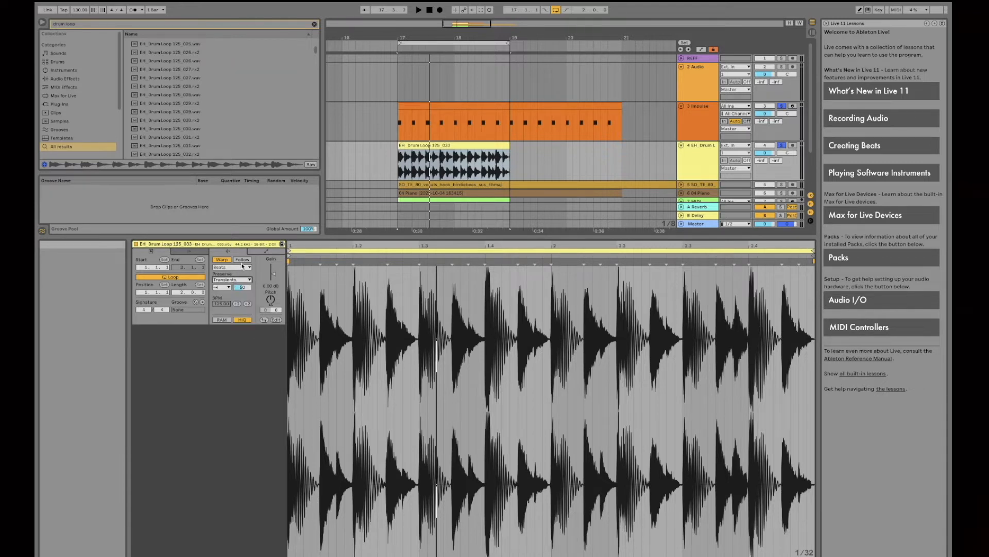
# Solo only the drum loop track, show its device chain, and play the loop briefly.
pyautogui.click(700, 157)
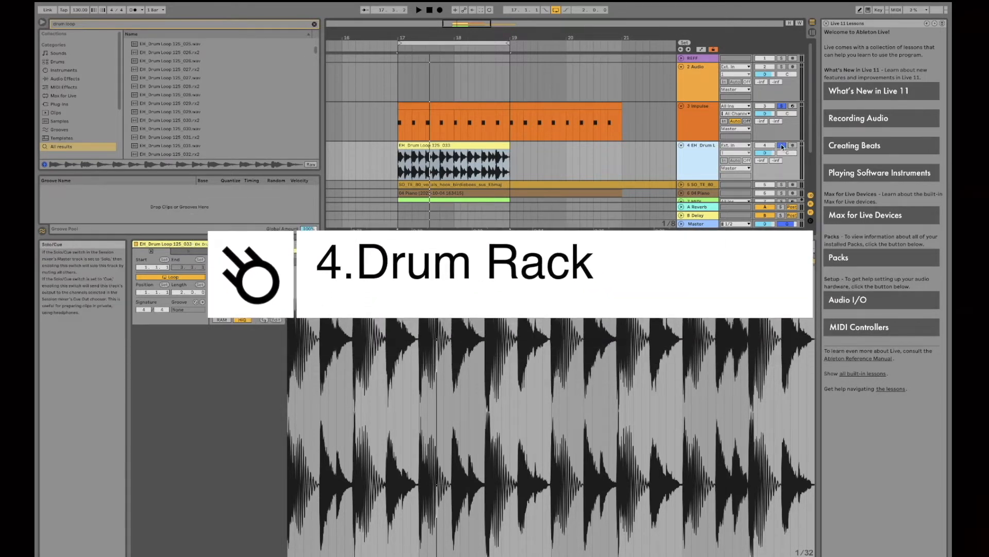
pyautogui.press('space')
pyautogui.doubleClick(705, 156)
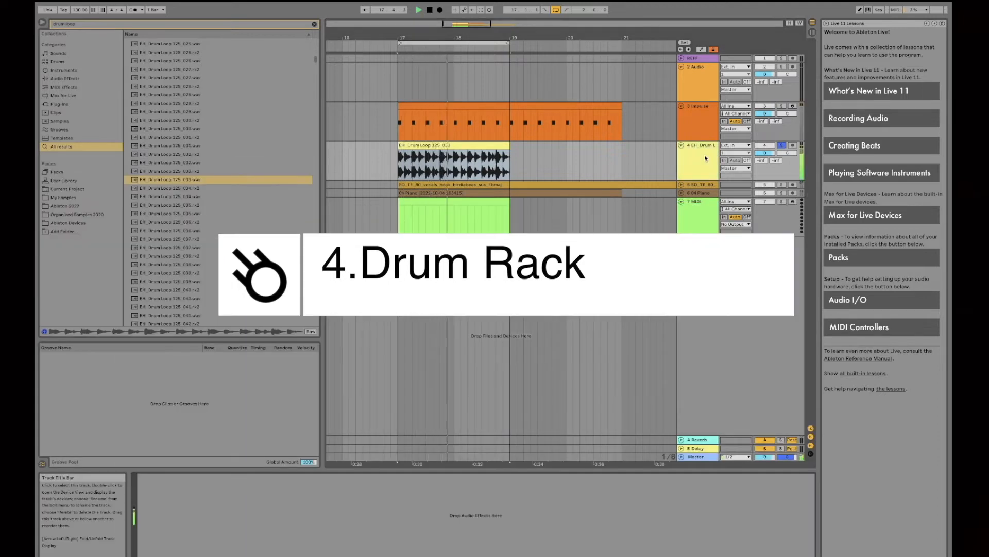
pyautogui.press('space')
# Search the browser for "glue" and add the Glue Compressor to the drum loop track.
pyautogui.doubleClick(78, 25)
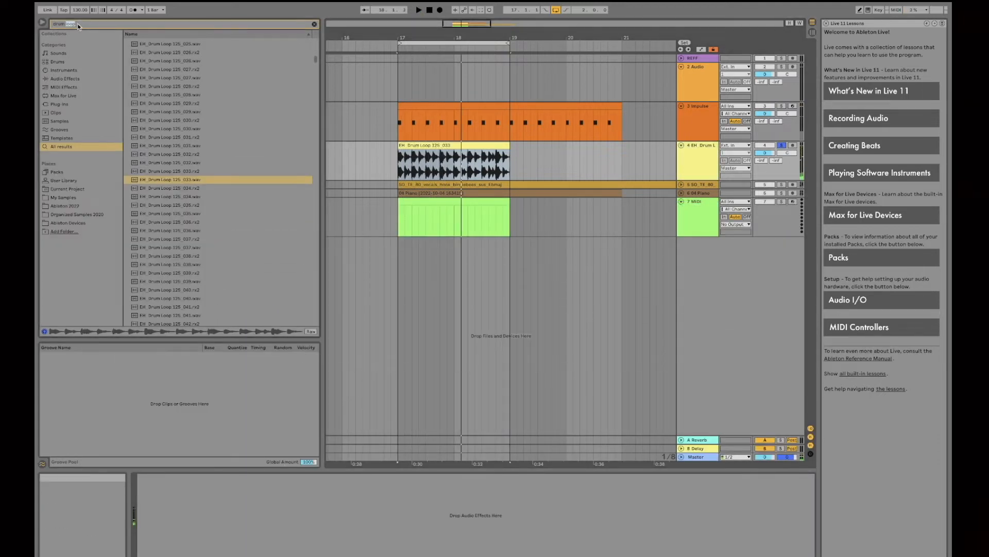
pyautogui.hotkey('ctrl', 'a')
pyautogui.write('glue')
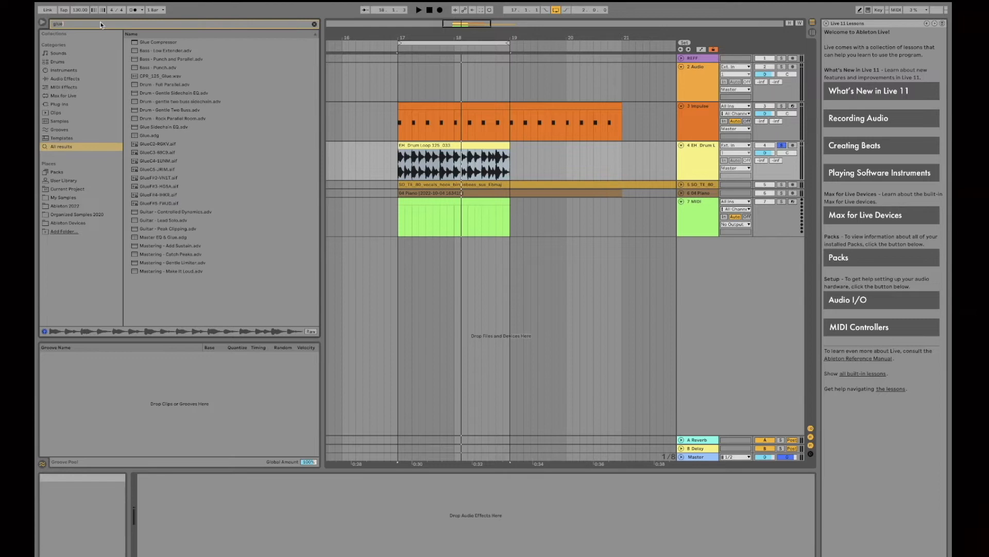
pyautogui.doubleClick(166, 41)
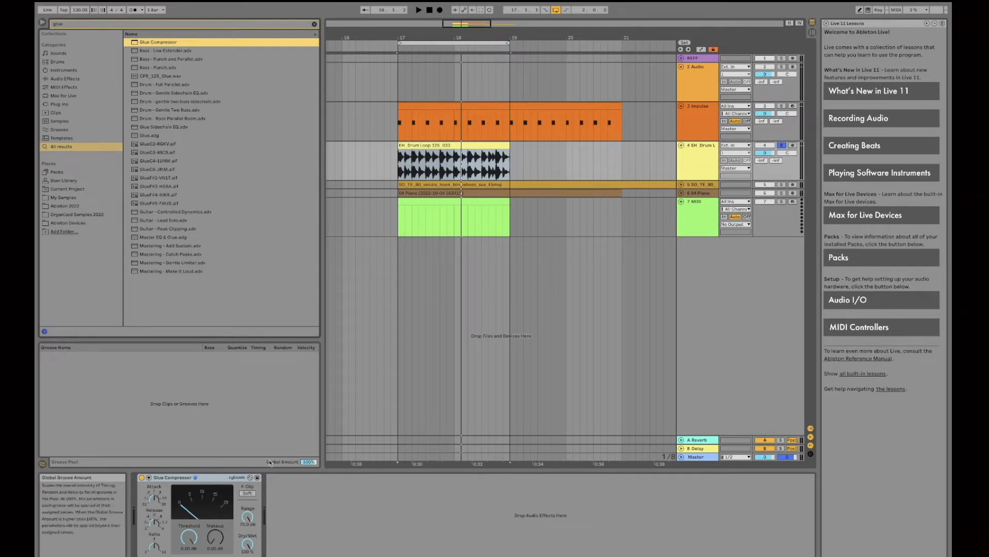
# Set the Glue Compressor's Threshold to -40 dB and raise its Makeup gain while the loop plays.
pyautogui.moveTo(202, 533); pyautogui.dragTo(203, 539)
pyautogui.press('space')
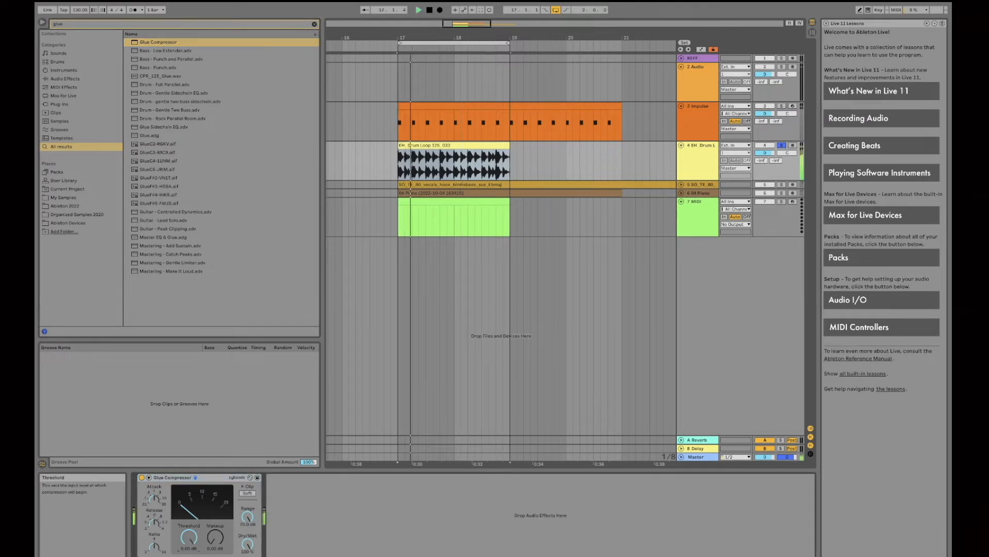
pyautogui.moveTo(216, 537); pyautogui.dragTo(215, 522)
pyautogui.press('space')
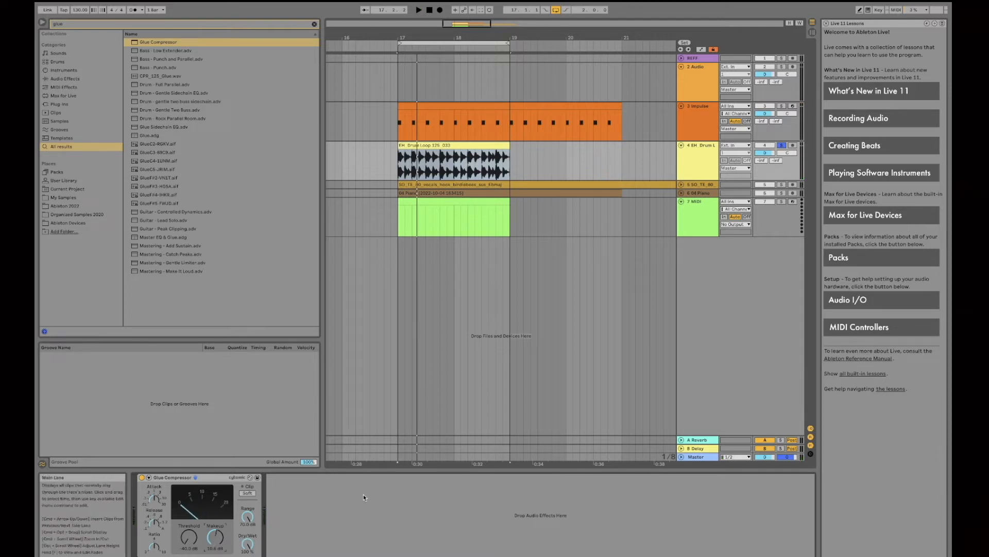
# Group the Glue Compressor into an Audio Effect Rack, show its chain list, and duplicate the chain.
pyautogui.click(211, 478)
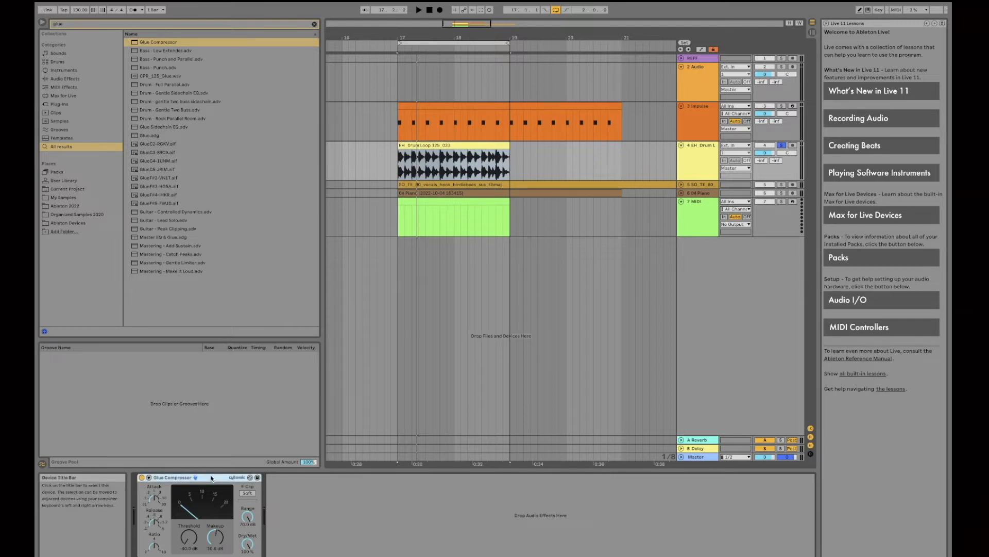
pyautogui.rightClick(211, 478)
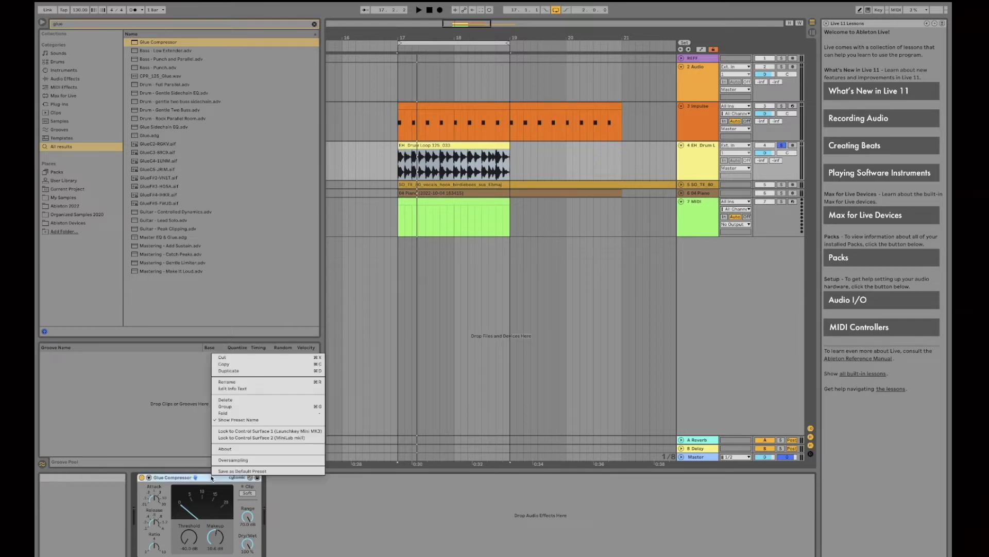
pyautogui.click(230, 407)
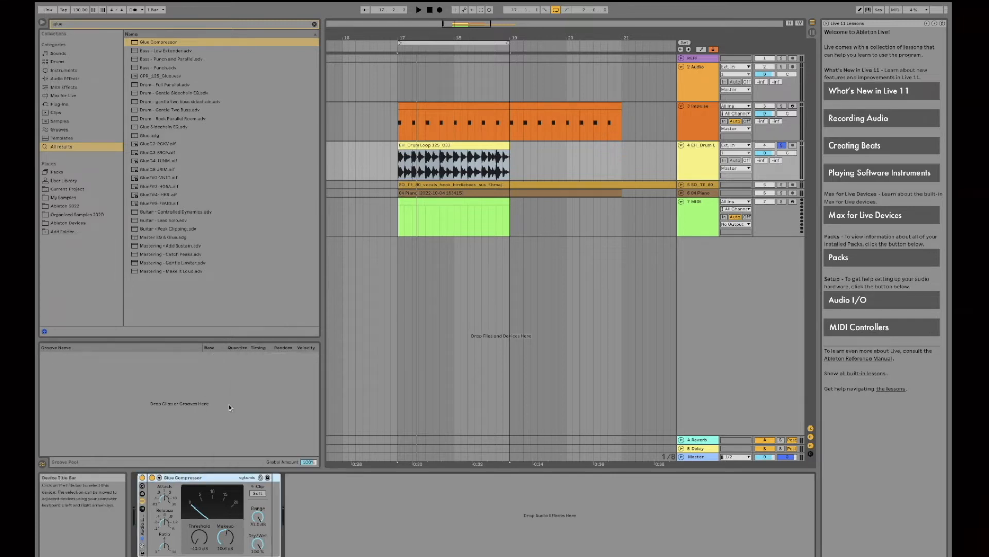
pyautogui.click(143, 511)
pyautogui.click(172, 500)
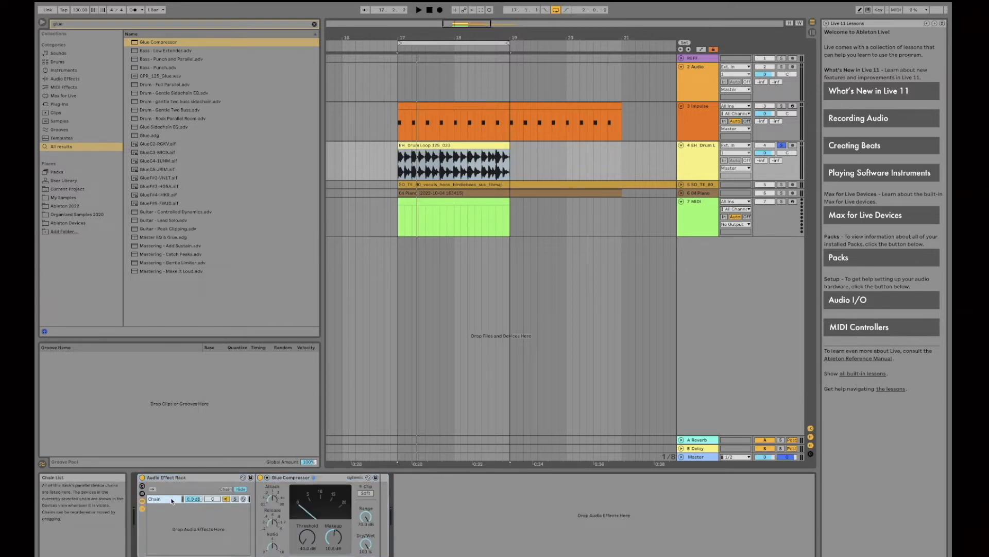
pyautogui.rightClick(172, 500)
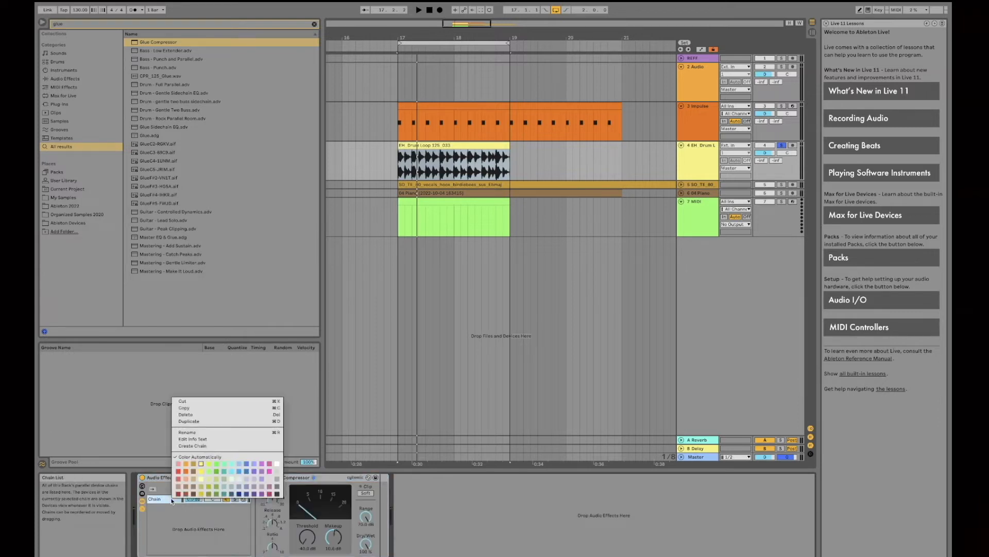
pyautogui.click(193, 421)
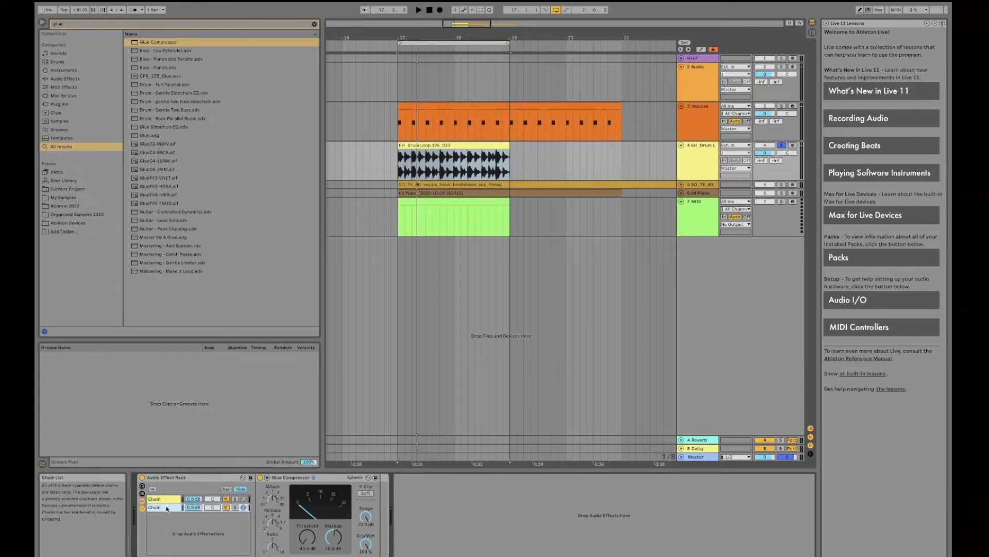
# Switch solo between the rack's two chains, ending with only the first chain soloed.
pyautogui.click(173, 507)
pyautogui.click(236, 498)
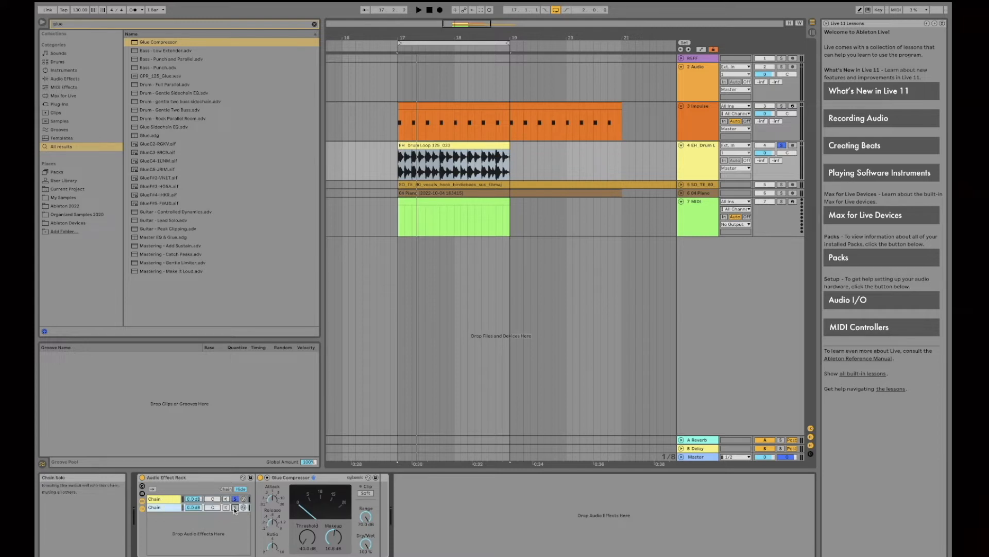
pyautogui.click(236, 500)
pyautogui.click(235, 499)
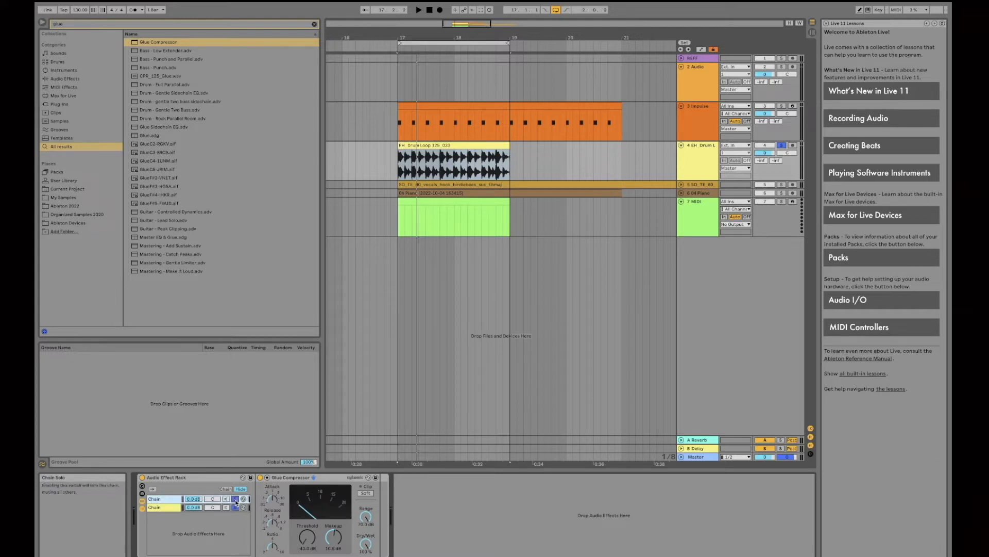
pyautogui.click(235, 507)
# Rename the rack's first chain Squashed and its second chain Original.
pyautogui.click(159, 501)
pyautogui.rightClick(159, 501)
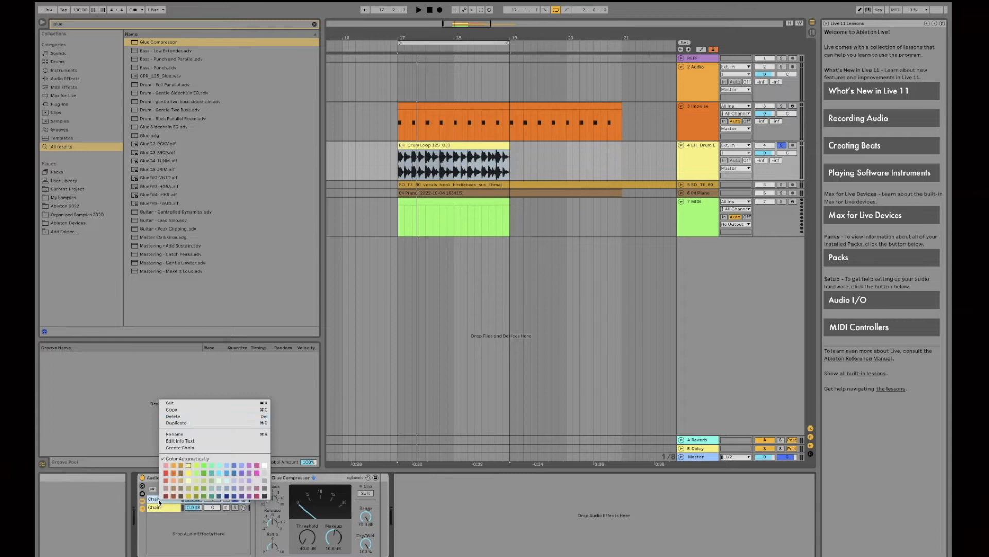
pyautogui.click(186, 433)
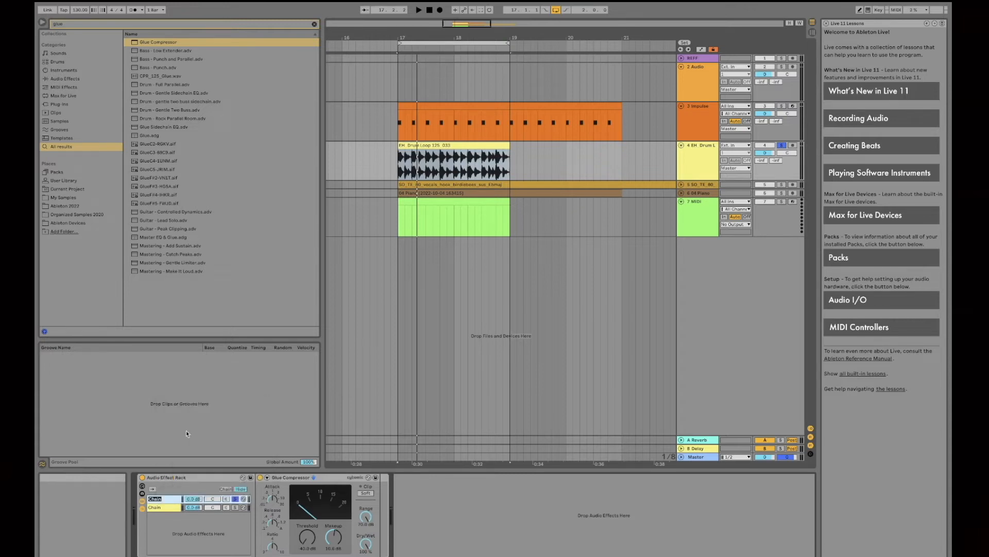
pyautogui.write('Squashed')
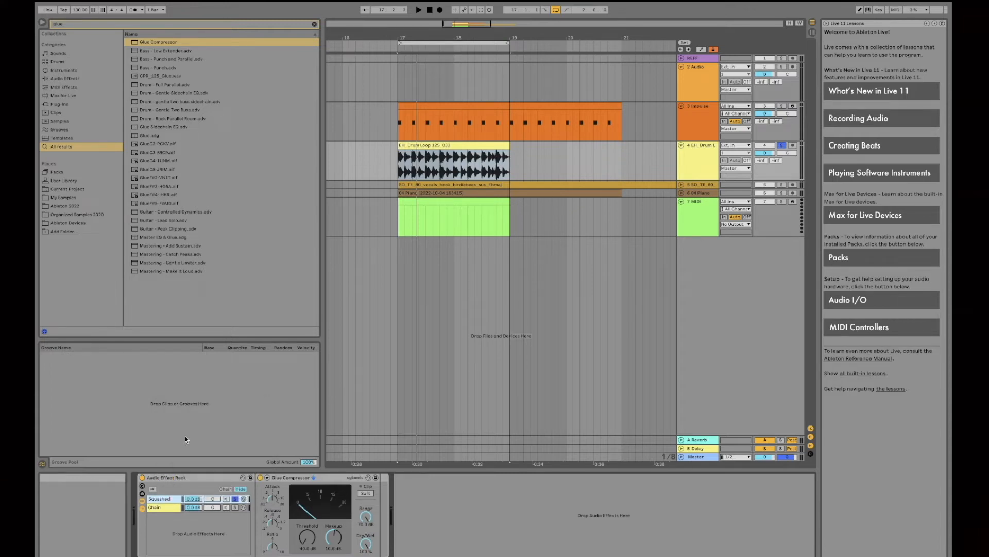
pyautogui.rightClick(157, 509)
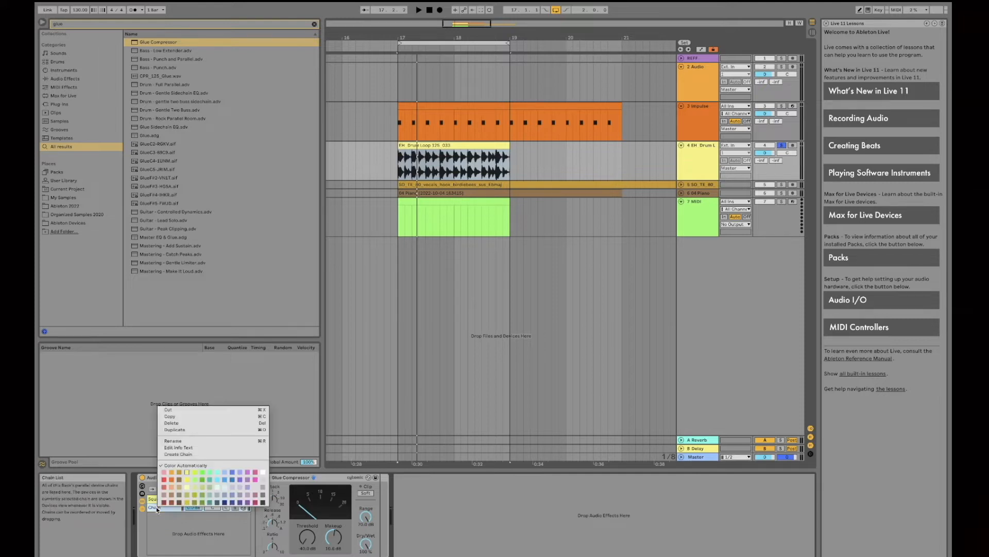
pyautogui.click(181, 442)
pyautogui.write('Original')
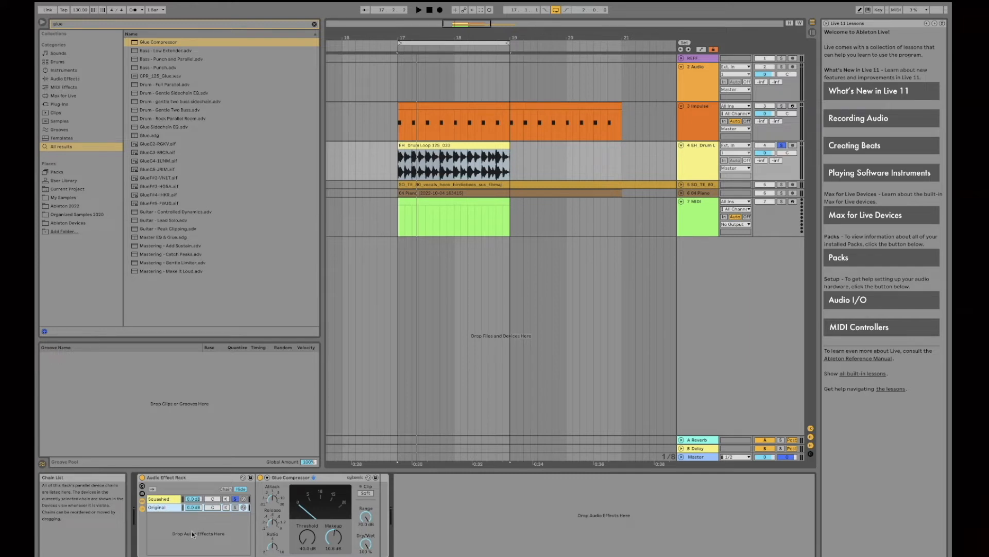
# Solo the Original chain and set its Glue Compressor to 0 % Dry/Wet, 0 dB Makeup and 0 dB Threshold.
pyautogui.click(235, 507)
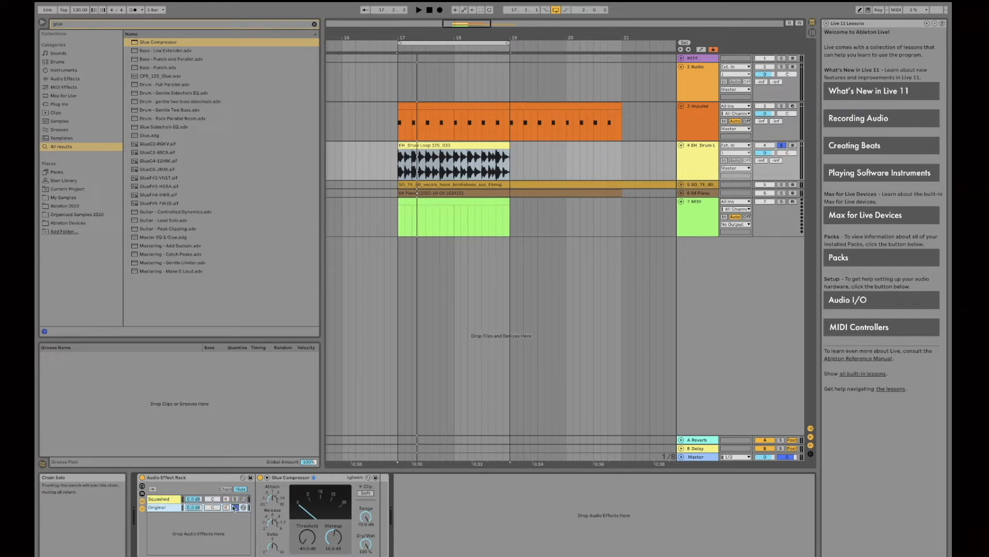
pyautogui.moveTo(365, 543)
pyautogui.mouseDown()
pyautogui.moveTo(366, 556)
pyautogui.moveTo(366, 545)
pyautogui.mouseUp()
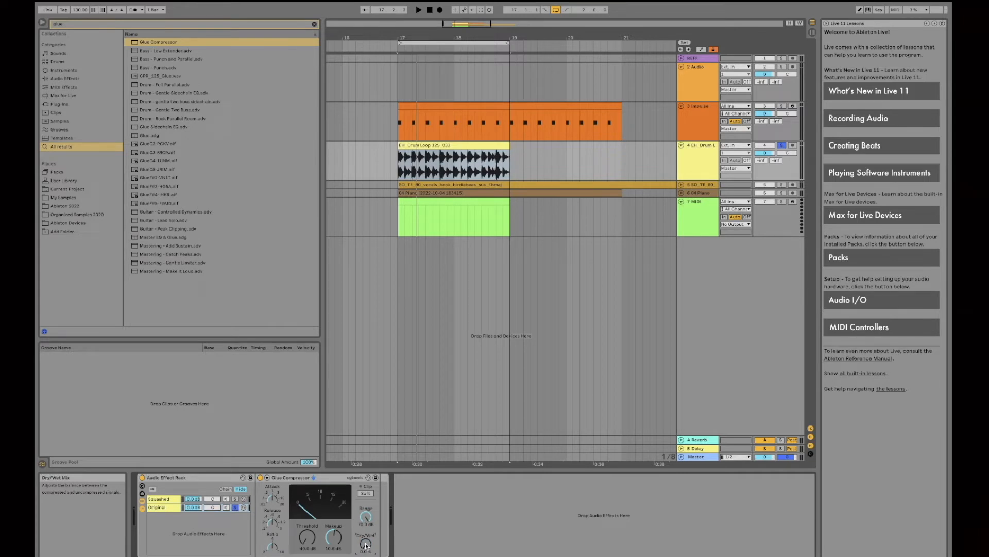
pyautogui.doubleClick(332, 543)
pyautogui.doubleClick(335, 539)
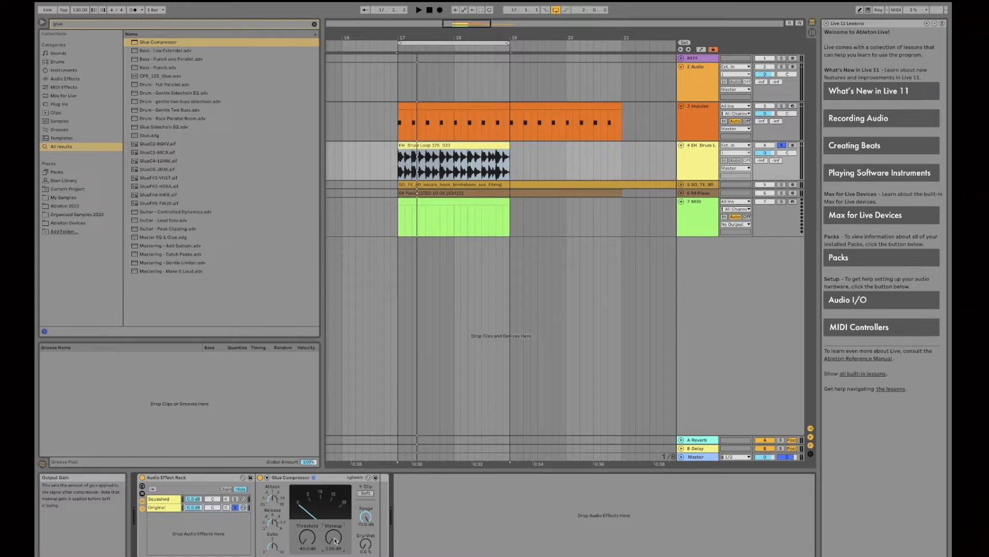
pyautogui.doubleClick(306, 541)
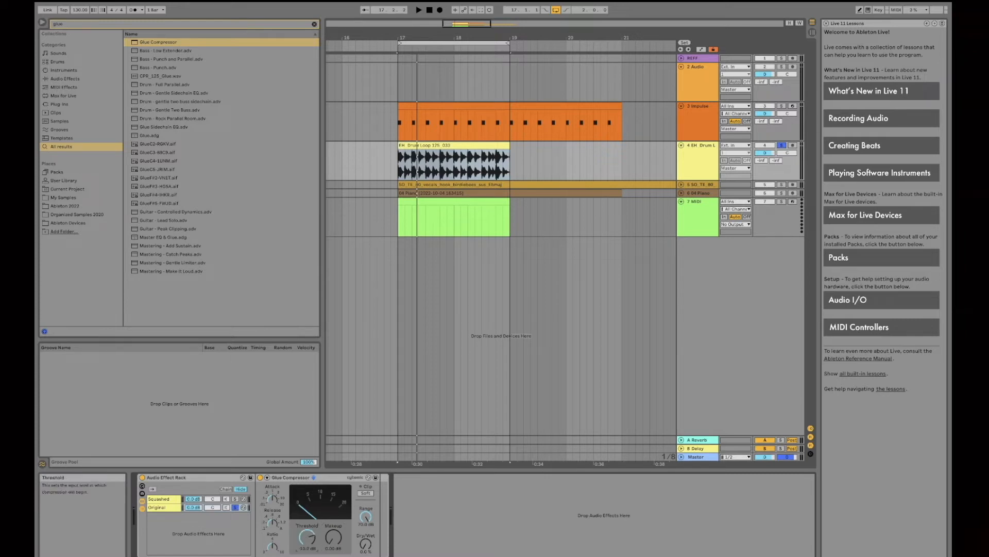
pyautogui.moveTo(309, 539); pyautogui.dragTo(310, 554)
pyautogui.doubleClick(309, 540)
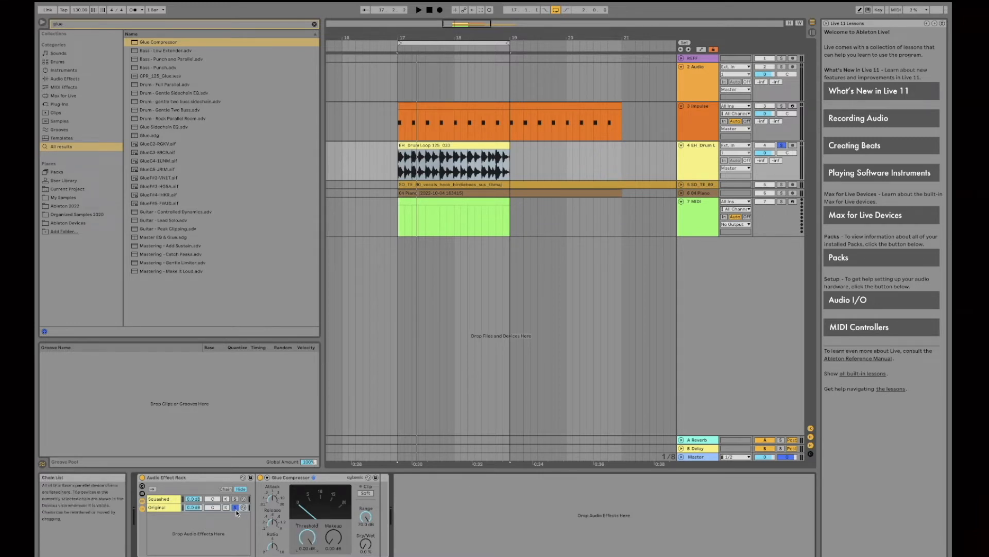
# Play the loop with the Original chain soloed and view the compressor settings of both chains.
pyautogui.click(226, 501)
pyautogui.press('space')
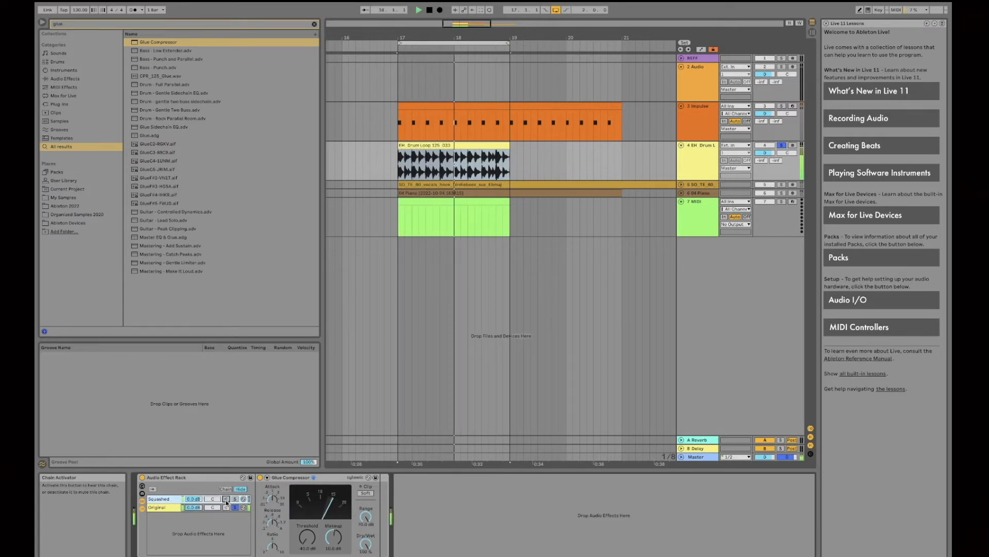
pyautogui.click(162, 508)
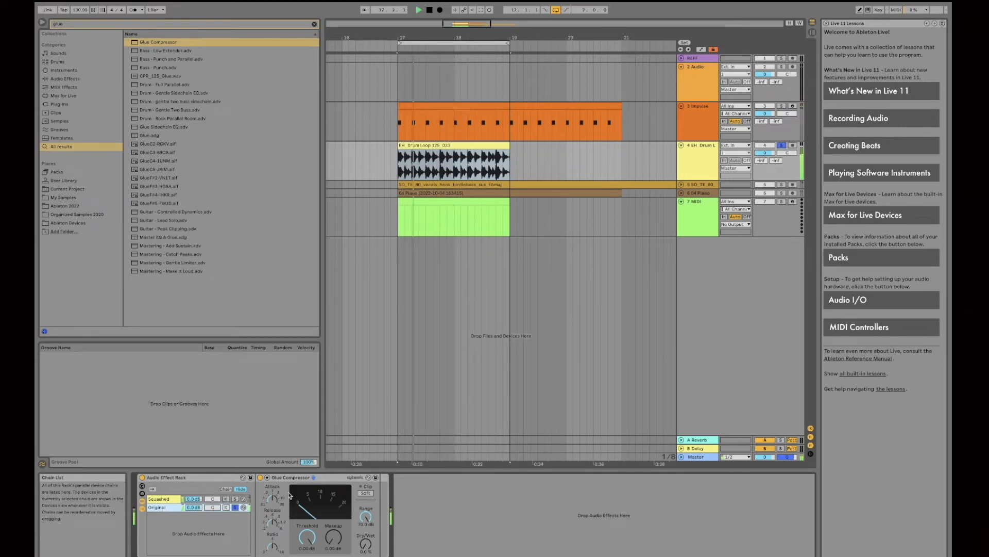
# Solo the Squashed chain and set its Glue Compressor makeup to about 13 dB during loop playback.
pyautogui.press('space')
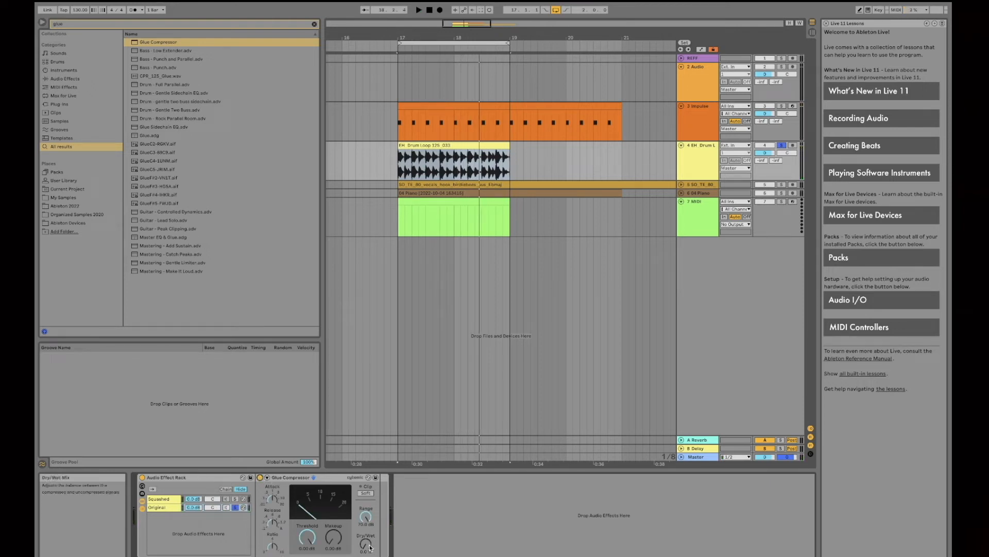
pyautogui.click(235, 498)
pyautogui.click(235, 499)
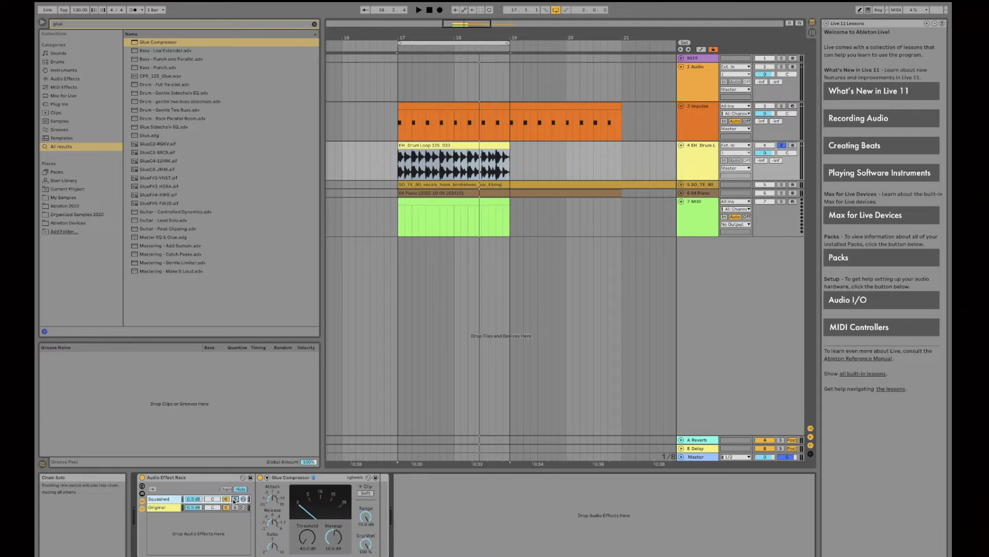
pyautogui.click(235, 499)
pyautogui.press('space')
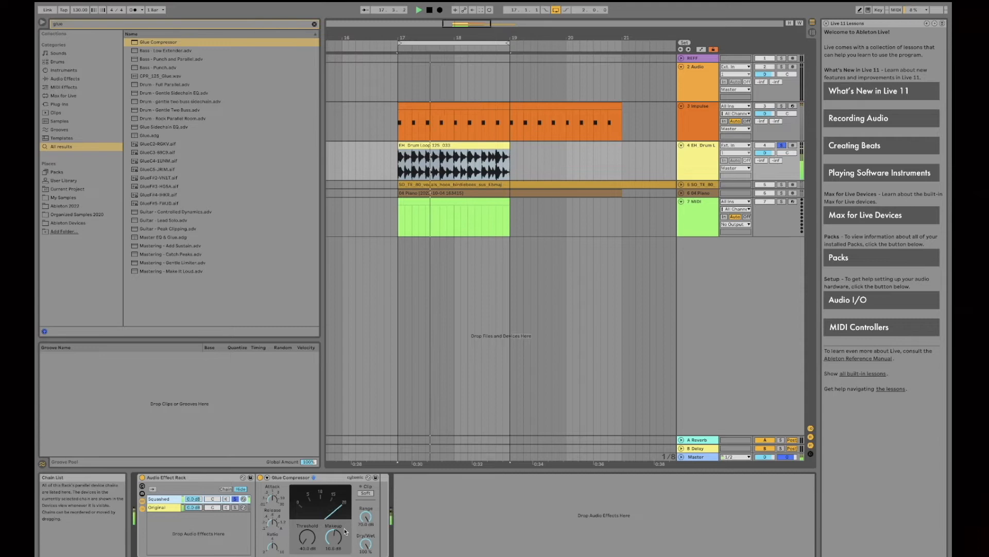
pyautogui.moveTo(334, 537); pyautogui.dragTo(333, 527)
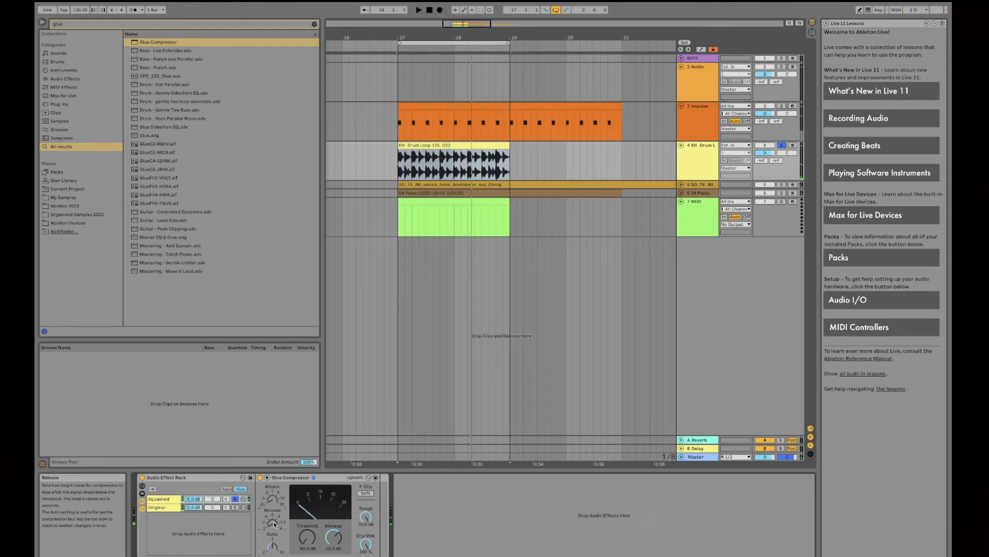
# Search the browser for EQ and add EQ Eight after the Glue Compressor in the Squashed chain.
pyautogui.click(93, 25)
pyautogui.write('f')
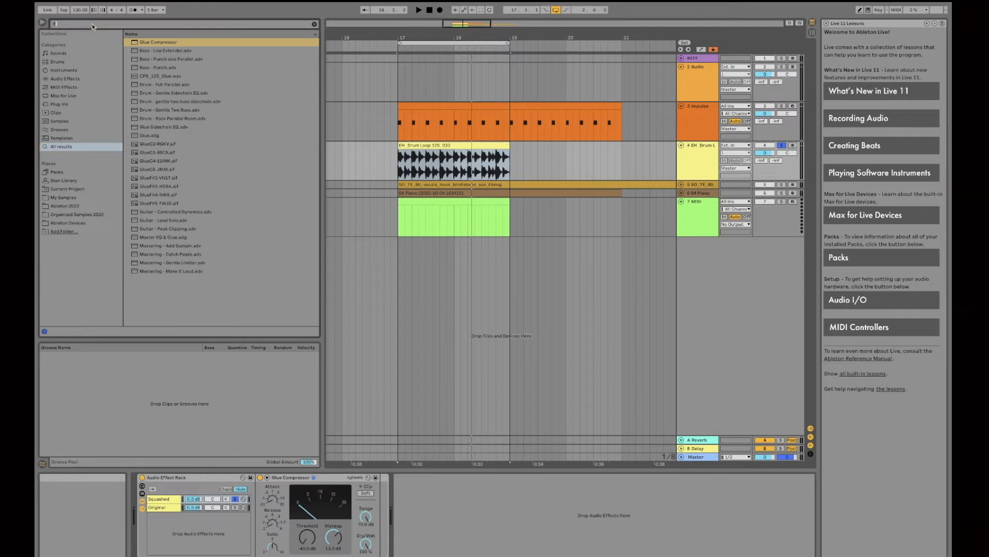
pyautogui.write('Q')
pyautogui.click(174, 50)
pyautogui.moveTo(307, 413); pyautogui.dragTo(377, 520)
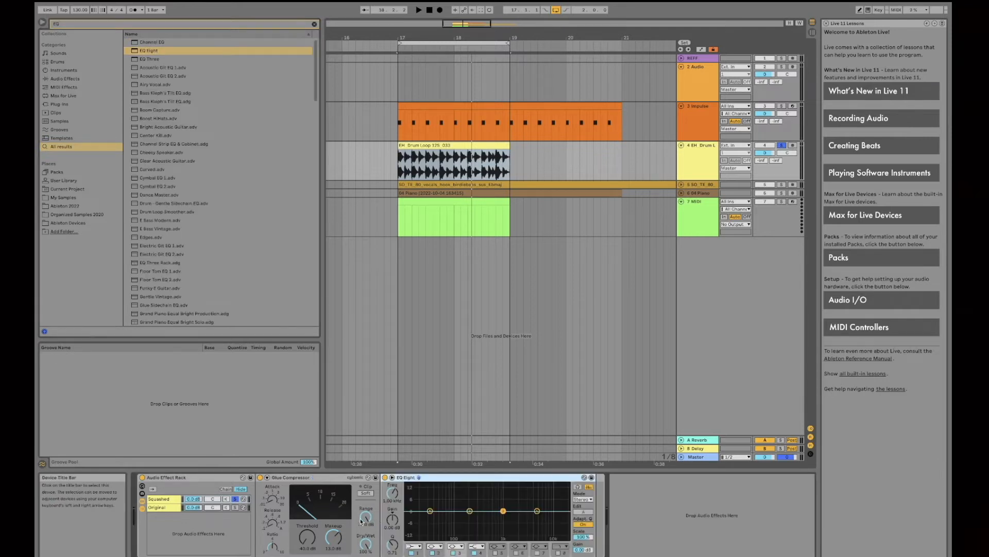
# In the Squashed chain's EQ Eight, set a low cut on band 1 near 110 Hz and enable band 8's high cut at about 2.72 kHz.
pyautogui.click(419, 545)
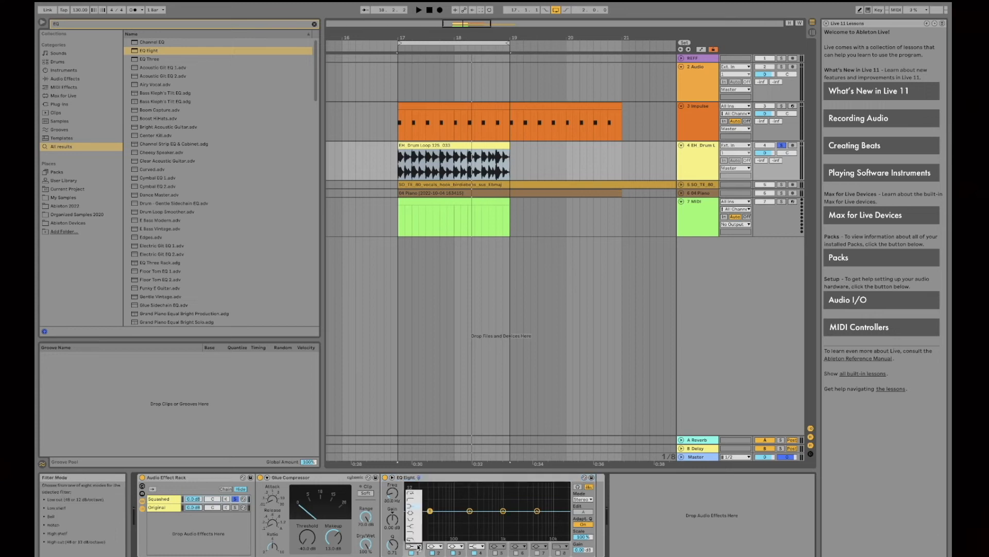
pyautogui.click(411, 493)
pyautogui.moveTo(431, 511); pyautogui.dragTo(452, 518)
pyautogui.click(558, 552)
pyautogui.moveTo(565, 517); pyautogui.dragTo(529, 518)
pyautogui.press('space')
pyautogui.moveTo(452, 518); pyautogui.dragTo(457, 518)
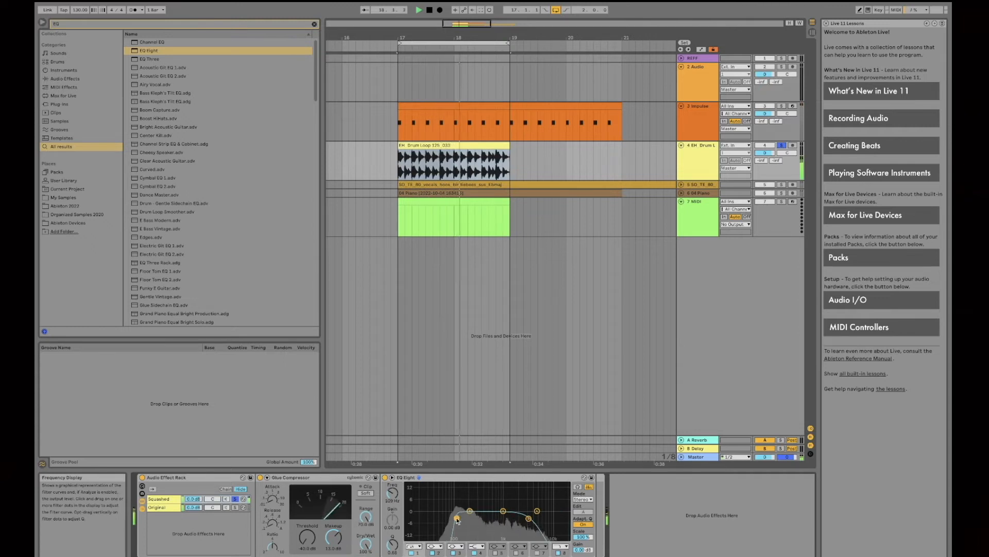
pyautogui.moveTo(529, 520); pyautogui.dragTo(525, 519)
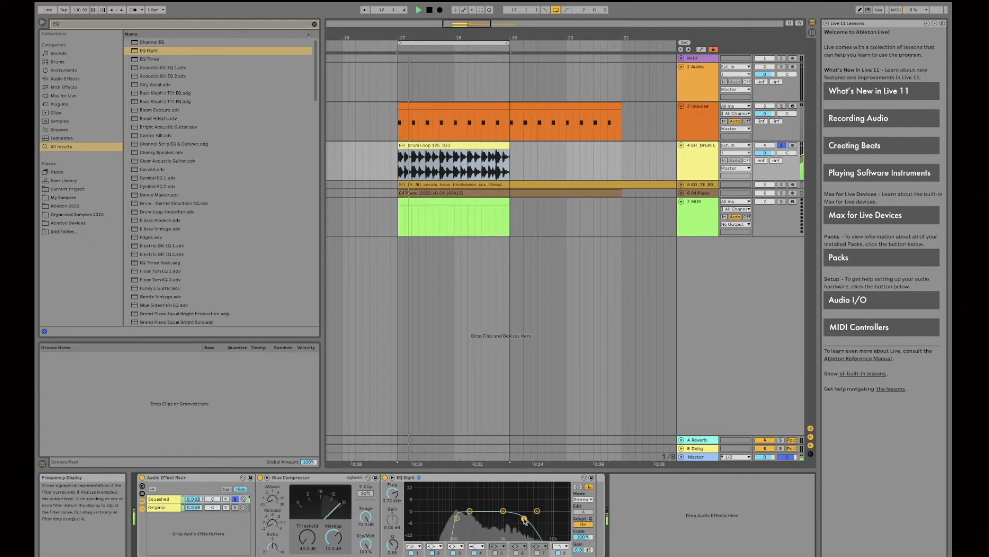
pyautogui.press('space')
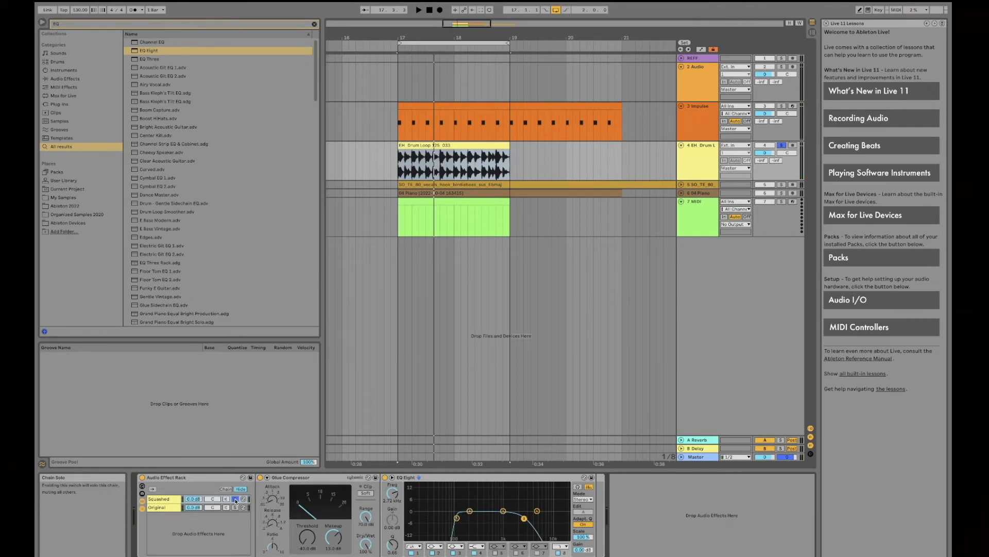
# Solo both rack chains together and lower the Squashed chain's volume to about -11 dB during playback.
pyautogui.click(234, 508)
pyautogui.press('space')
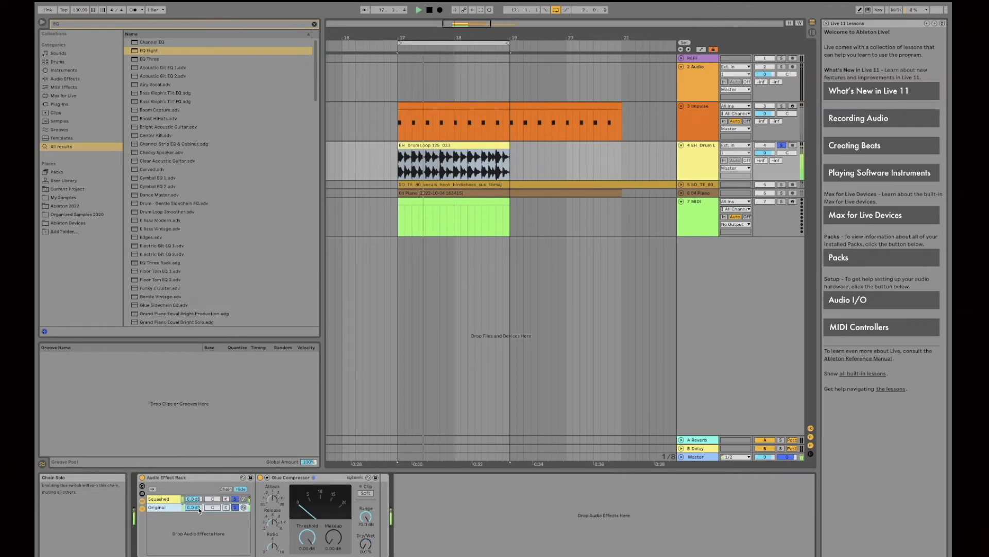
pyautogui.click(191, 499)
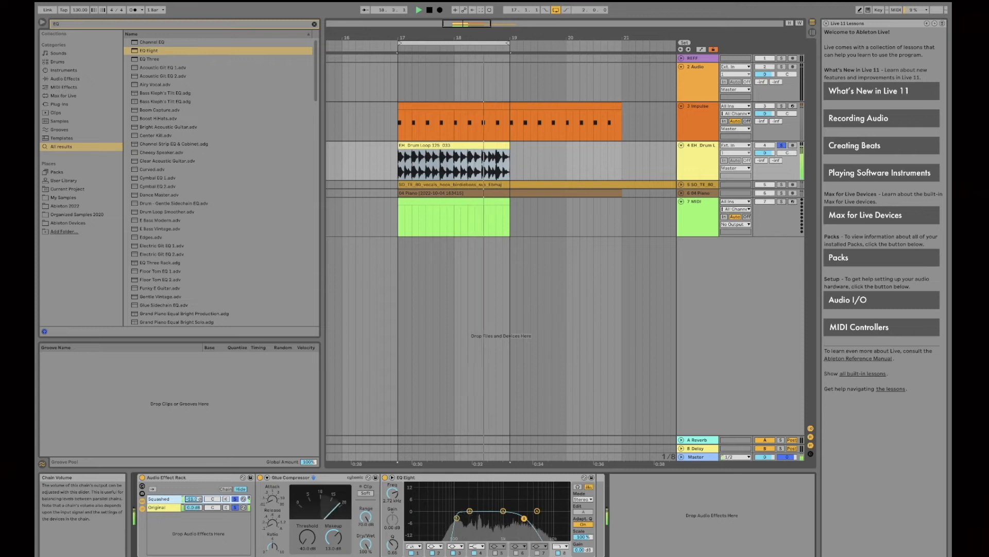
pyautogui.click(235, 499)
pyautogui.press('space')
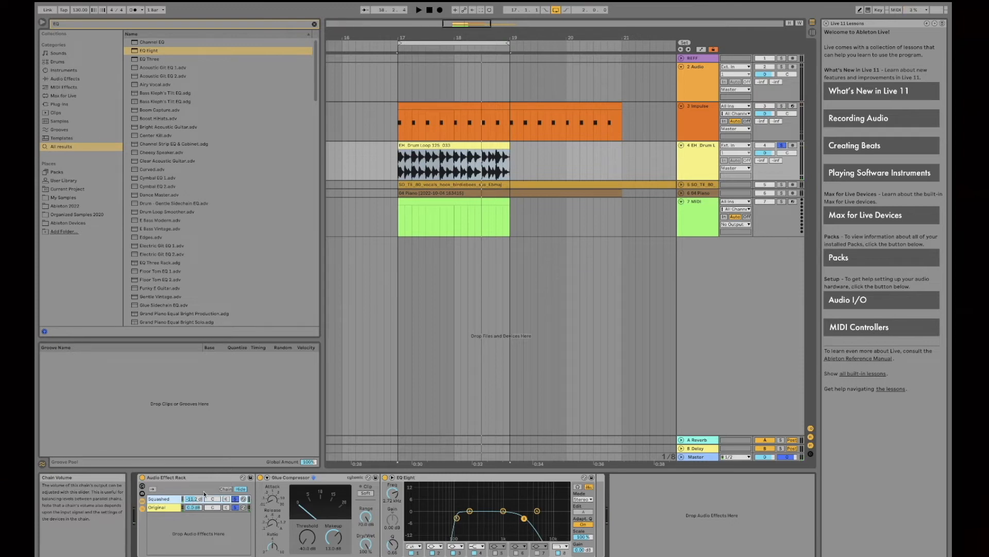
pyautogui.click(204, 478)
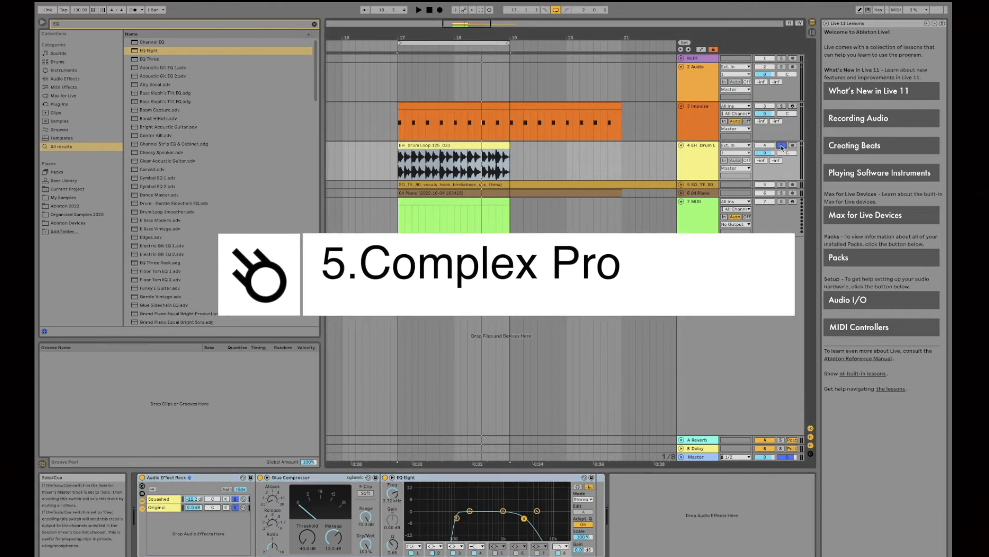
# Unfold and solo the vocal track, and deactivate the drum loop track.
pyautogui.click(679, 185)
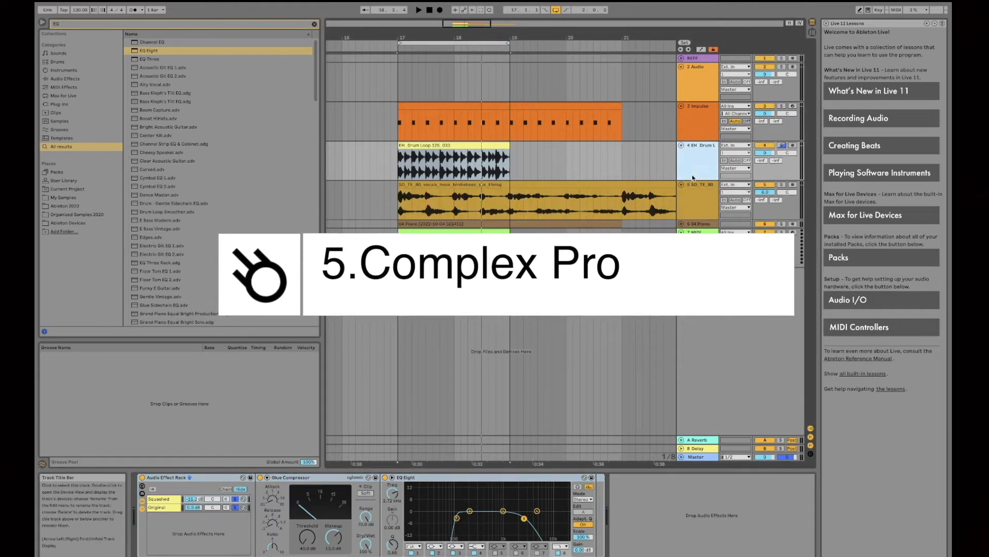
pyautogui.click(765, 145)
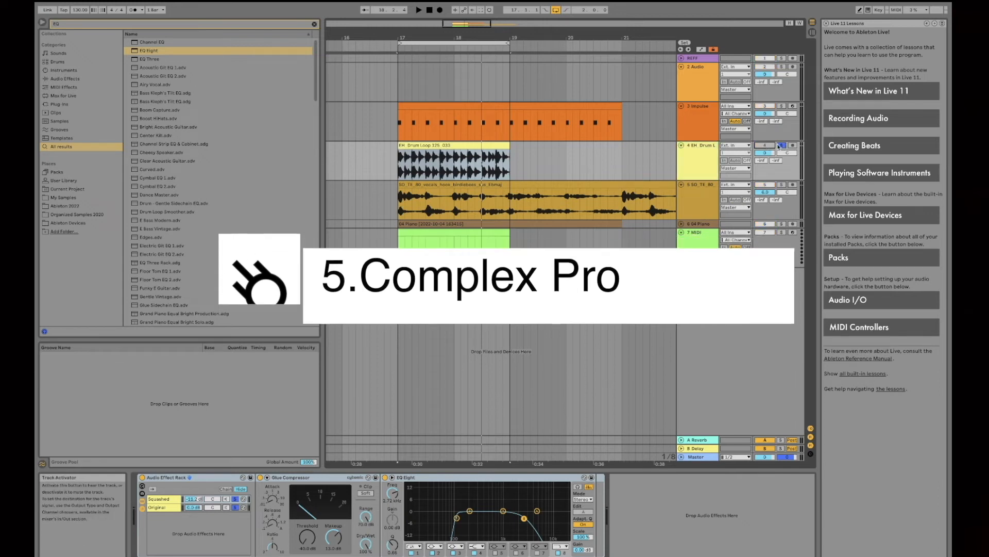
pyautogui.click(782, 185)
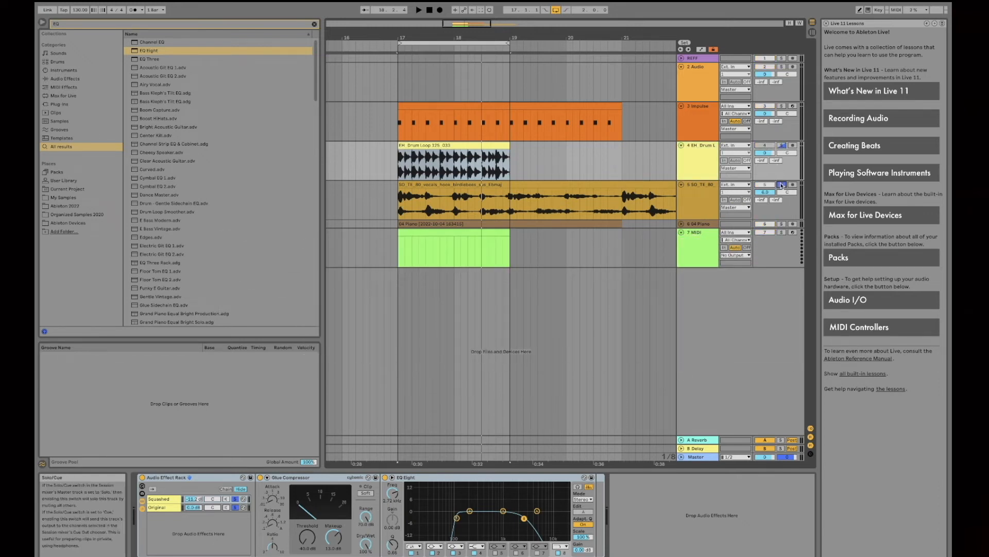
# Extend the arrangement loop to four bars, ending at bar 21, and play the soloed vocal.
pyautogui.press('space')
pyautogui.moveTo(509, 43); pyautogui.dragTo(622, 43)
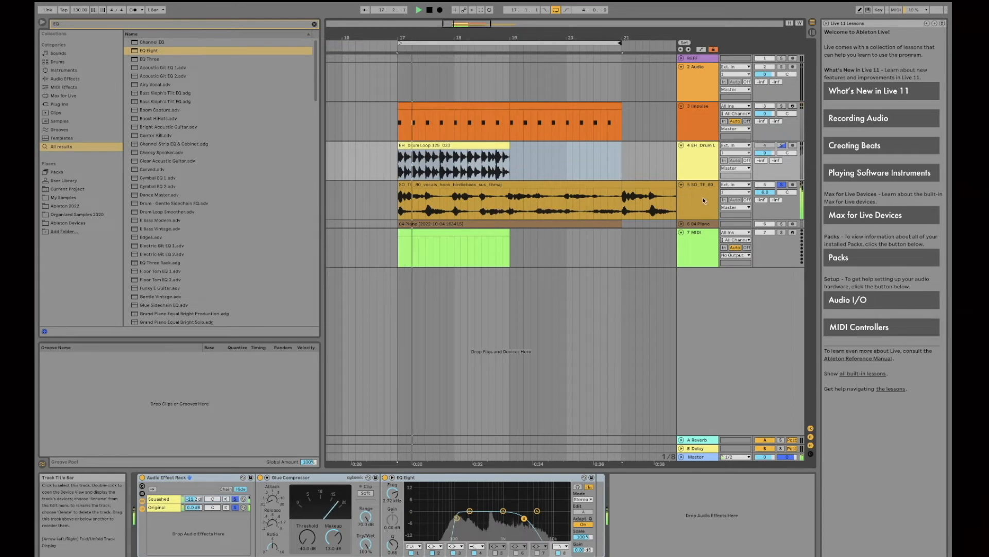
pyautogui.press('space')
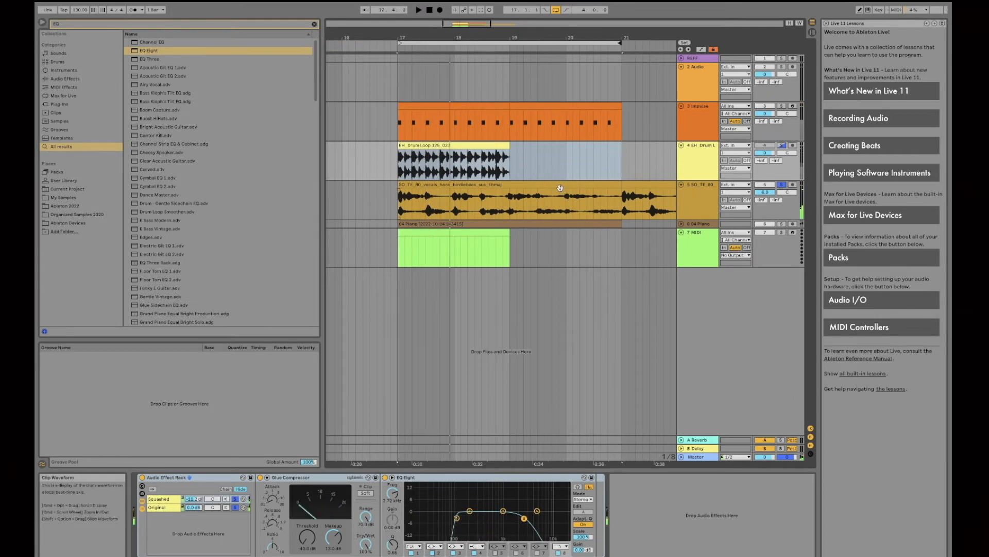
# Open the vocal clip in an enlarged Clip View and look through its available warp modes.
pyautogui.doubleClick(560, 202)
pyautogui.moveTo(577, 237); pyautogui.dragTo(576, 275)
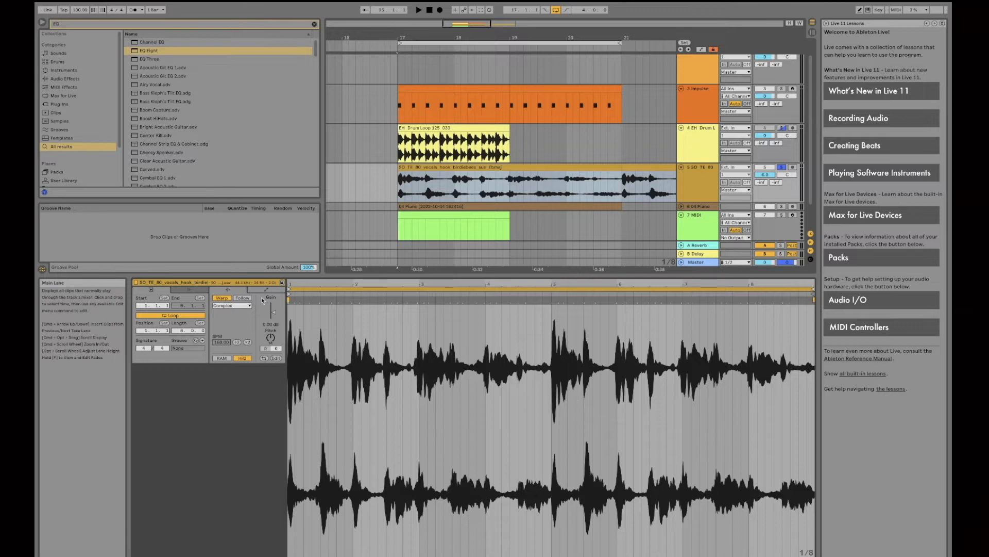
pyautogui.click(243, 309)
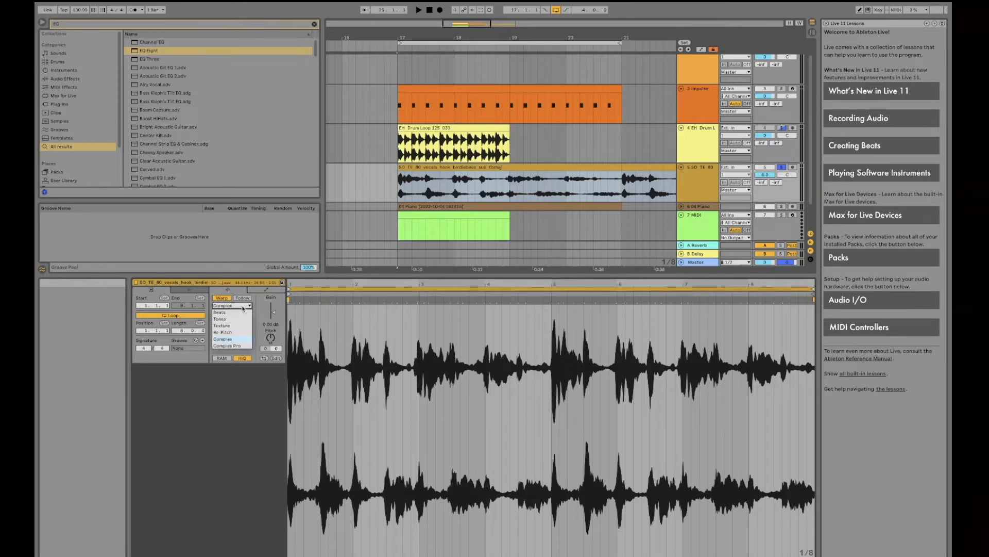
pyautogui.click(244, 309)
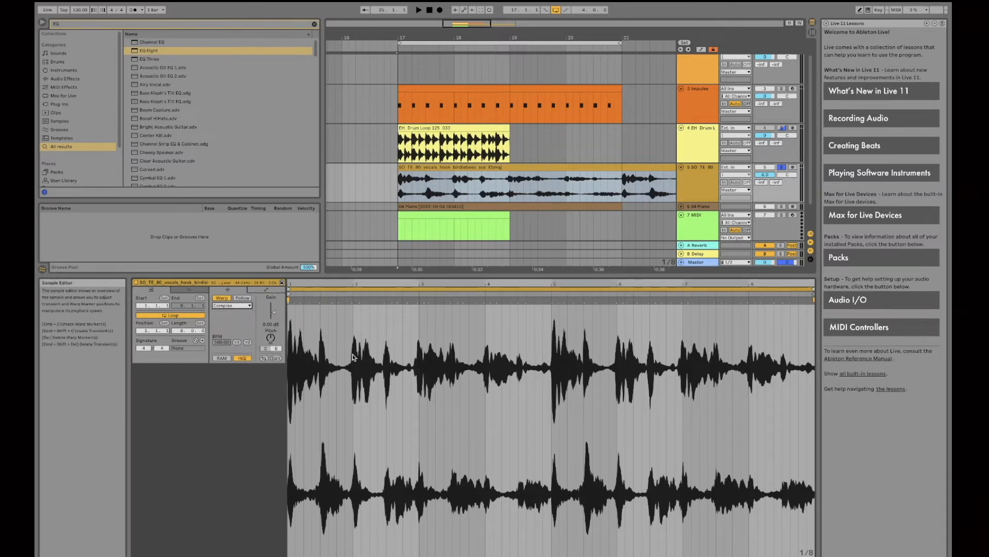
# Try transposing the vocal clip down 12 semitones in Complex warp mode during playback.
pyautogui.moveTo(275, 339); pyautogui.dragTo(275, 371)
pyautogui.press('space')
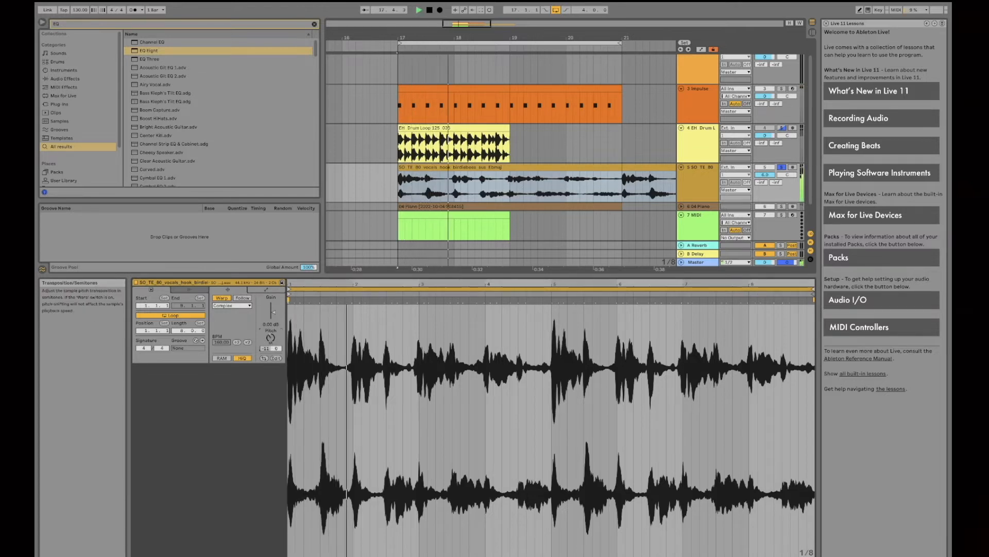
pyautogui.moveTo(272, 339)
pyautogui.mouseDown()
pyautogui.moveTo(271, 326)
pyautogui.moveTo(266, 340)
pyautogui.mouseUp()
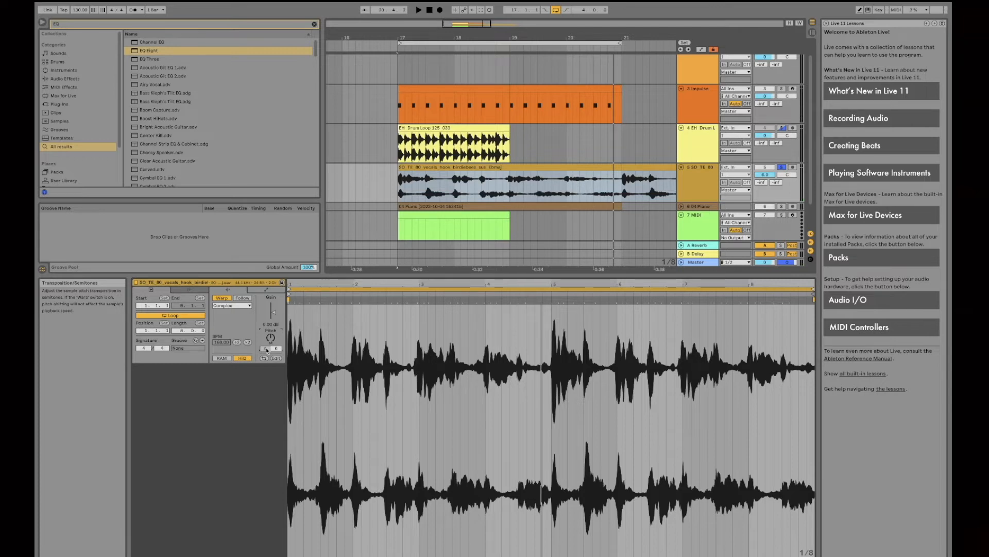
# Switch the vocal clip's warp mode to Complex Pro, transpose it by -12 semitones, set Formants to 87 and adjust Envelope during playback.
pyautogui.click(245, 306)
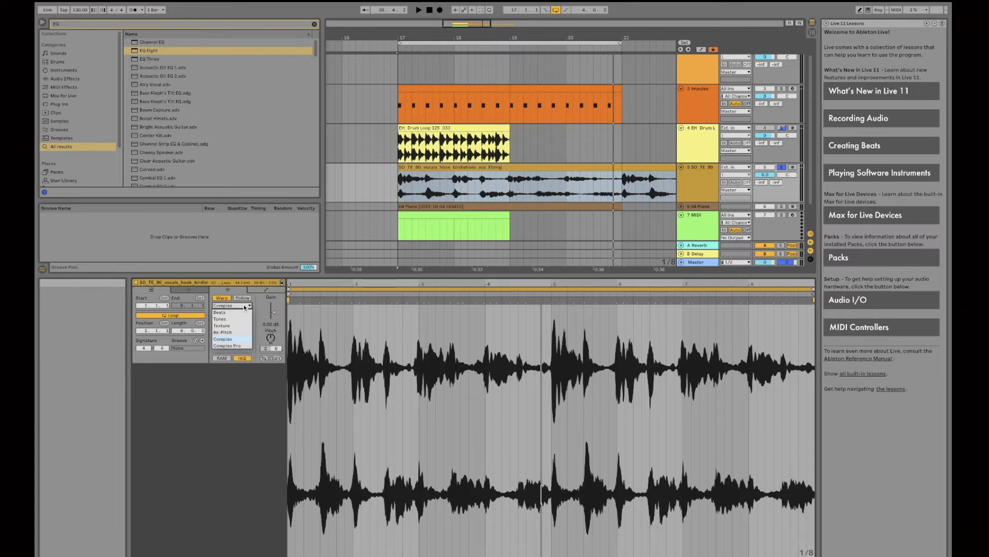
pyautogui.click(236, 345)
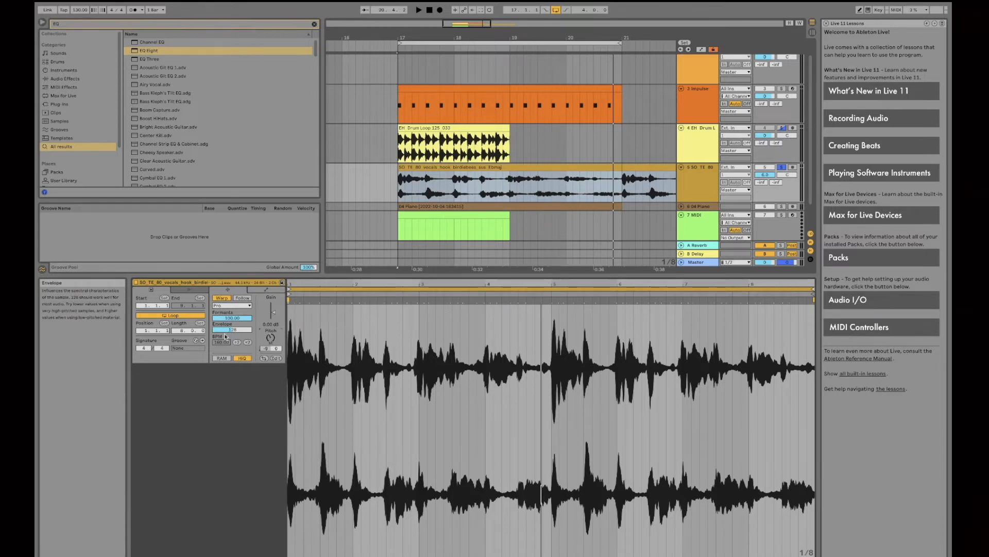
pyautogui.press('space')
pyautogui.moveTo(240, 319)
pyautogui.mouseDown()
pyautogui.moveTo(241, 355)
pyautogui.moveTo(231, 308)
pyautogui.mouseUp()
pyautogui.moveTo(271, 337); pyautogui.dragTo(231, 299)
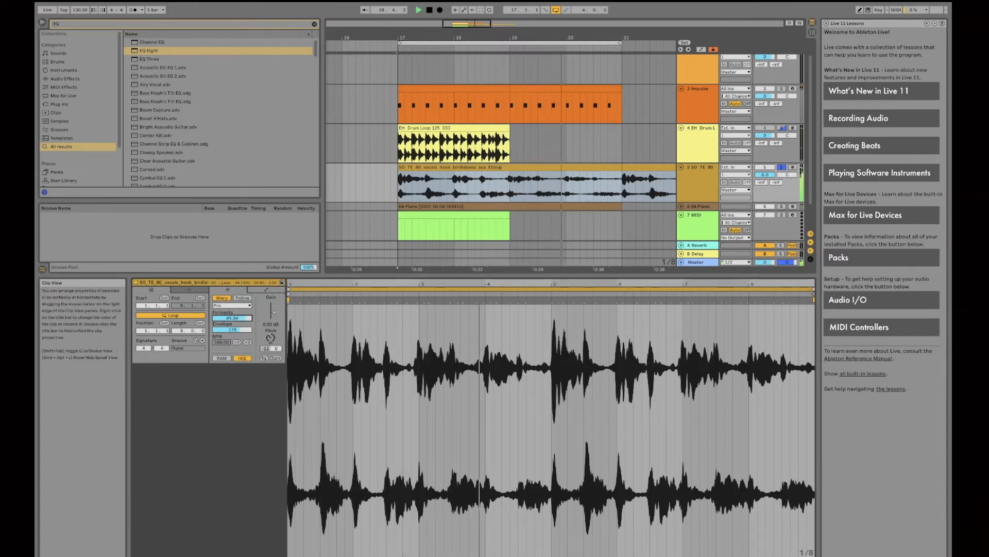
pyautogui.moveTo(231, 330); pyautogui.dragTo(232, 341)
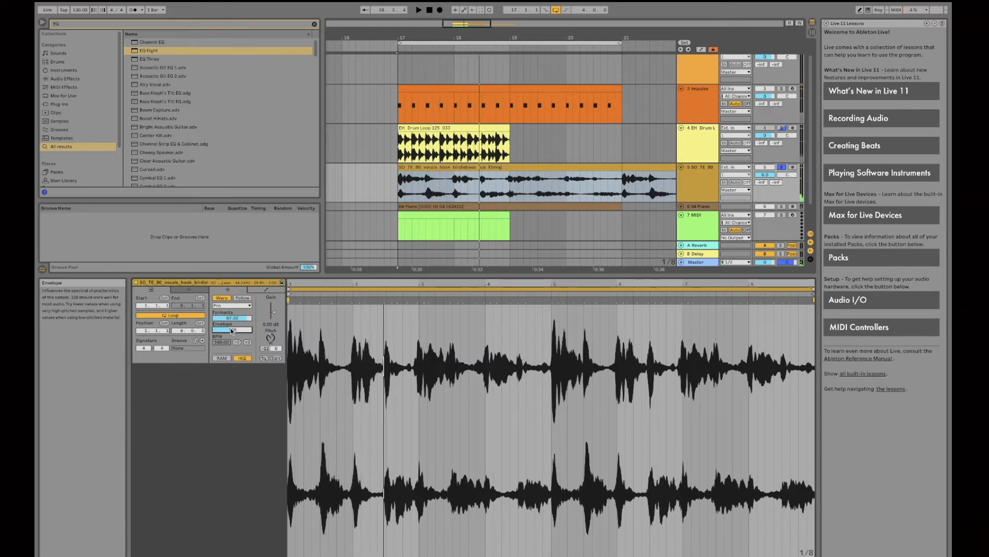
# Play the vocal clip in Complex warp mode for comparison, and return it to Complex Pro.
pyautogui.click(249, 306)
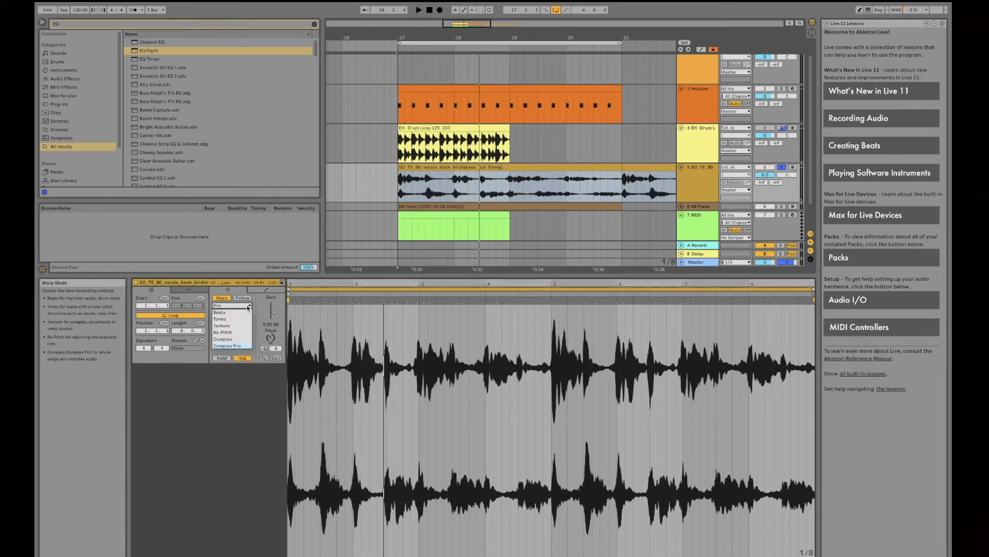
pyautogui.click(244, 340)
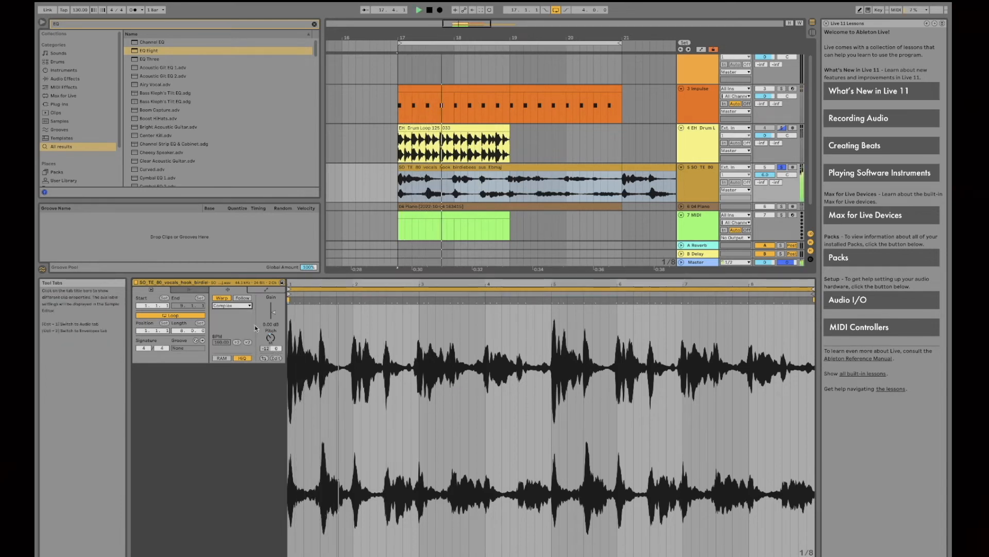
pyautogui.click(246, 307)
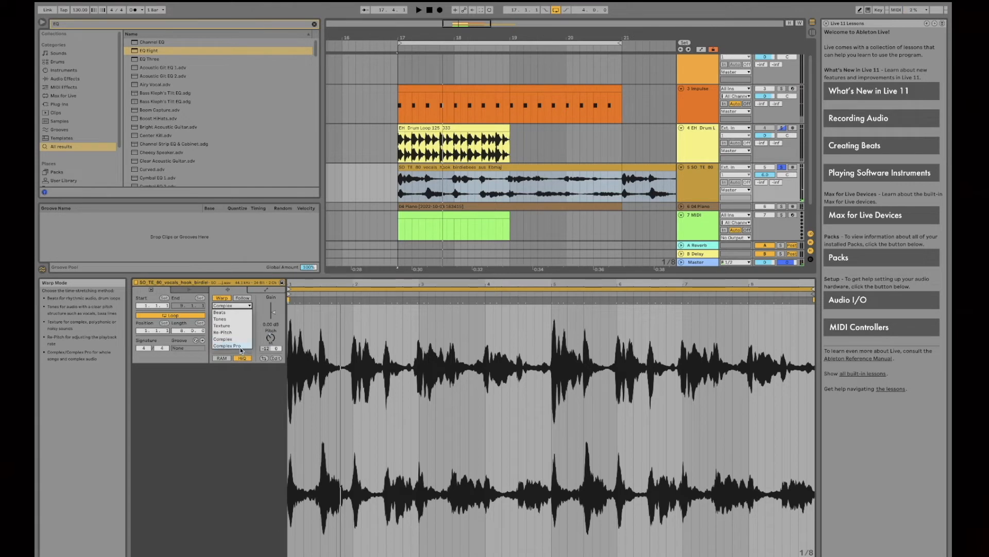
pyautogui.click(241, 346)
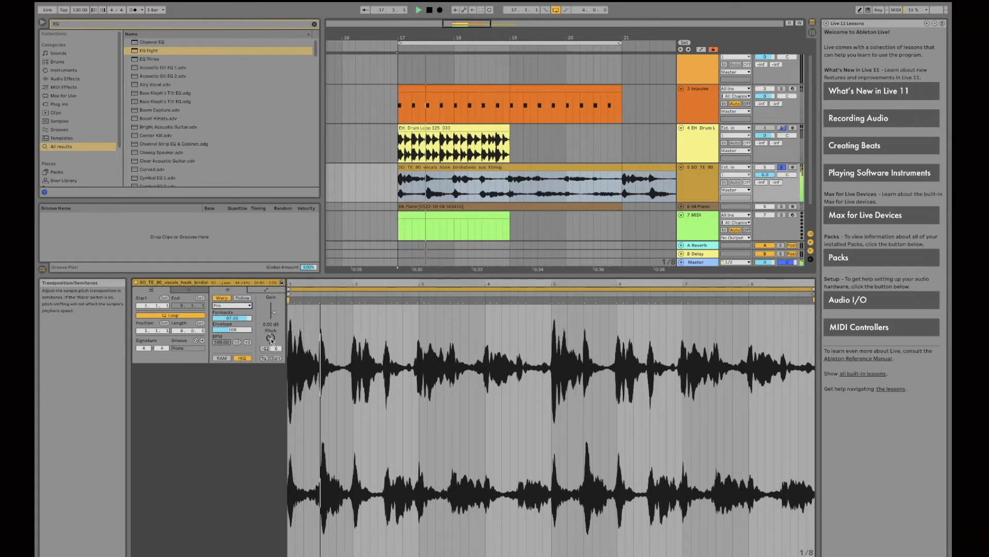
# Set the vocal clip's Formants to 100 and raise its Envelope value while it plays.
pyautogui.press('space')
pyautogui.moveTo(232, 318); pyautogui.dragTo(231, 291)
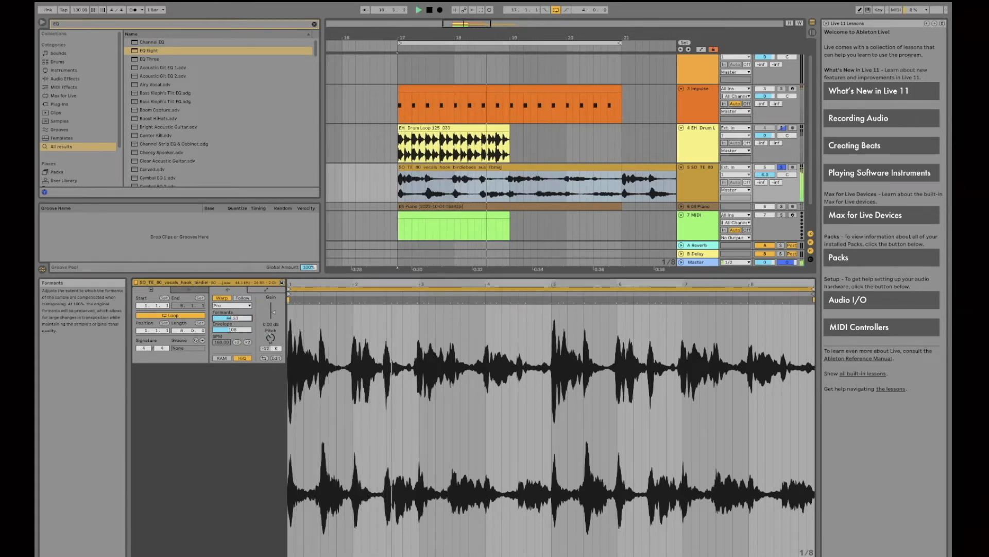
pyautogui.moveTo(231, 331); pyautogui.dragTo(231, 289)
pyautogui.press('space')
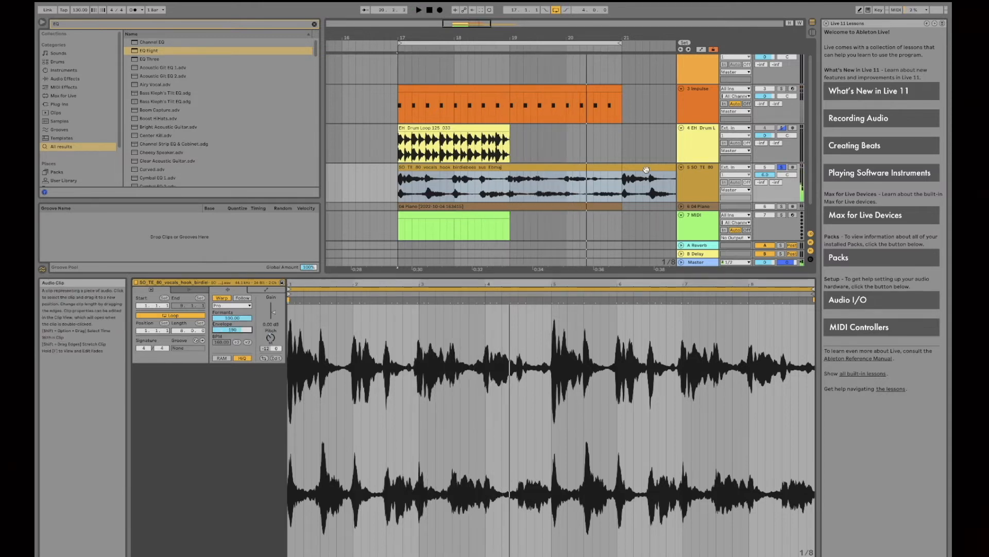
# Duplicate the vocal track and solo the copy.
pyautogui.click(697, 194)
pyautogui.rightClick(696, 193)
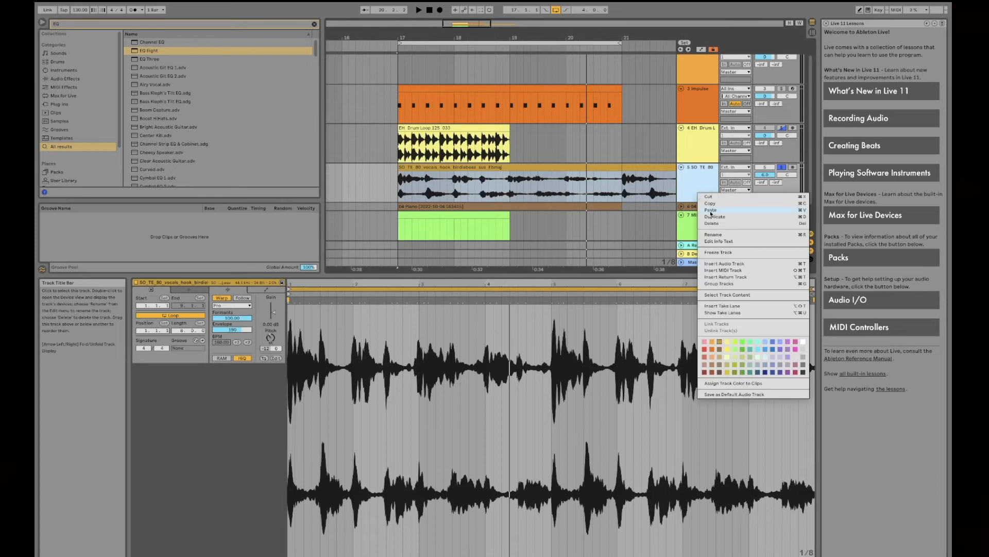
pyautogui.click(691, 188)
pyautogui.hotkey('ctrl', 'd')
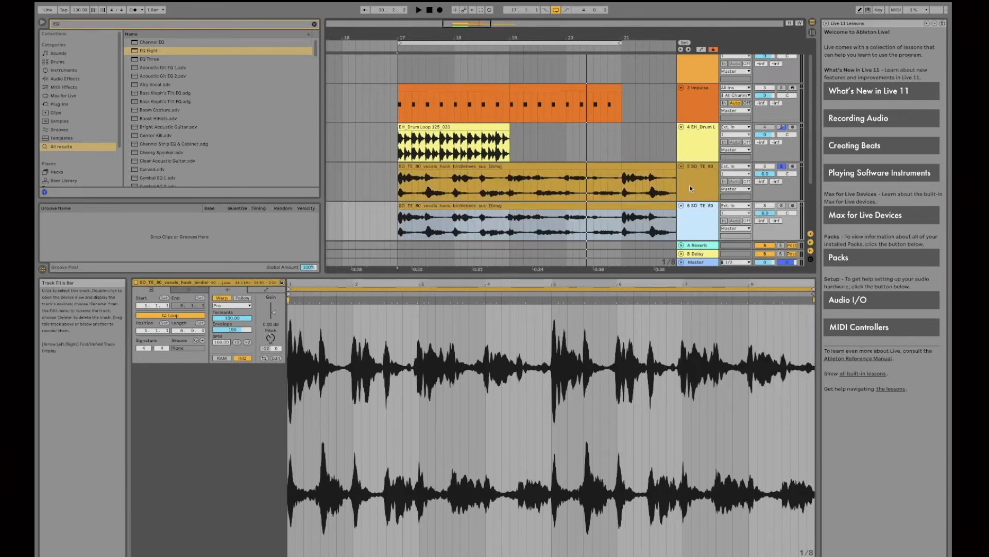
pyautogui.click(780, 205)
# Vary the duplicate vocal clip's Formants and Envelope during playback, layering it with the original vocal track.
pyautogui.press('space')
pyautogui.moveTo(232, 317); pyautogui.dragTo(229, 363)
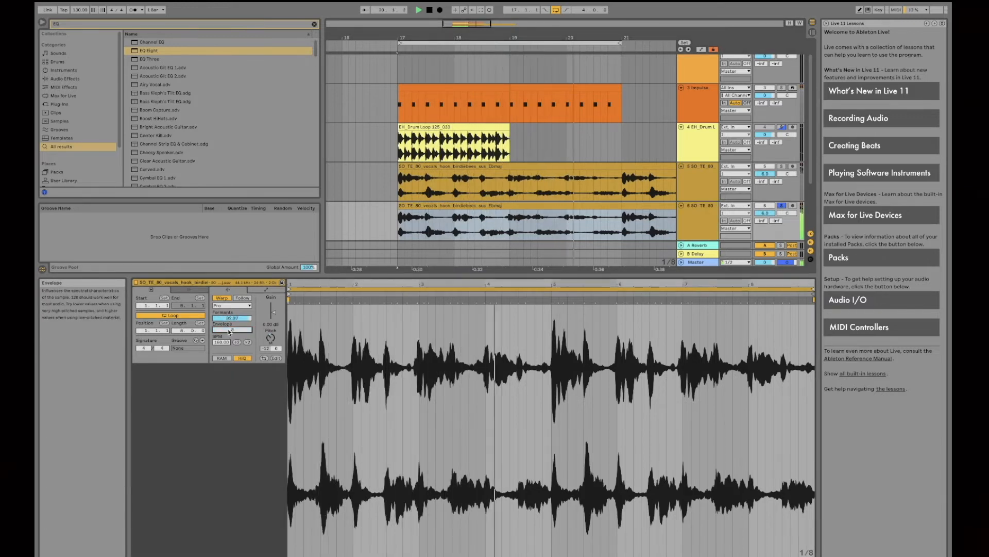
pyautogui.click(702, 177)
pyautogui.moveTo(232, 317); pyautogui.dragTo(231, 268)
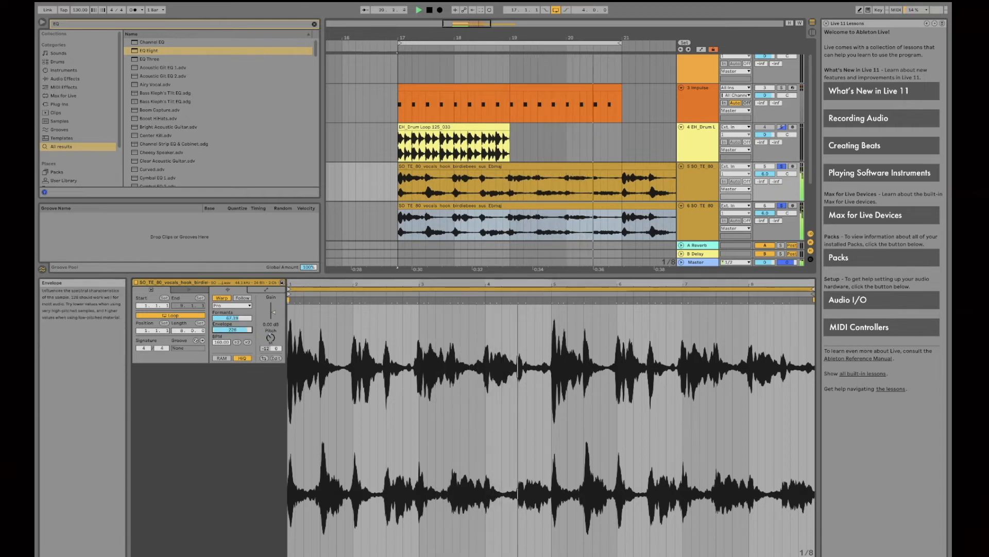
pyautogui.moveTo(232, 318); pyautogui.dragTo(232, 331)
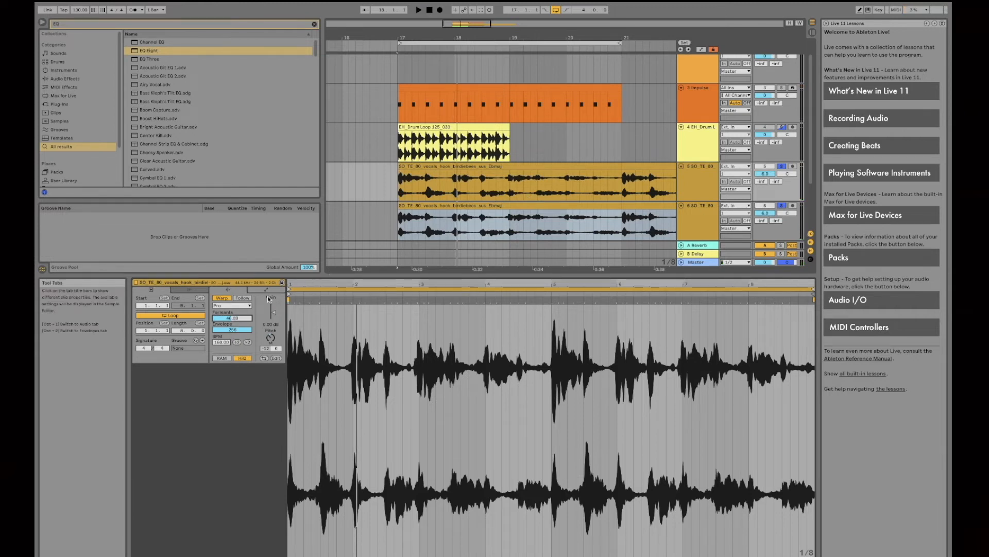
pyautogui.click(250, 306)
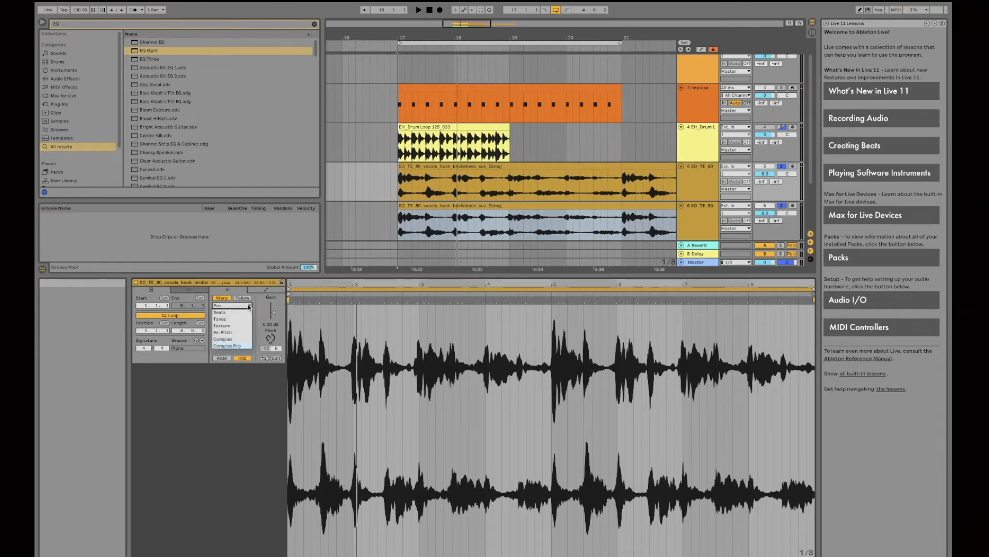
pyautogui.click(250, 306)
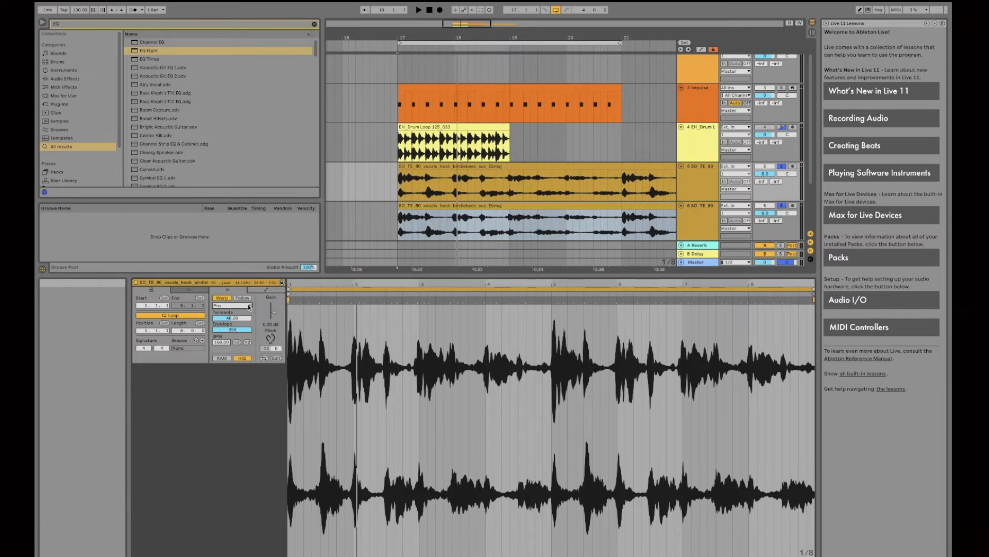
# Delete the duplicate vocal track and switch the original vocal clip's warp mode to Complex.
pyautogui.click(712, 212)
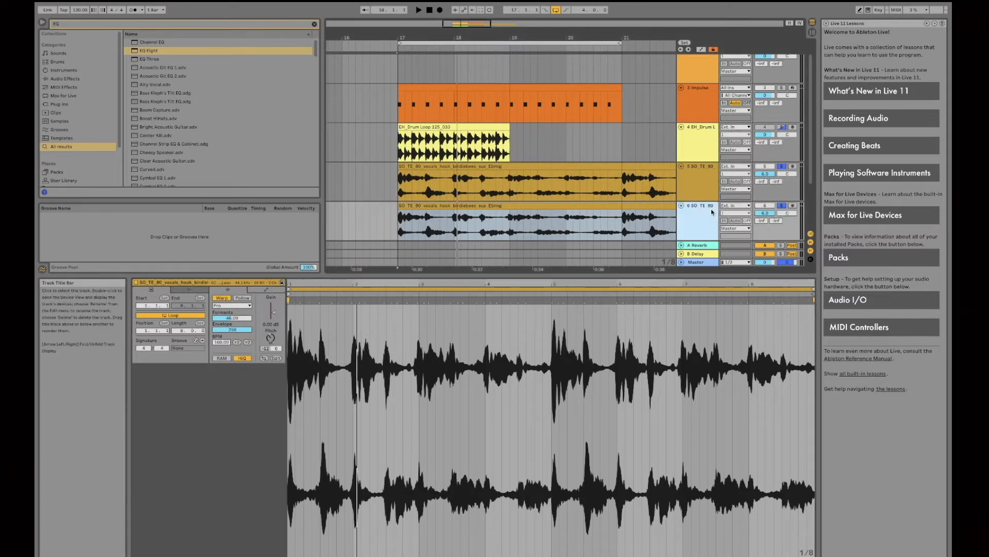
pyautogui.press('Delete')
pyautogui.click(707, 173)
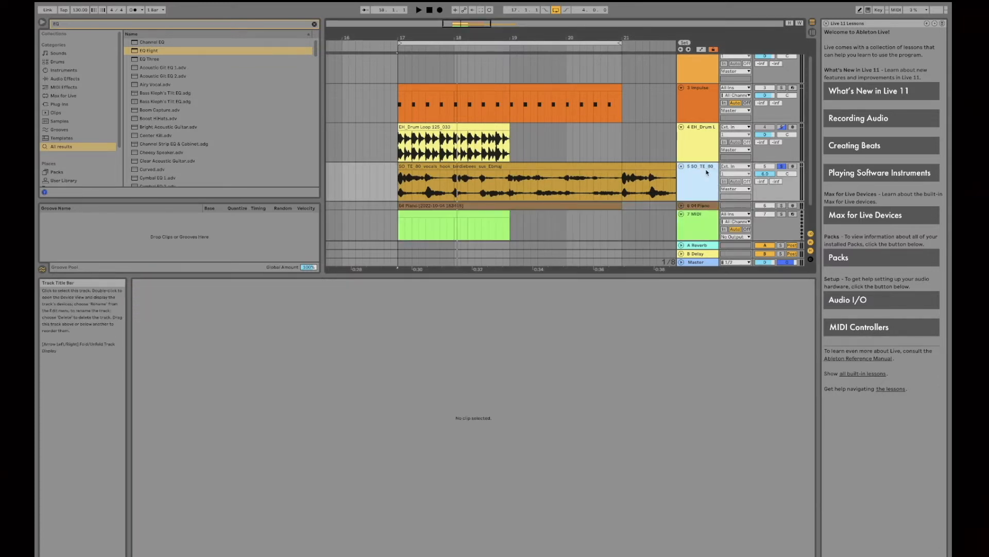
pyautogui.click(661, 174)
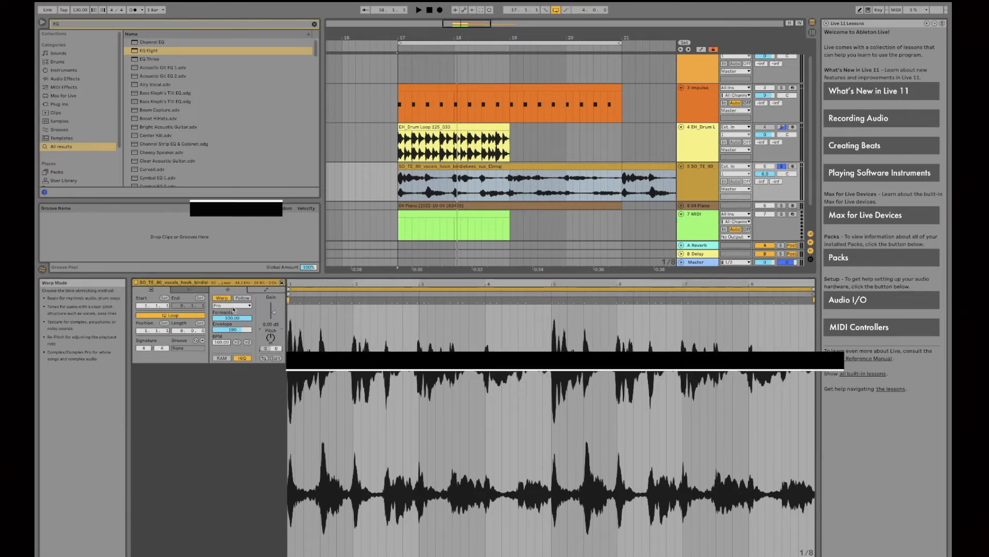
pyautogui.click(232, 305)
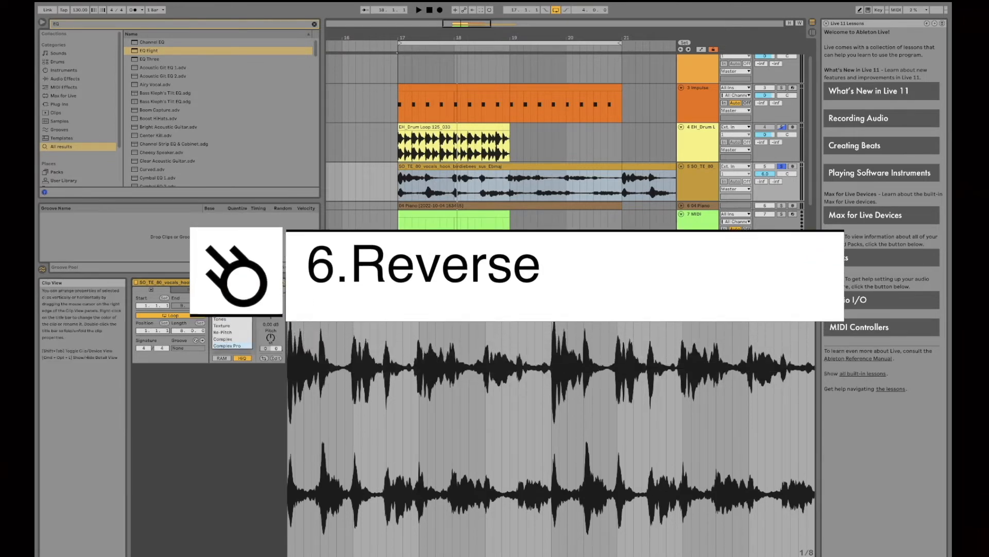
pyautogui.click(232, 345)
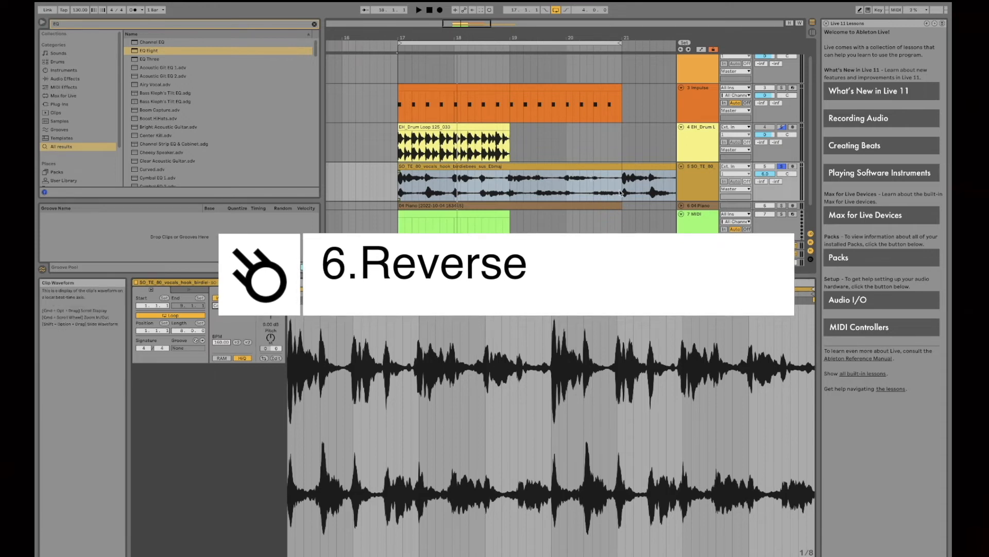
# Split the vocal clip at bar 21 and delete the part after the cut.
pyautogui.click(622, 192)
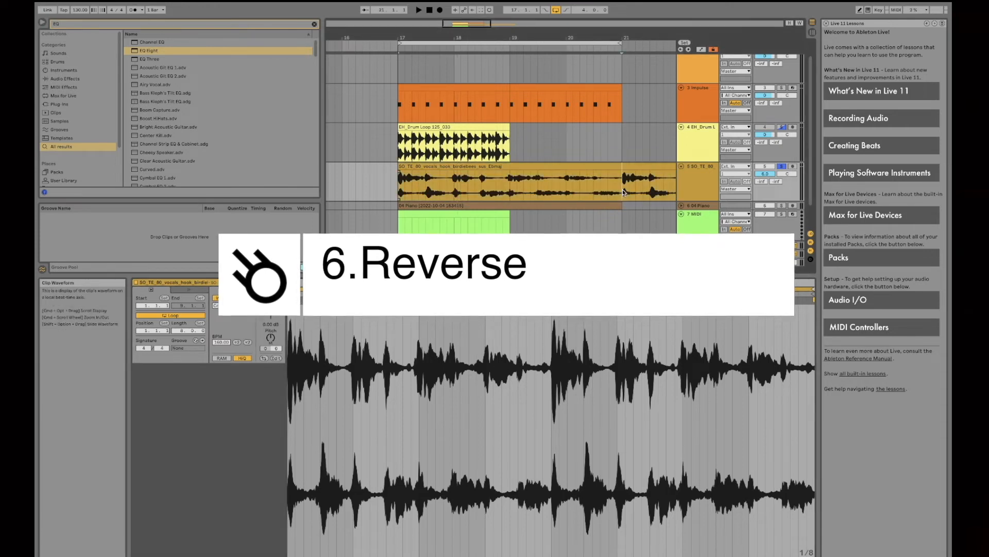
pyautogui.press('super+e')
pyautogui.click(636, 165)
pyautogui.press('Delete')
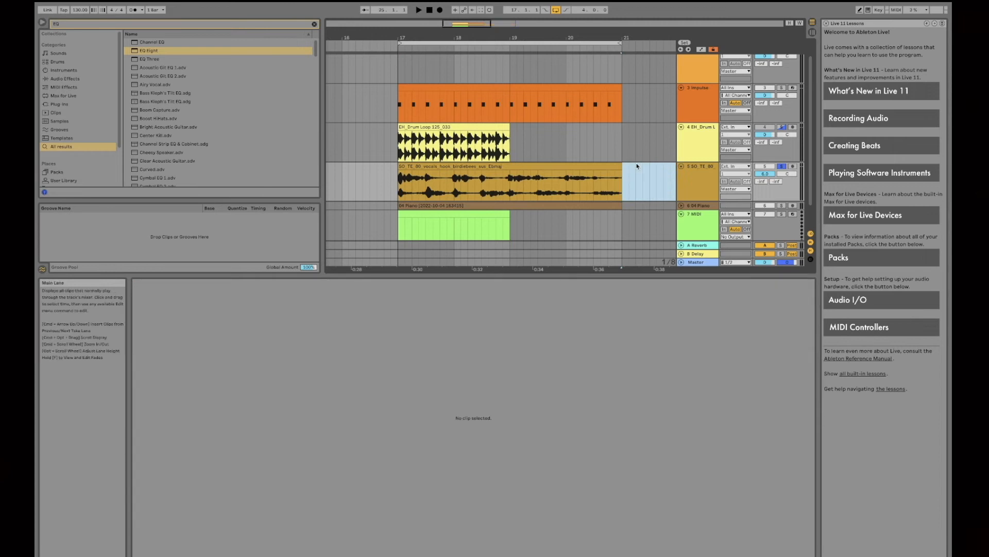
# Split the shortened vocal clip at bar 20 and play the audio around the cut.
pyautogui.rightClick(560, 172)
pyautogui.click(555, 167)
pyautogui.click(544, 165)
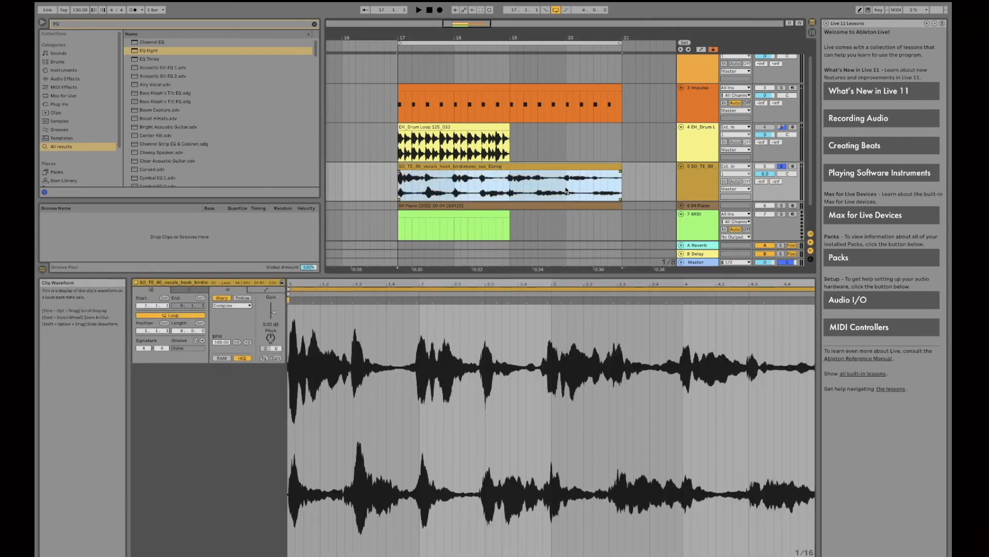
pyautogui.click(566, 189)
pyautogui.press('super+e')
pyautogui.click(553, 183)
pyautogui.press('space')
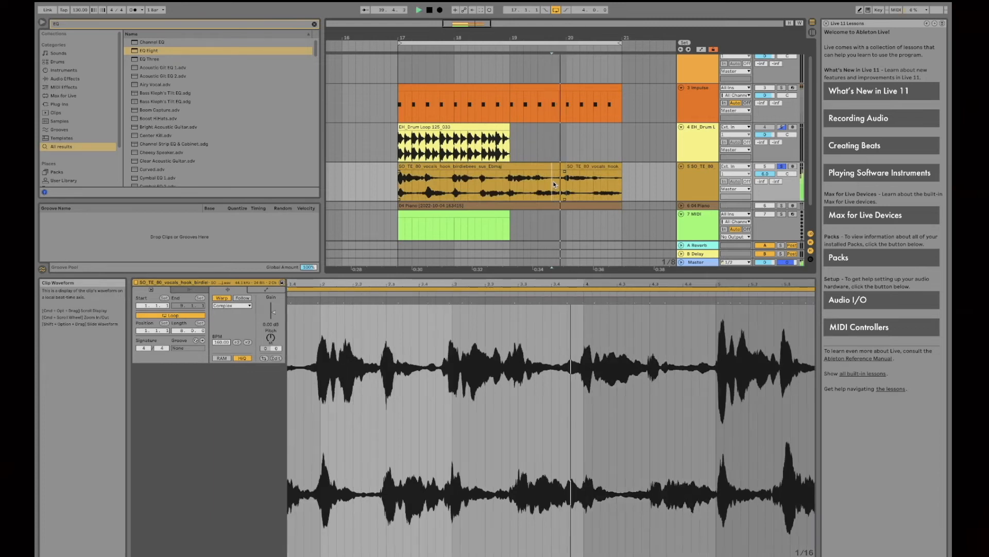
# Split the vocal's final section halfway through bar 20 and reverse the last piece.
pyautogui.click(592, 183)
pyautogui.press('super+e')
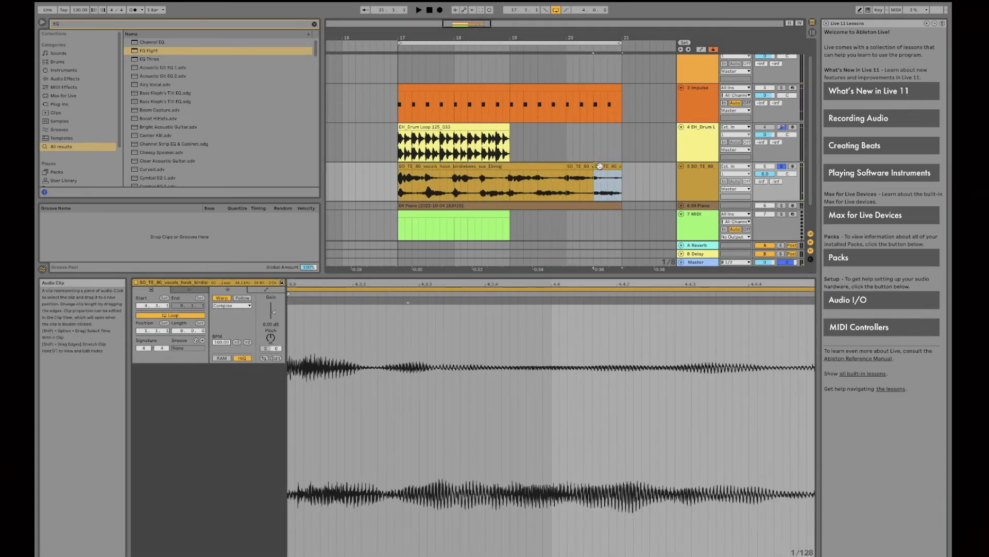
pyautogui.click(604, 168)
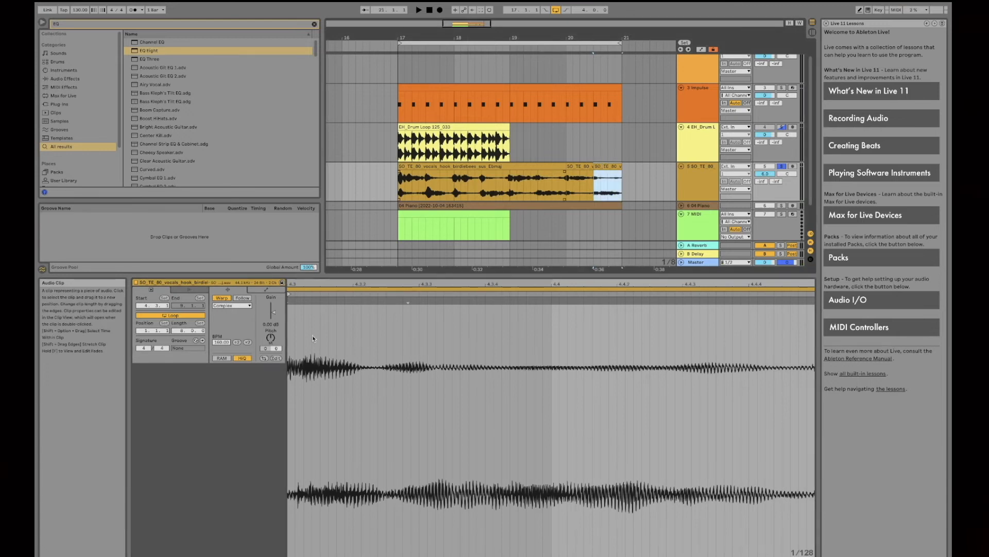
pyautogui.click(264, 358)
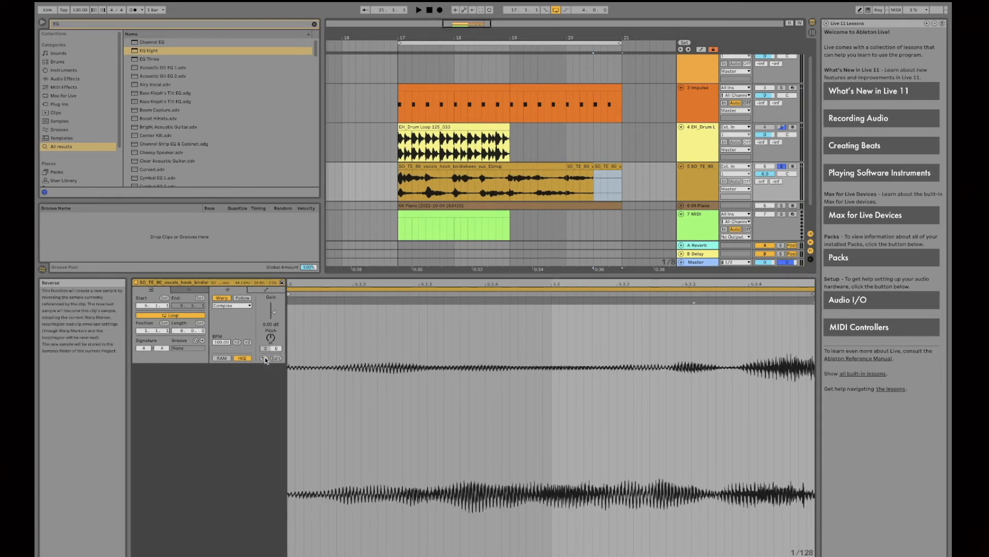
# Try reversing the long first section of the vocal, and return it to its original direction.
pyautogui.click(591, 187)
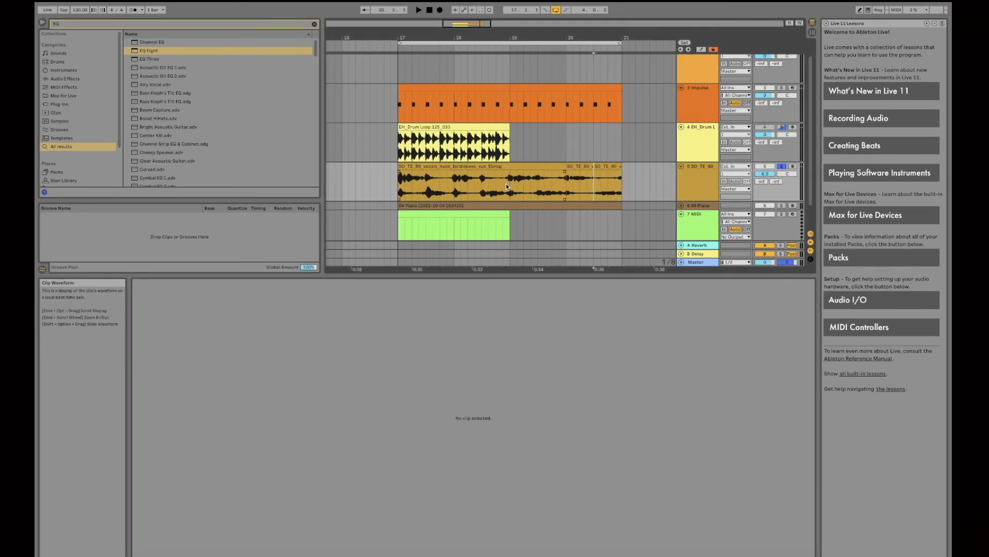
pyautogui.click(497, 168)
pyautogui.click(264, 358)
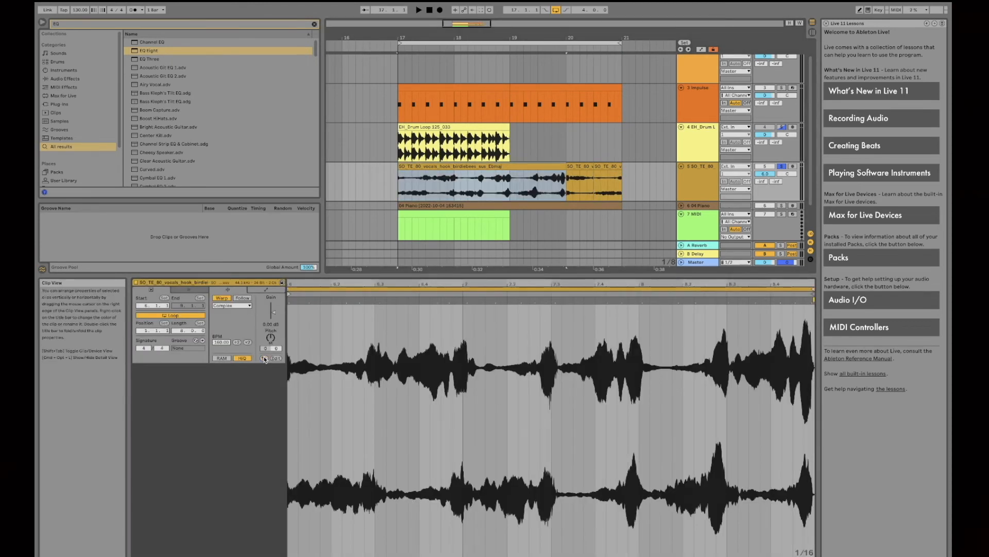
pyautogui.click(263, 358)
# Play the vocal track through its reversed ending and select the last piece.
pyautogui.press('space')
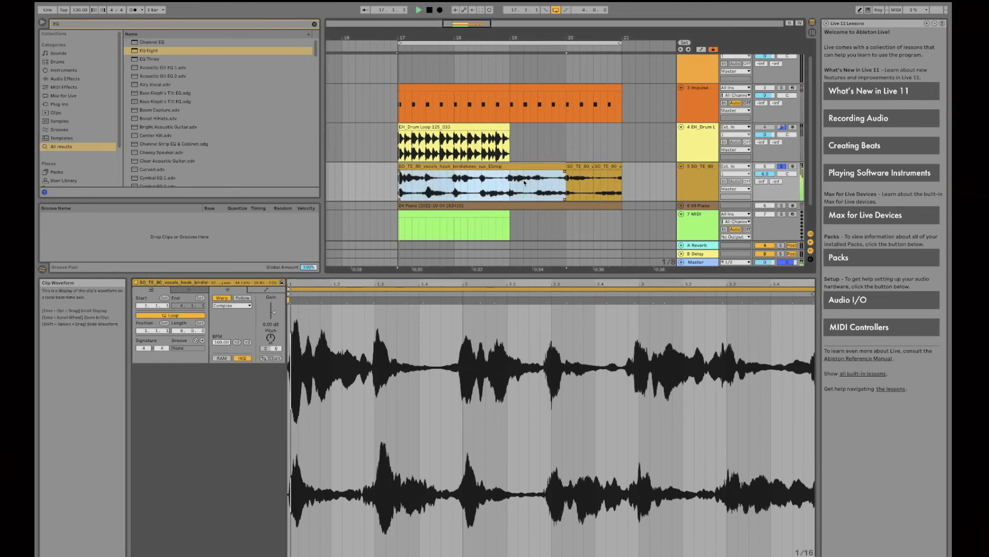
pyautogui.click(551, 180)
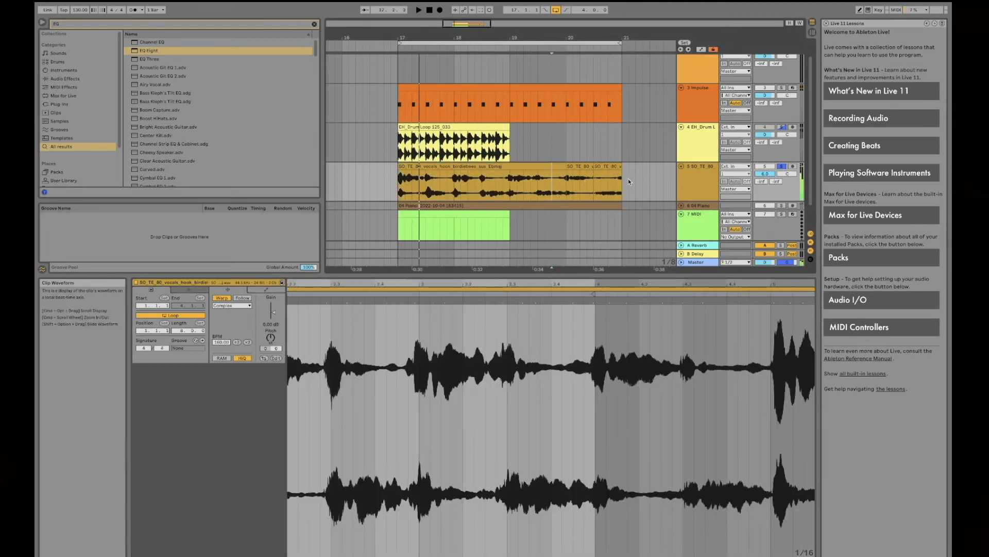
pyautogui.click(604, 166)
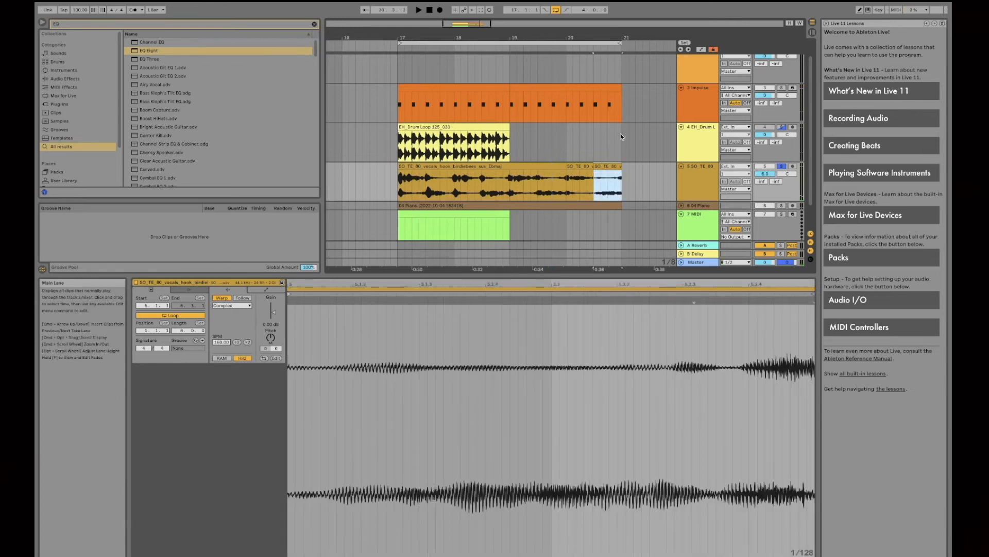
# Try reversing the drum loop clip, and return it to its original direction.
pyautogui.scroll(-2, 541, 142)
pyautogui.click(482, 102)
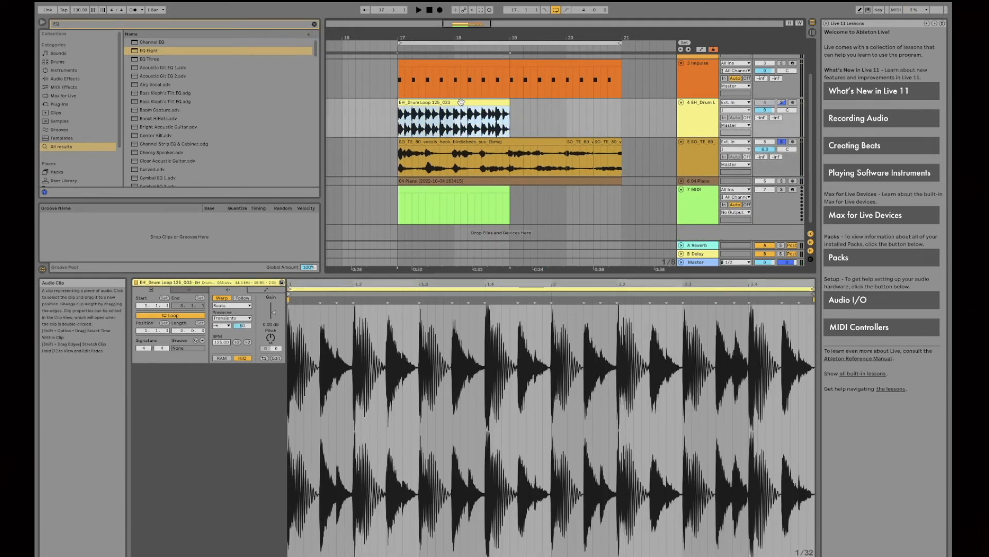
pyautogui.click(264, 360)
pyautogui.click(264, 359)
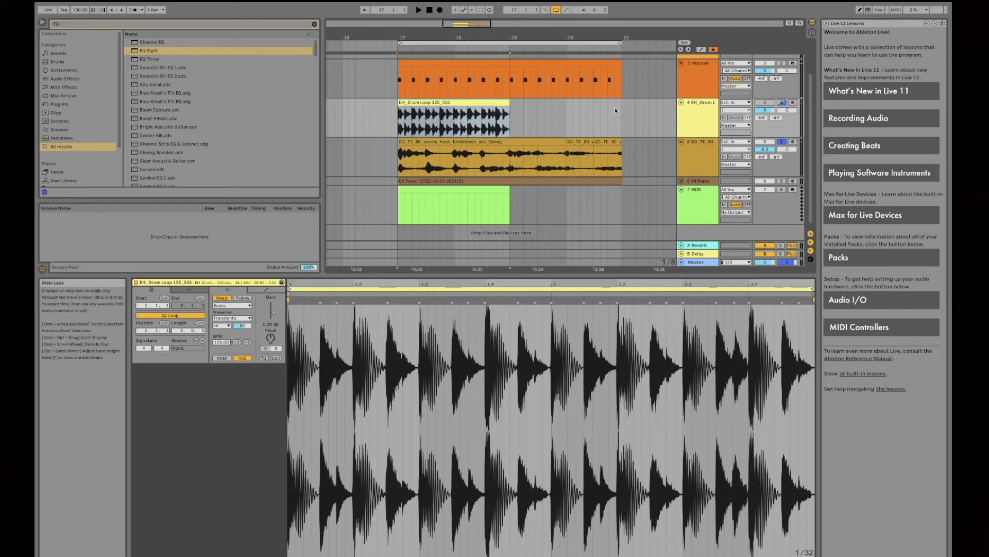
# Insert an audio track below the Impulse track and search the browser for "kick".
pyautogui.rightClick(689, 82)
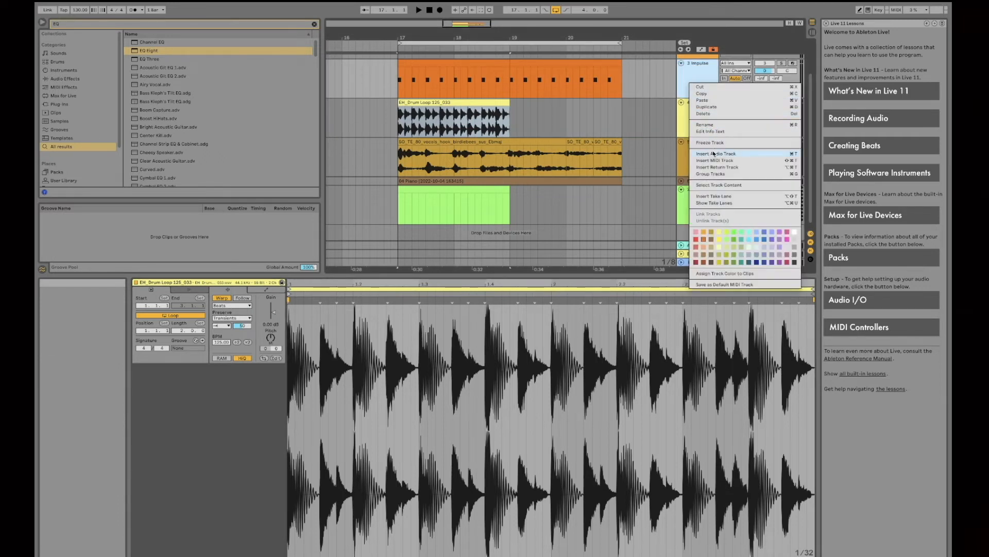
pyautogui.click(714, 153)
pyautogui.click(100, 26)
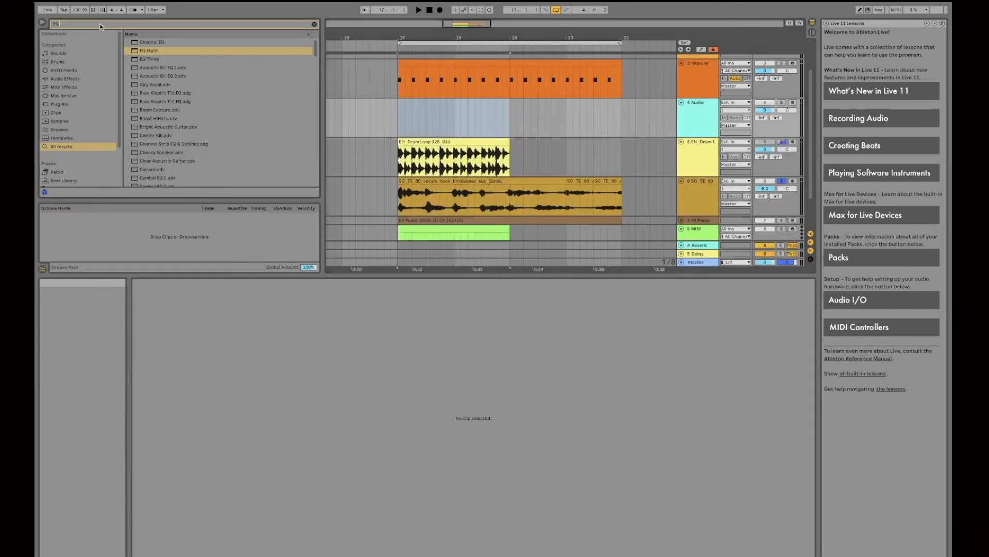
pyautogui.write('kick')
# Audition kick samples from the search results to find a suitable single hit.
pyautogui.click(190, 111)
pyautogui.scroll(-15, 190, 110)
pyautogui.click(190, 110)
pyautogui.click(190, 170)
pyautogui.scroll(-10, 190, 170)
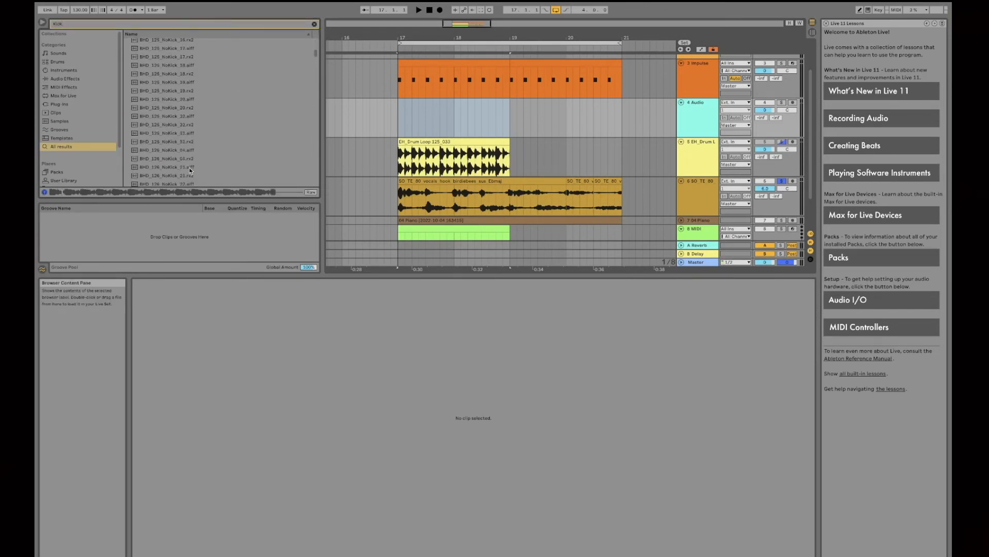
pyautogui.click(184, 147)
pyautogui.click(185, 163)
pyautogui.scroll(-5, 185, 164)
pyautogui.scroll(-5, 185, 164)
pyautogui.click(185, 152)
pyautogui.scroll(-5, 185, 155)
pyautogui.click(185, 159)
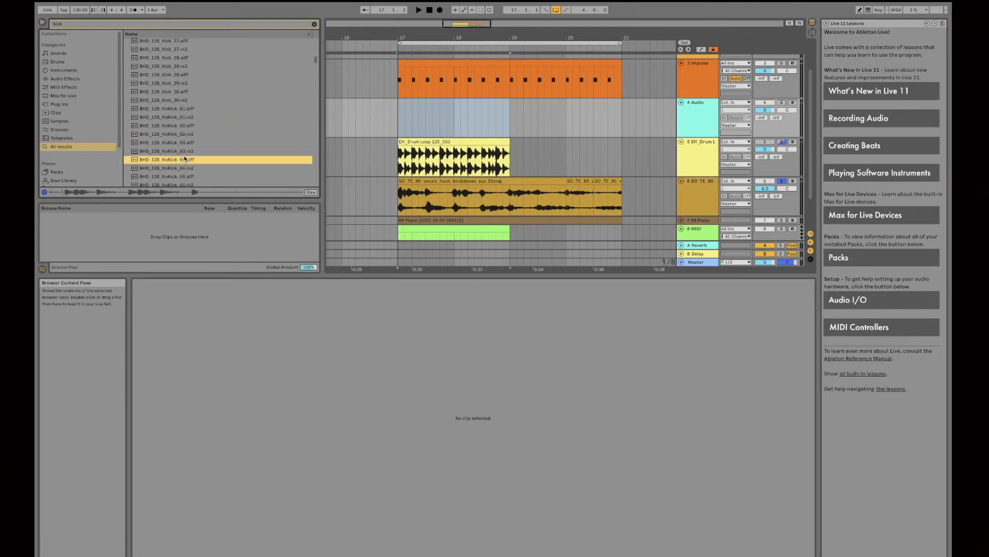
pyautogui.scroll(-10, 223, 136)
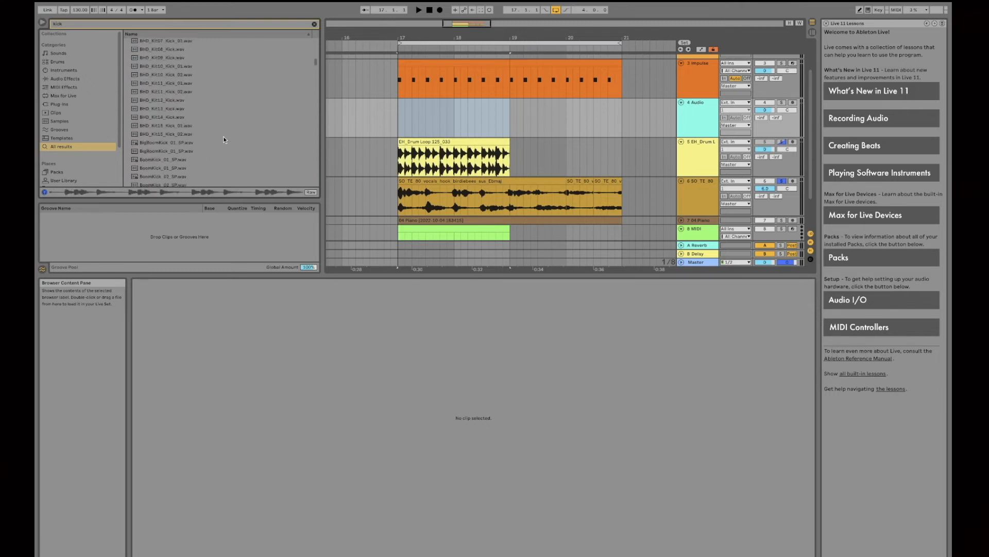
# Place the sample BHD_Kit11_Kick_01.wav on the new audio track shortly before bar 17.
pyautogui.click(197, 118)
pyautogui.moveTo(201, 119); pyautogui.dragTo(391, 120)
pyautogui.moveTo(389, 41); pyautogui.dragTo(433, 111)
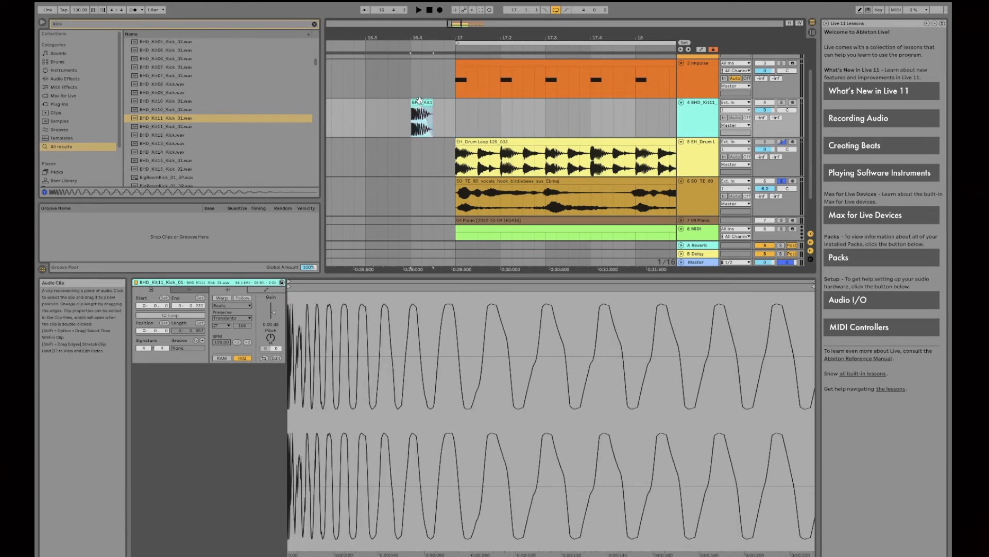
# Reverse the kick clip and move it so that it ends exactly at bar 17.
pyautogui.click(264, 358)
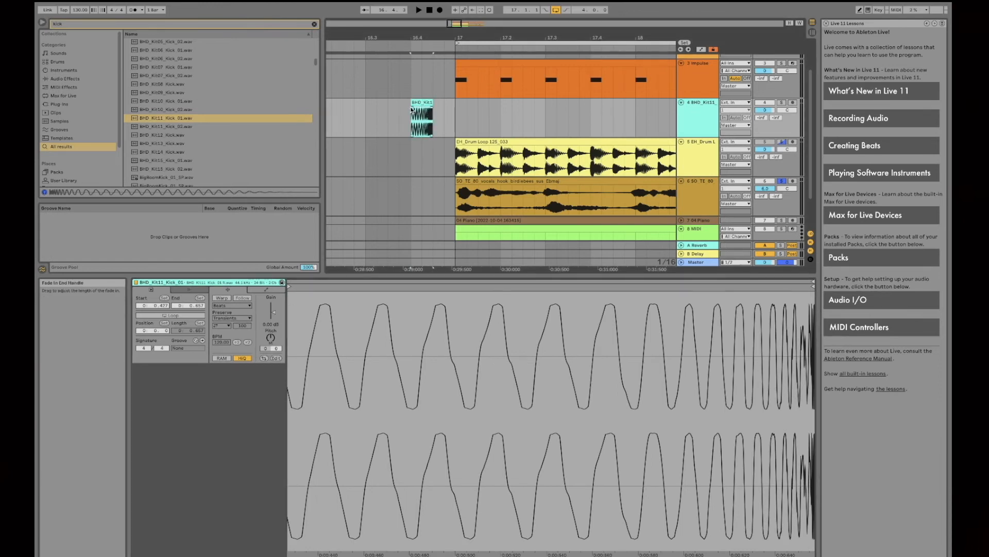
pyautogui.moveTo(427, 110); pyautogui.dragTo(449, 110)
# Turn off solo on the vocal track and play the transition into bar 17.
pyautogui.click(766, 123)
pyautogui.click(782, 143)
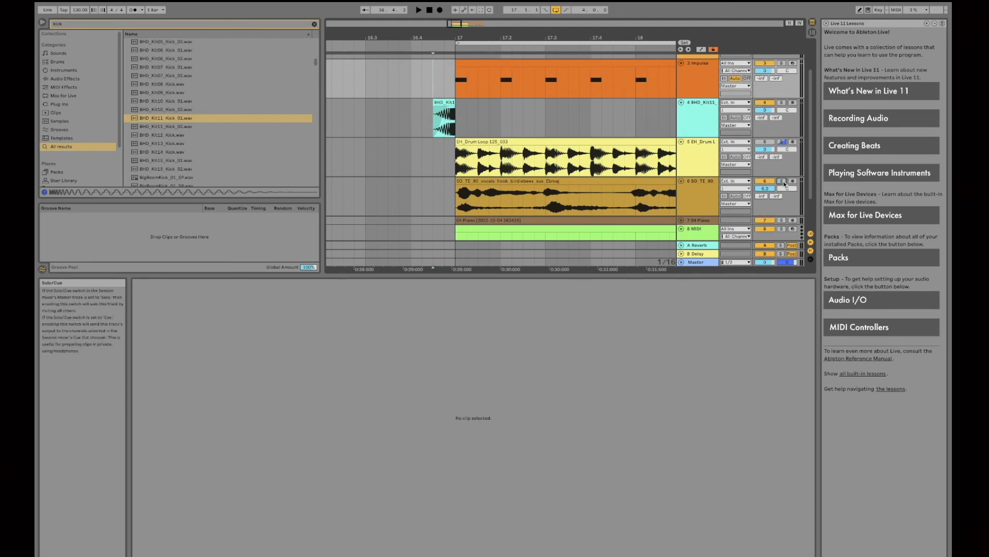
pyautogui.click(704, 151)
pyautogui.press('space')
pyautogui.press('space')
# Turn off solo on the drum loop track and play the full arrangement with the reversed kick.
pyautogui.rightClick(781, 141)
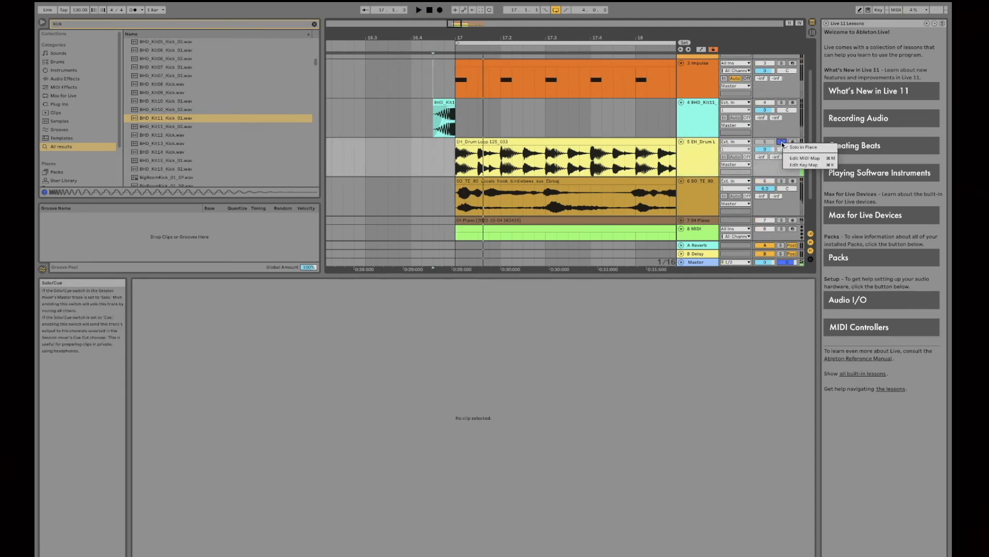
pyautogui.click(775, 142)
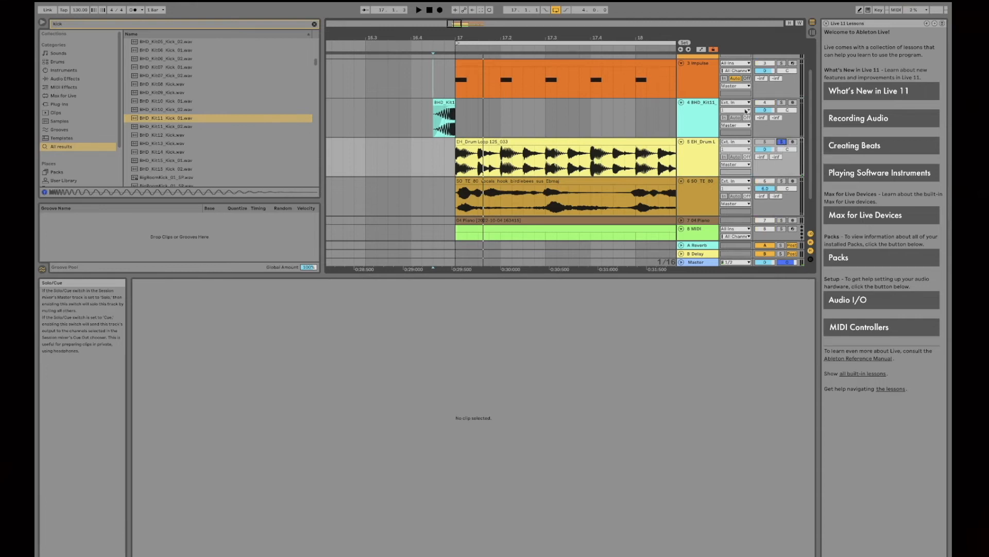
pyautogui.scroll(2, 613, 133)
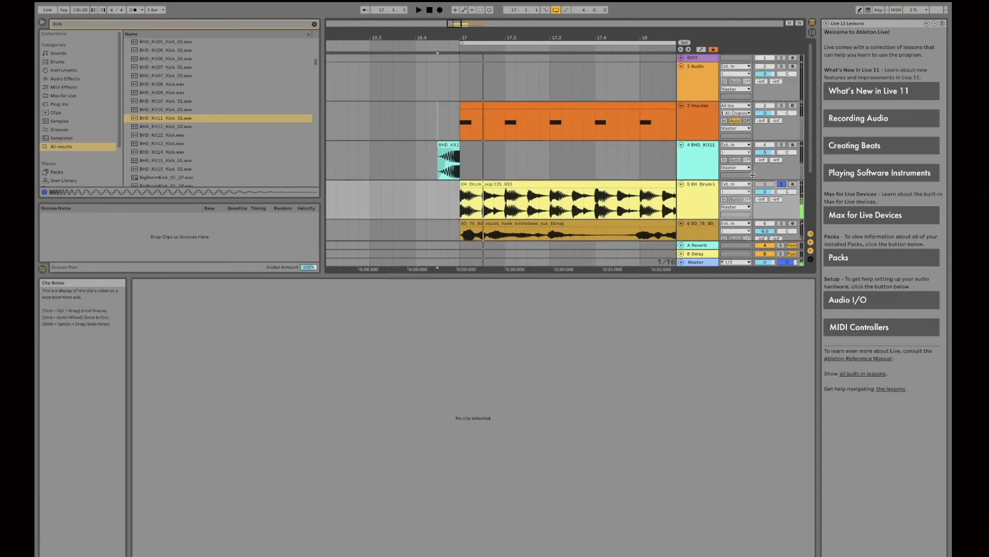
pyautogui.rightClick(781, 185)
pyautogui.click(781, 185)
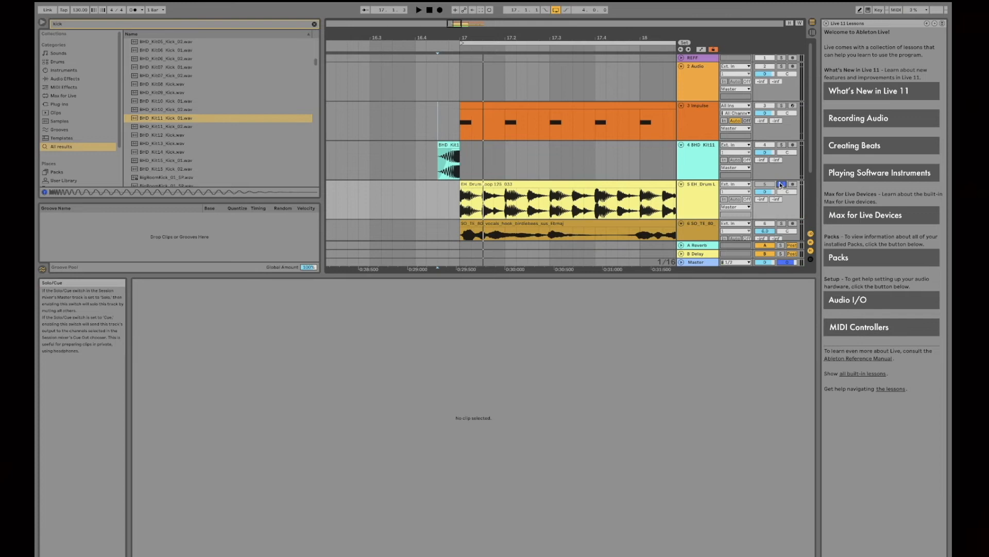
pyautogui.press('space')
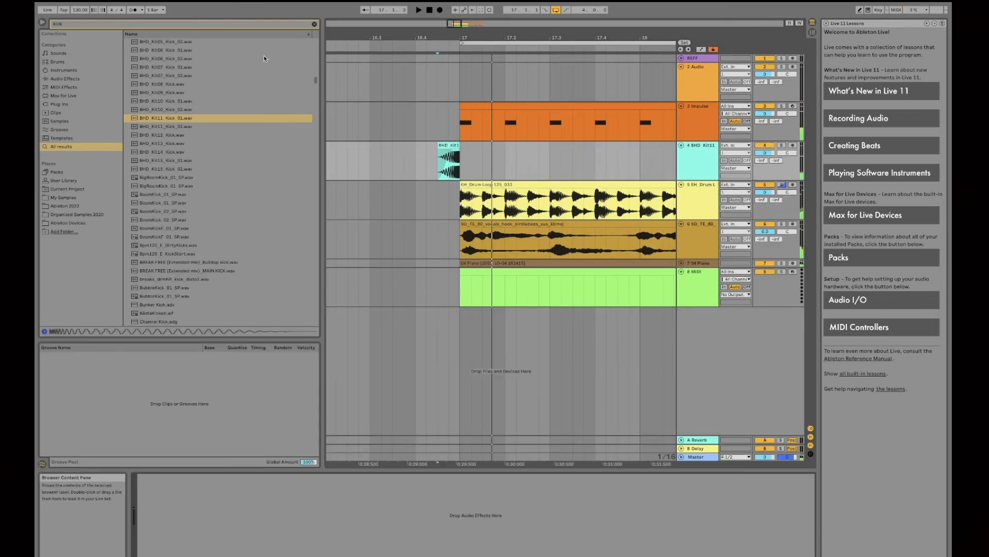
# Add EQ Eight to the reversed kick track, low-pass it at about 215 Hz and play the result.
pyautogui.click(143, 24)
pyautogui.write('EQ')
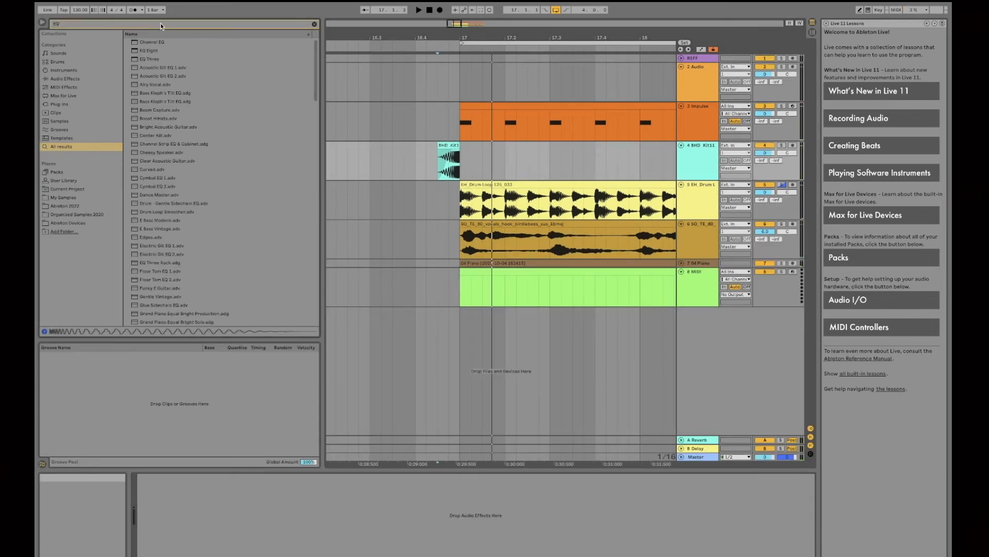
pyautogui.doubleClick(182, 51)
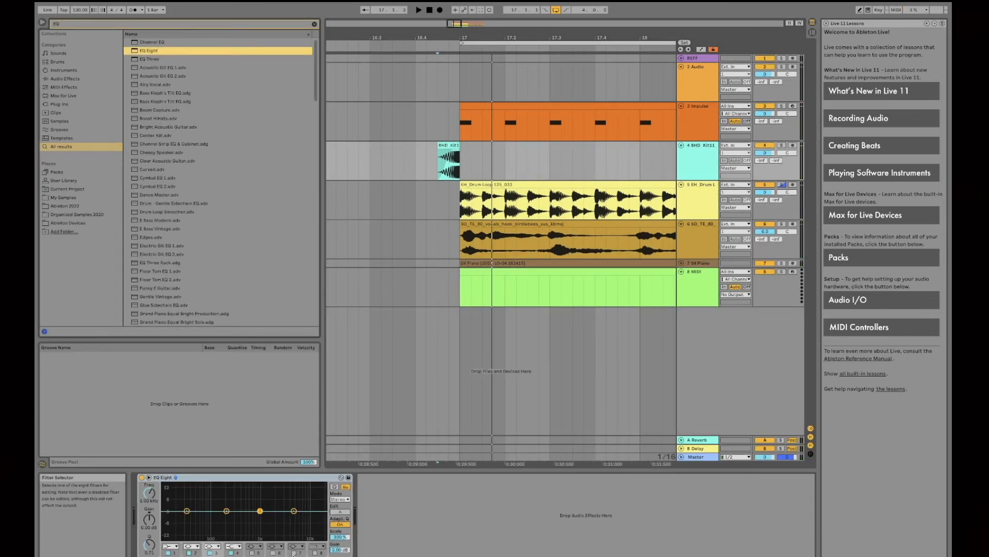
pyautogui.click(315, 553)
pyautogui.moveTo(320, 517); pyautogui.dragTo(228, 517)
pyautogui.press('space')
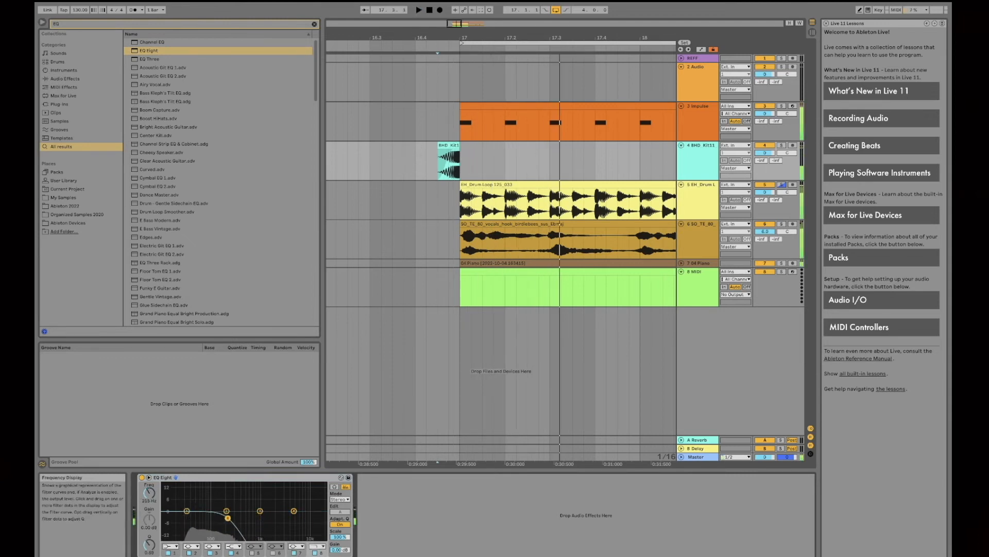
# Set the loop to bars 17 through 19, then unfold and solo the piano track and play it.
pyautogui.moveTo(643, 38); pyautogui.dragTo(524, 18)
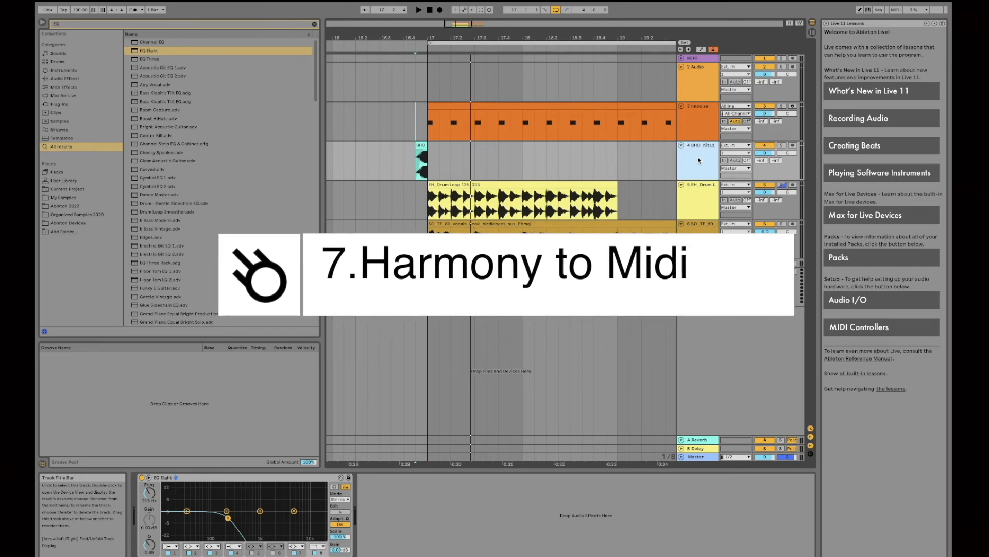
pyautogui.moveTo(670, 44); pyautogui.dragTo(619, 45)
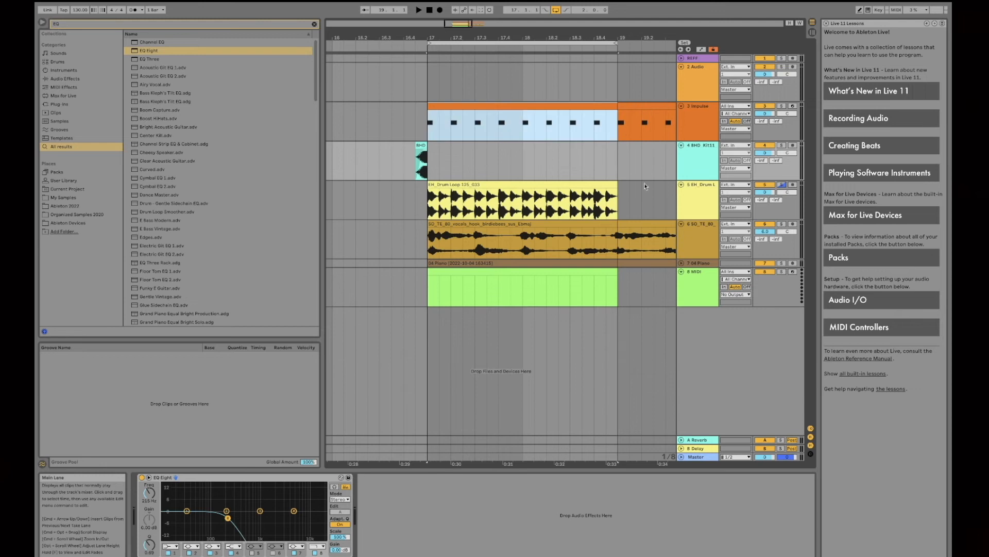
pyautogui.click(681, 263)
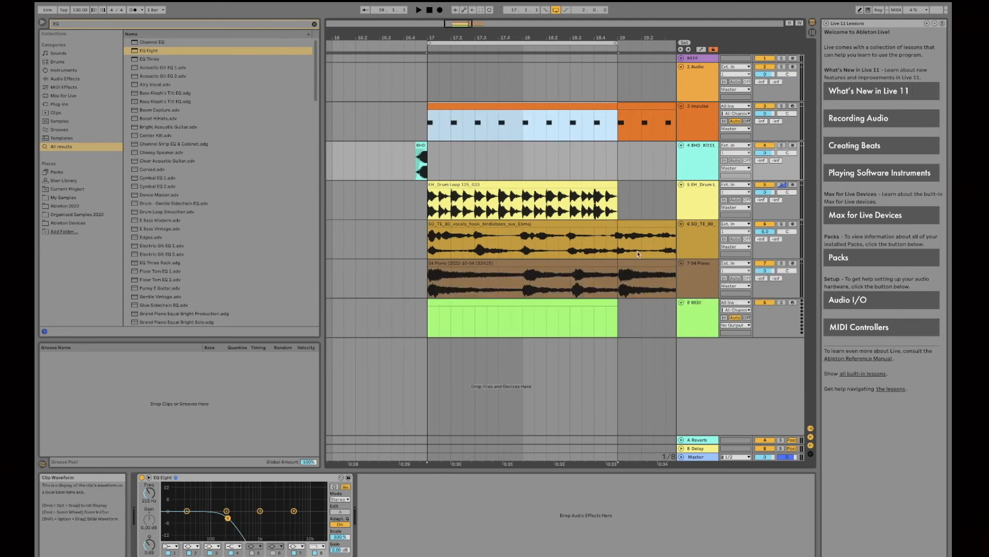
pyautogui.click(782, 264)
pyautogui.press('space')
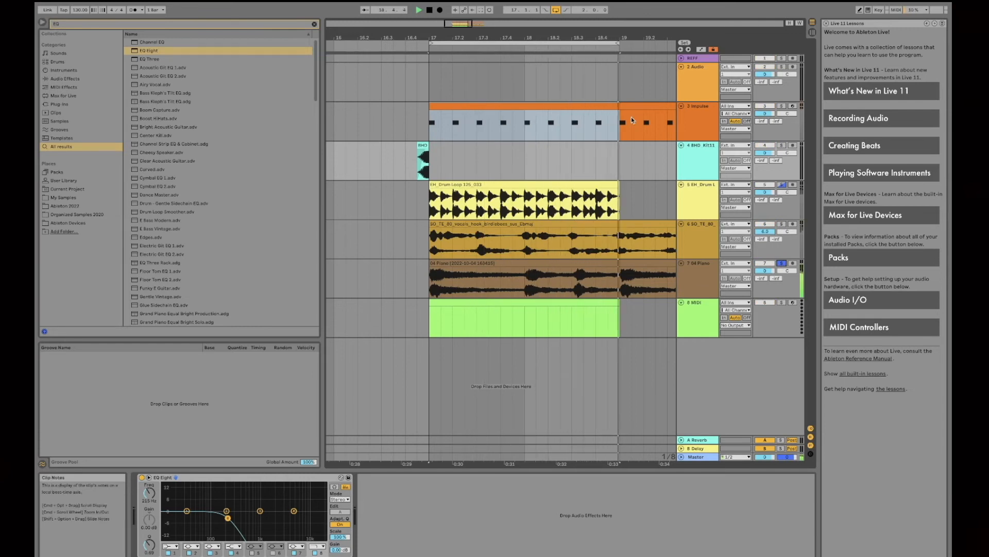
pyautogui.press('space')
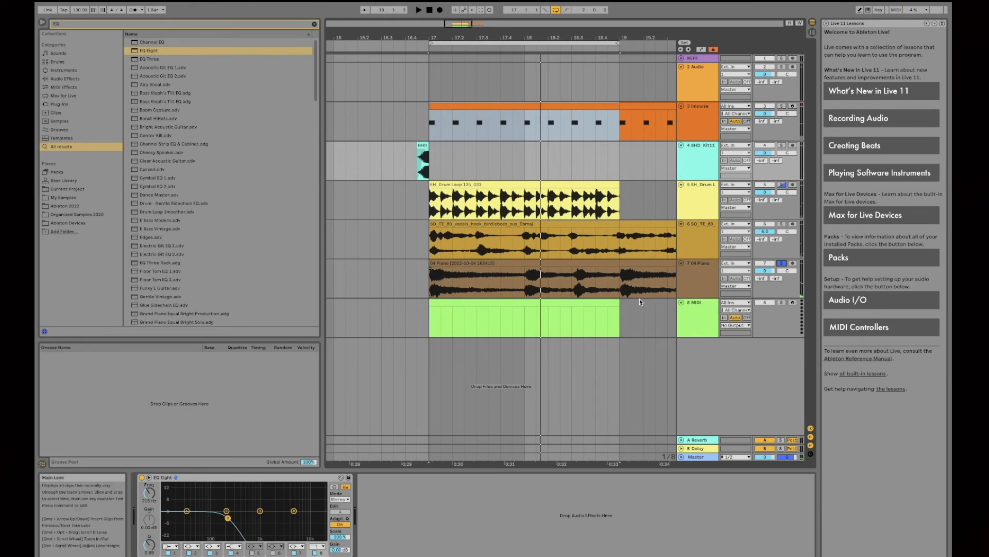
# Split the piano clip at bar 19 and delete the empty MIDI track below the piano track.
pyautogui.click(620, 288)
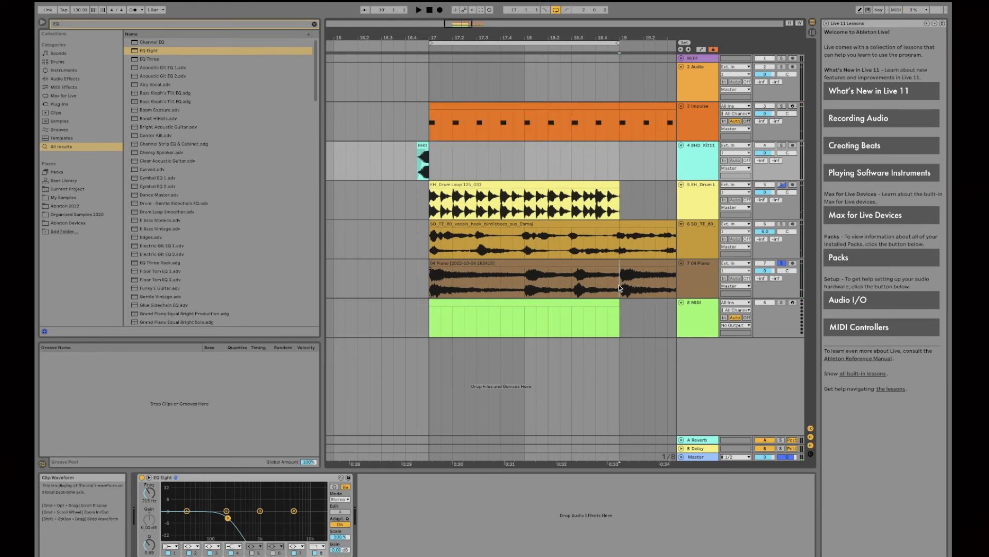
pyautogui.click(595, 262)
pyautogui.click(698, 304)
pyautogui.press('Delete')
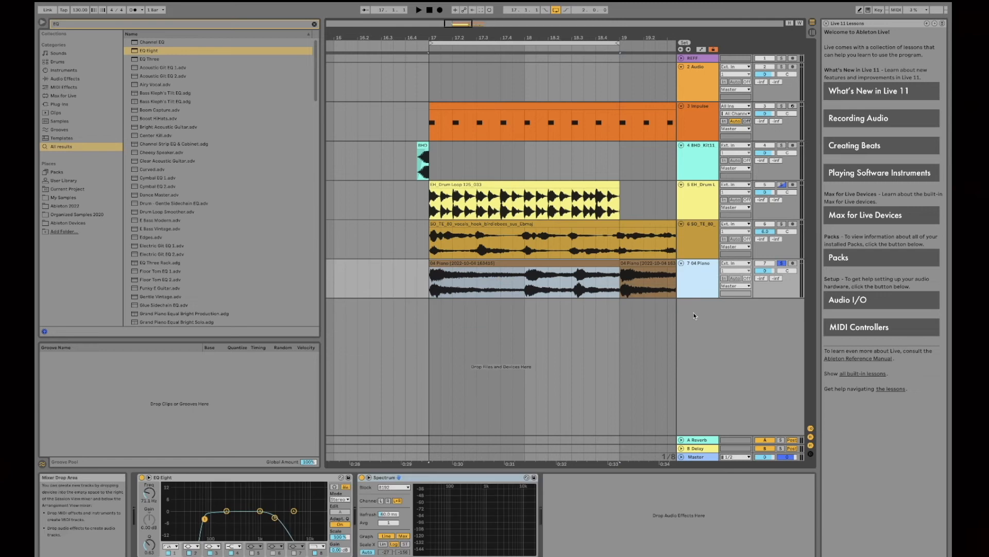
# Convert the harmony of the piano clip between bars 17 and 19 to a new MIDI track.
pyautogui.click(542, 260)
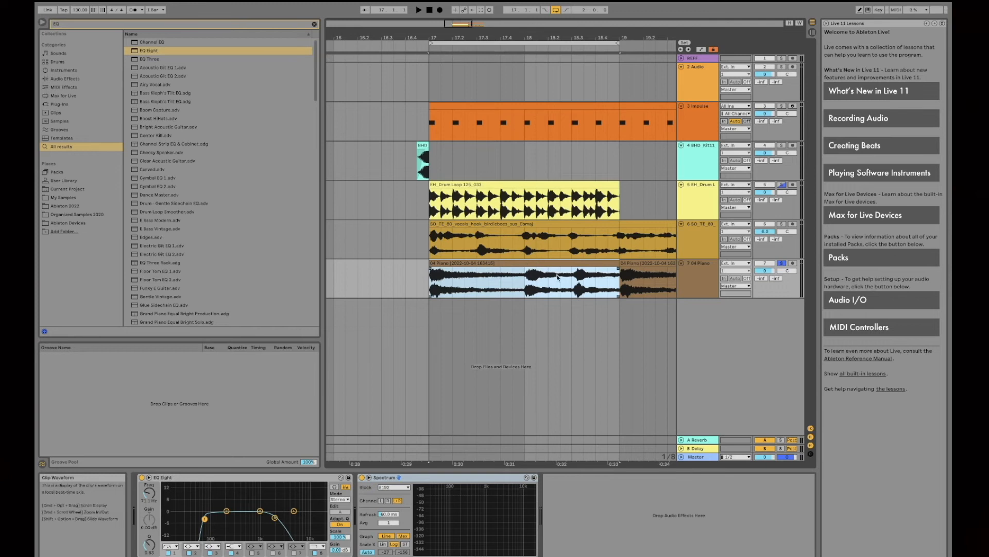
pyautogui.rightClick(522, 263)
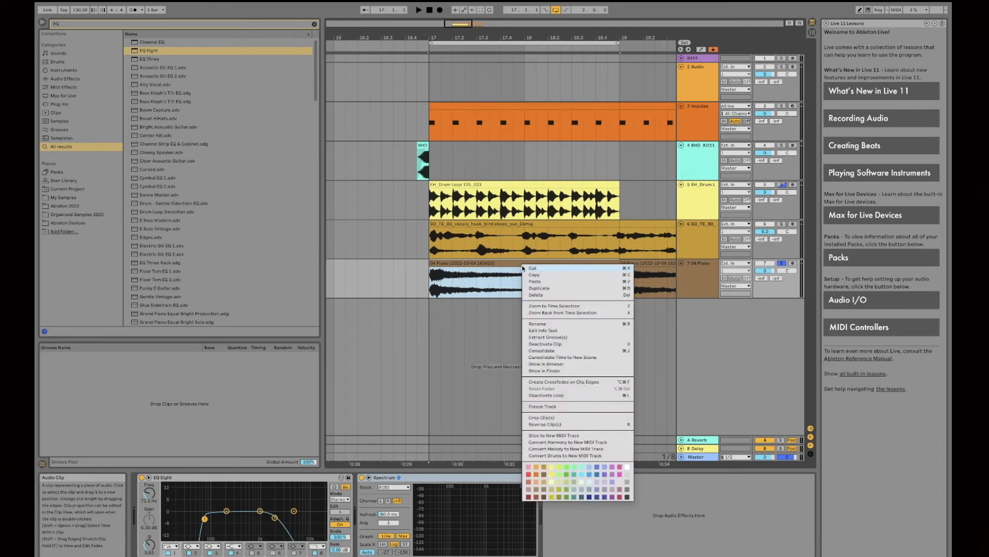
pyautogui.click(568, 442)
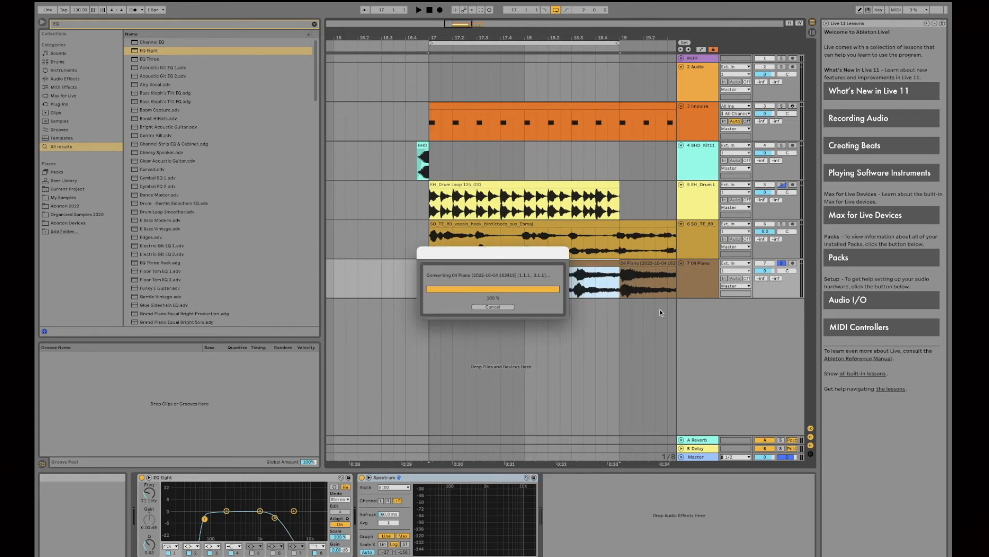
pyautogui.click(681, 303)
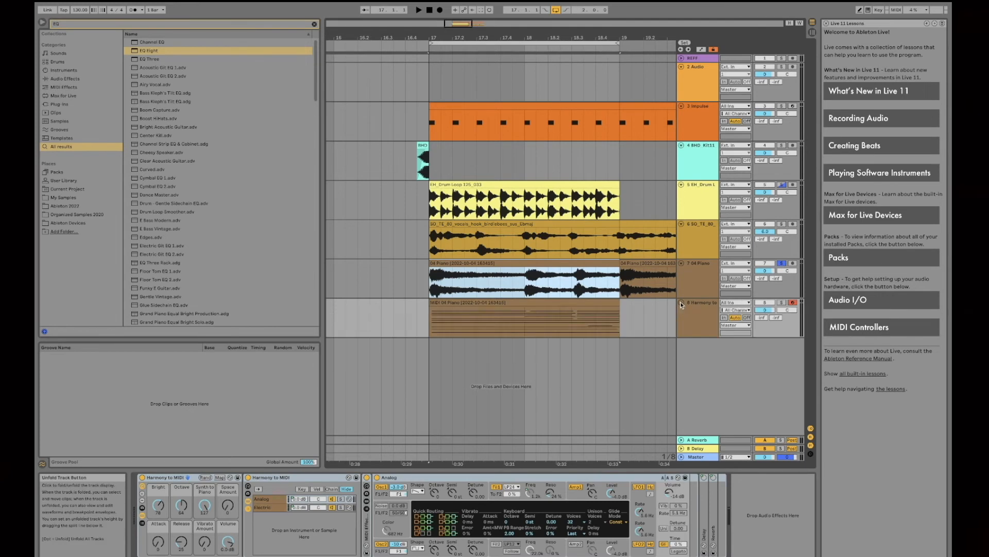
# Switch solo from the piano track to the new harmony MIDI track and play the converted notes.
pyautogui.rightClick(782, 263)
pyautogui.click(689, 277)
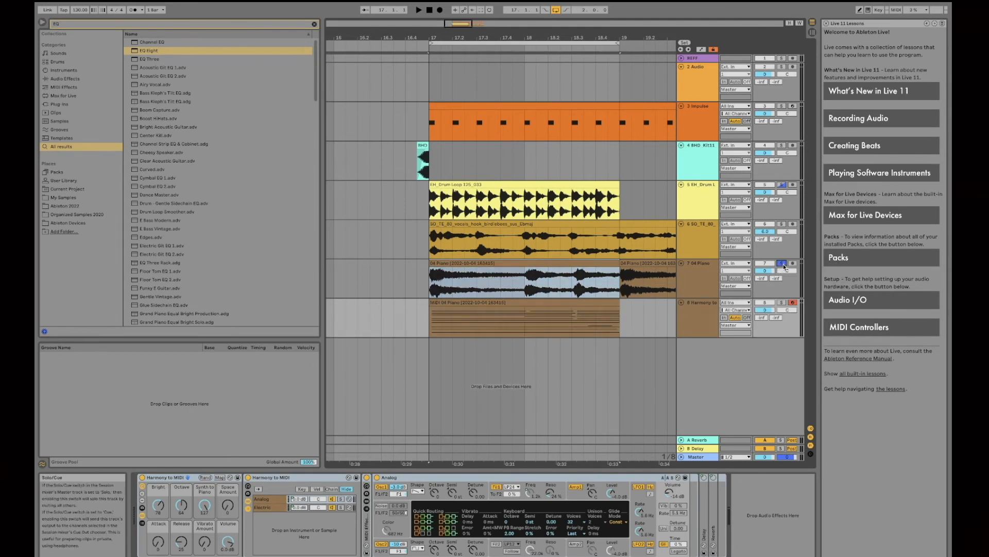
pyautogui.rightClick(782, 265)
pyautogui.click(780, 266)
pyautogui.click(781, 264)
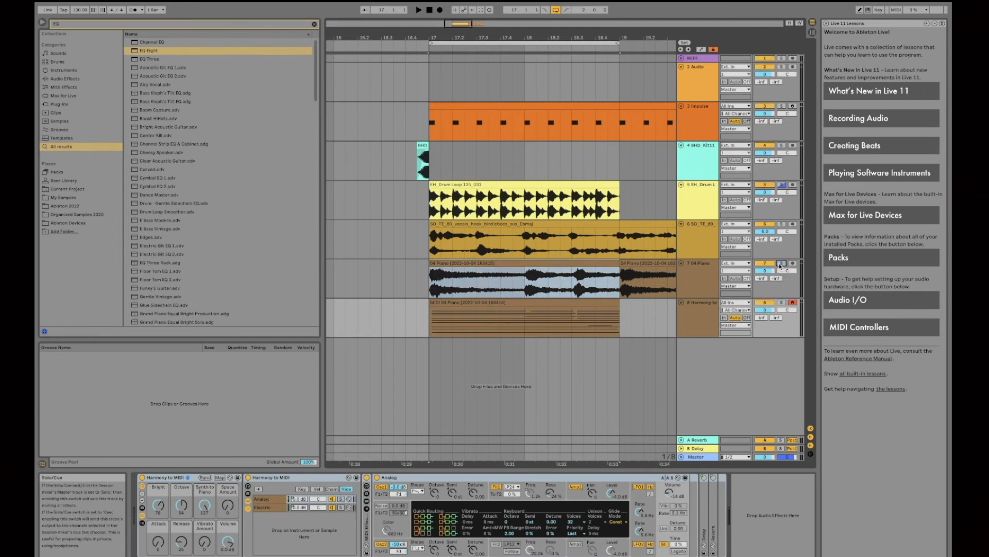
pyautogui.click(782, 305)
pyautogui.click(691, 320)
pyautogui.press('space')
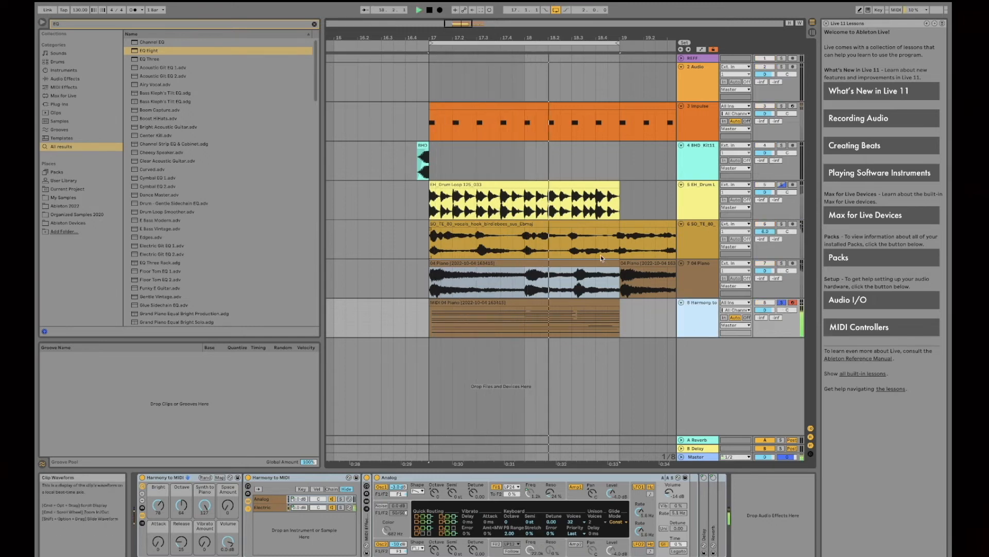
pyautogui.press('space')
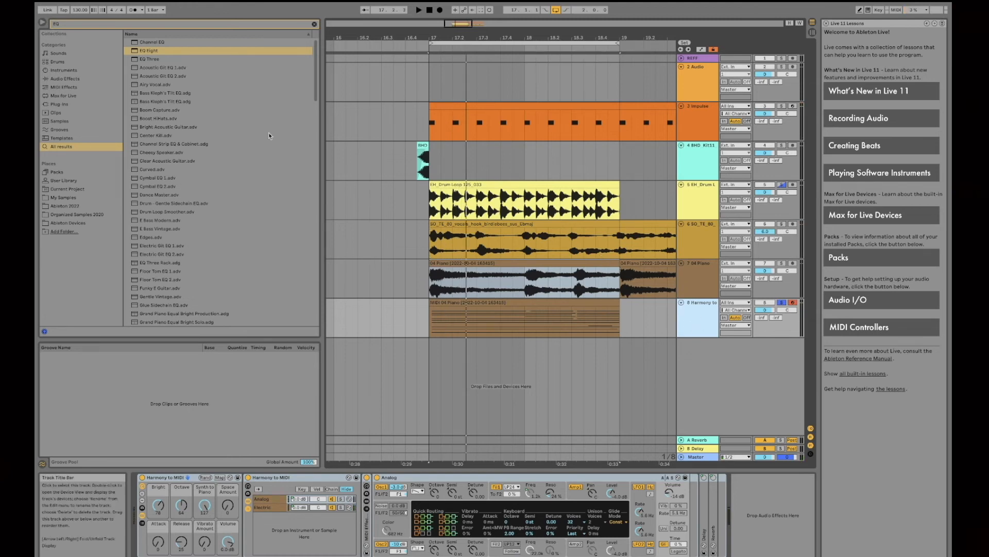
# Replace the harmony MIDI track's default instrument with Serum, play the chords through it and close the plug-in window.
pyautogui.click(90, 24)
pyautogui.write('serum')
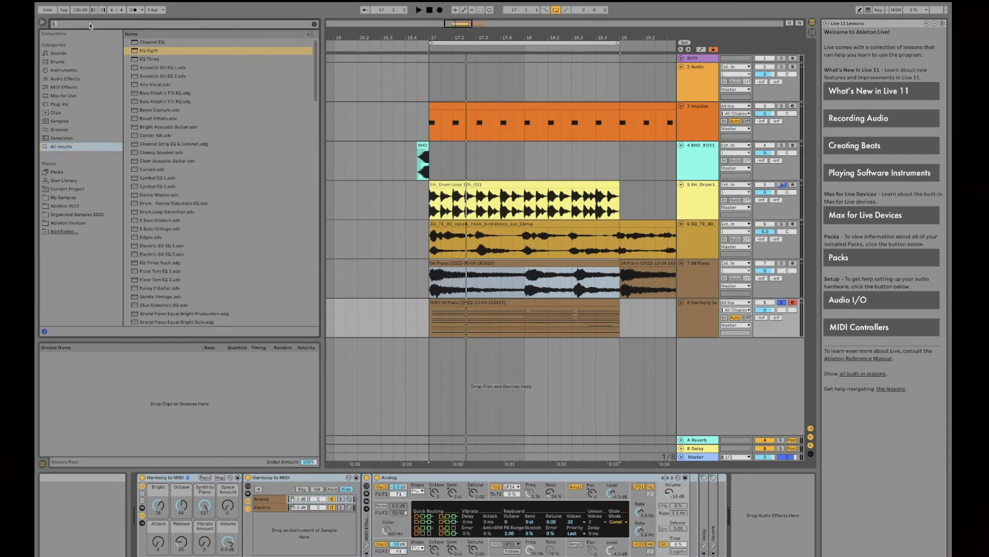
pyautogui.click(149, 84)
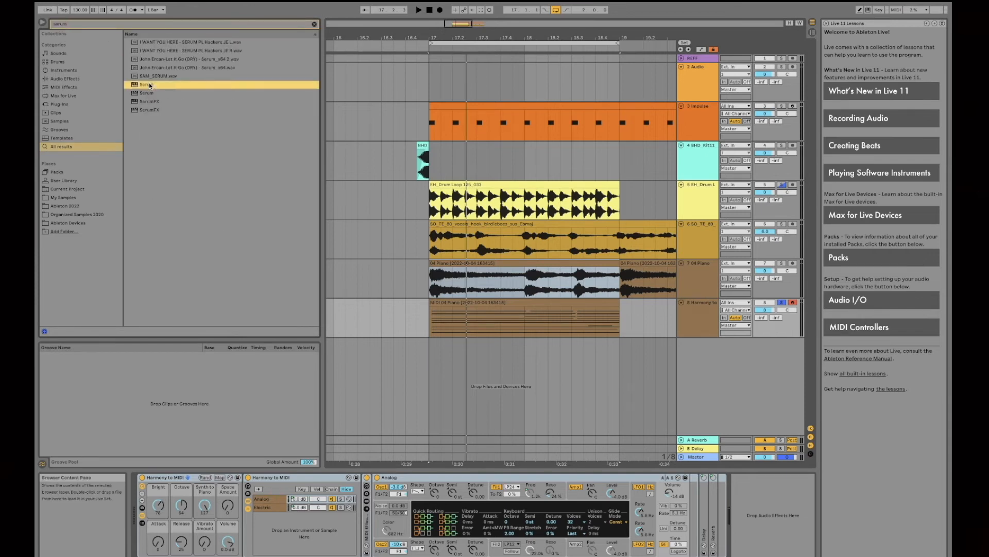
pyautogui.doubleClick(150, 84)
pyautogui.press('space')
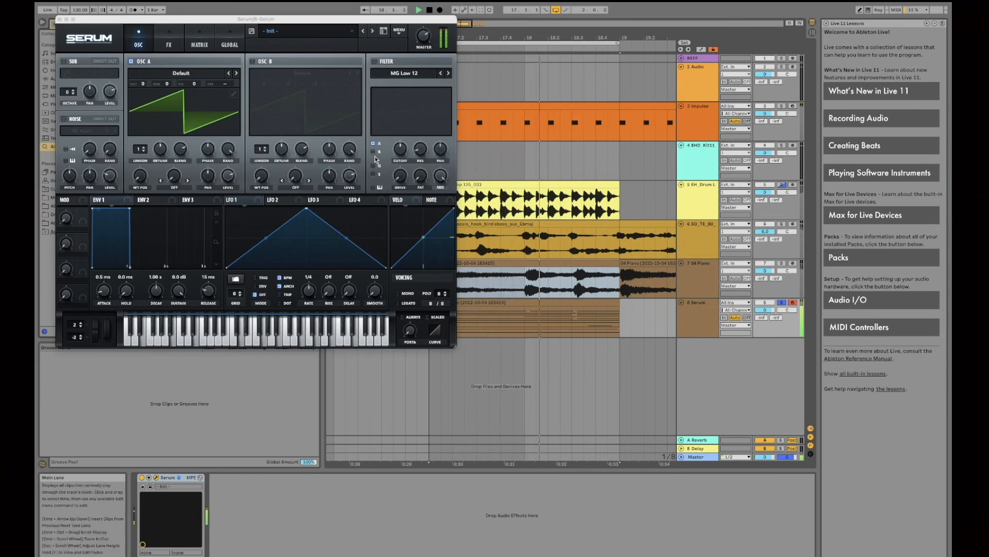
pyautogui.press('super+w')
pyautogui.press('space')
# Open the converted piano MIDI clip and enlarge the note editor to show all its notes.
pyautogui.doubleClick(570, 306)
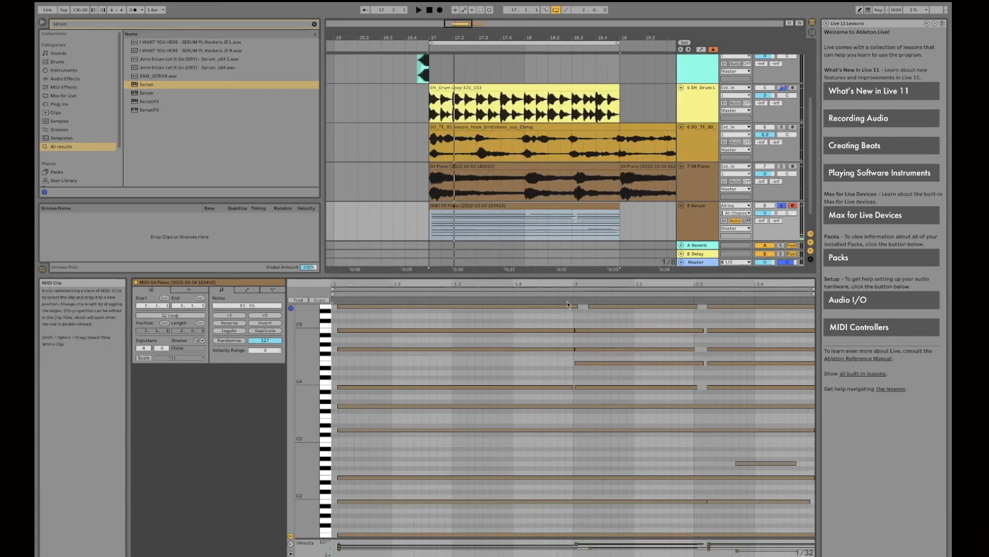
pyautogui.moveTo(560, 270); pyautogui.dragTo(531, 94)
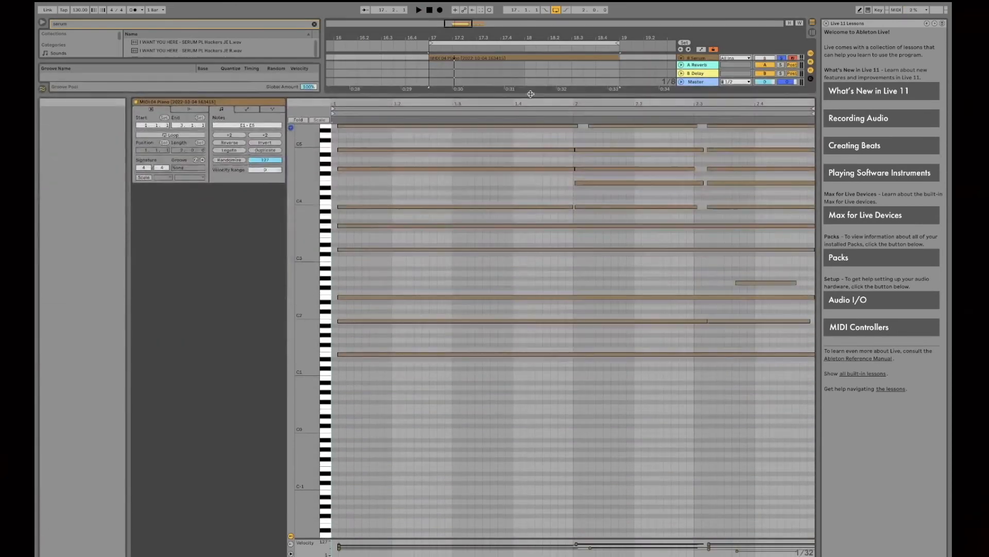
pyautogui.scroll(3, 613, 270)
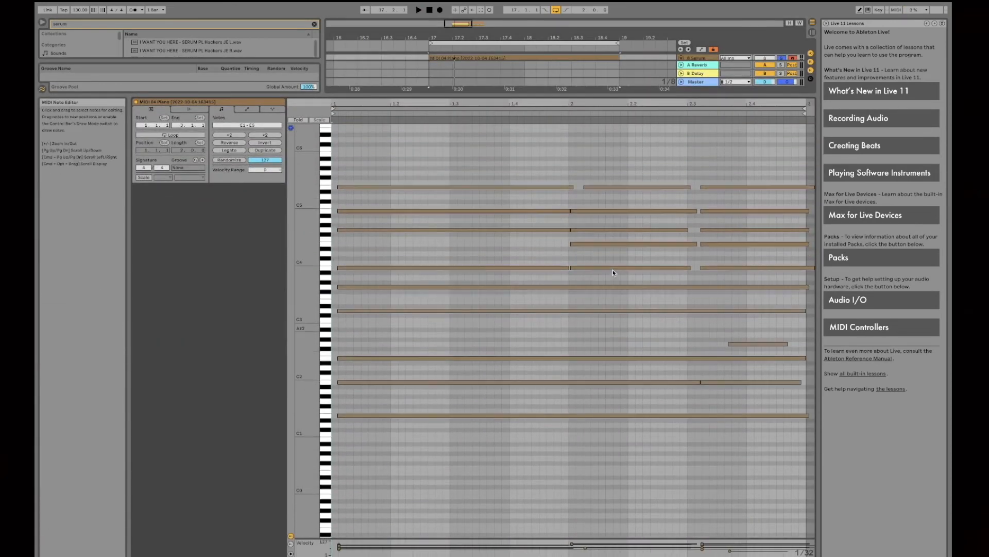
# Select all notes in the converted piano MIDI clip and duplicate them twice.
pyautogui.press('super+a')
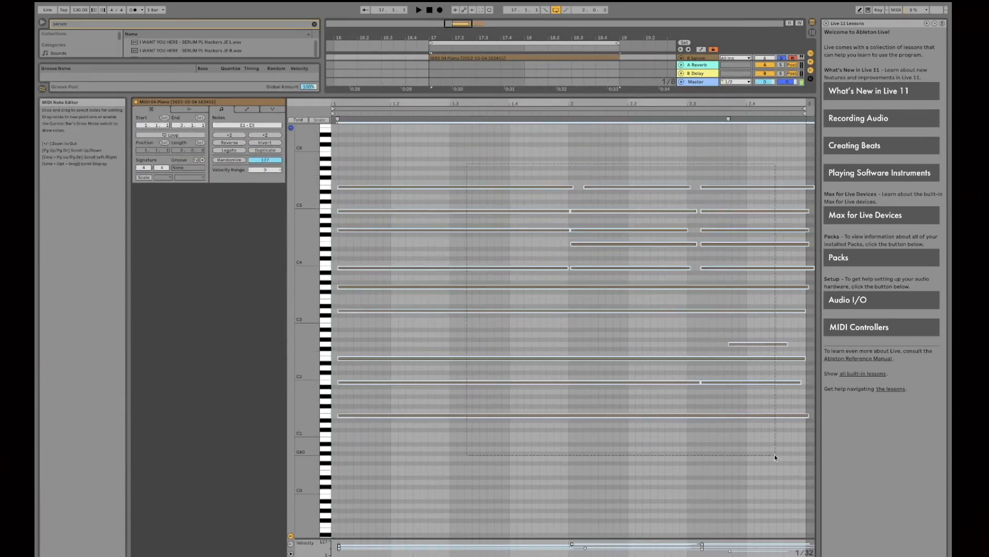
pyautogui.rightClick(653, 417)
pyautogui.click(656, 419)
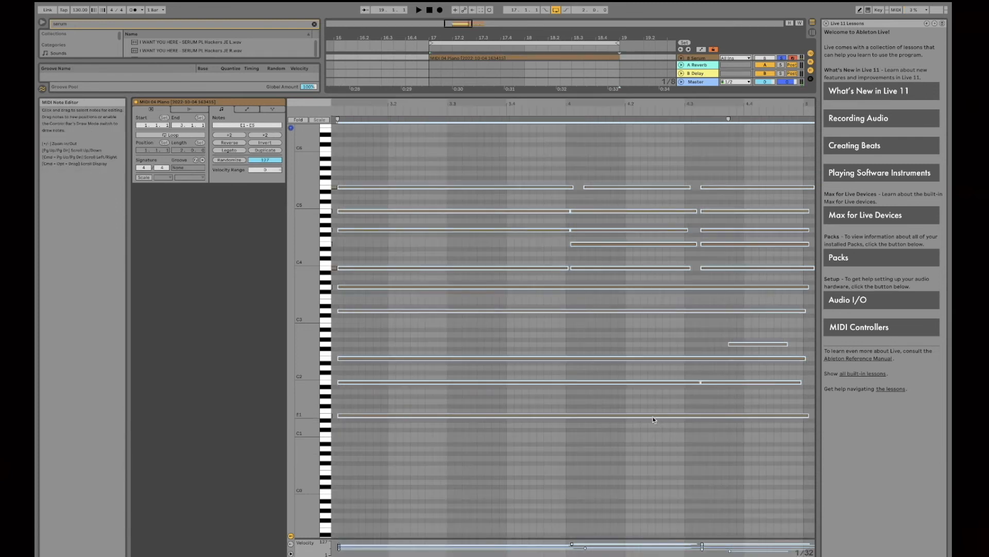
pyautogui.rightClick(652, 418)
pyautogui.click(654, 420)
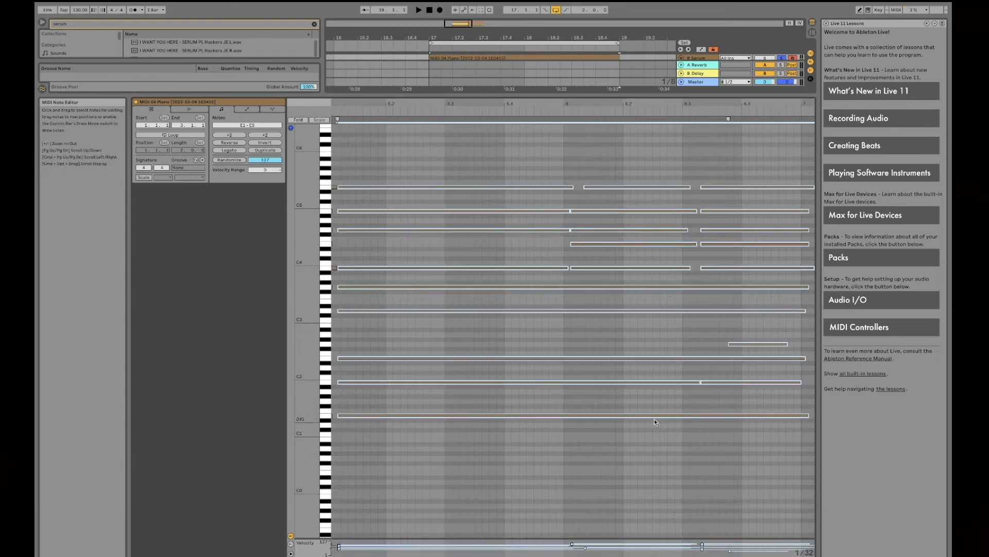
# Quantize the selected copy of the piano notes.
pyautogui.rightClick(653, 418)
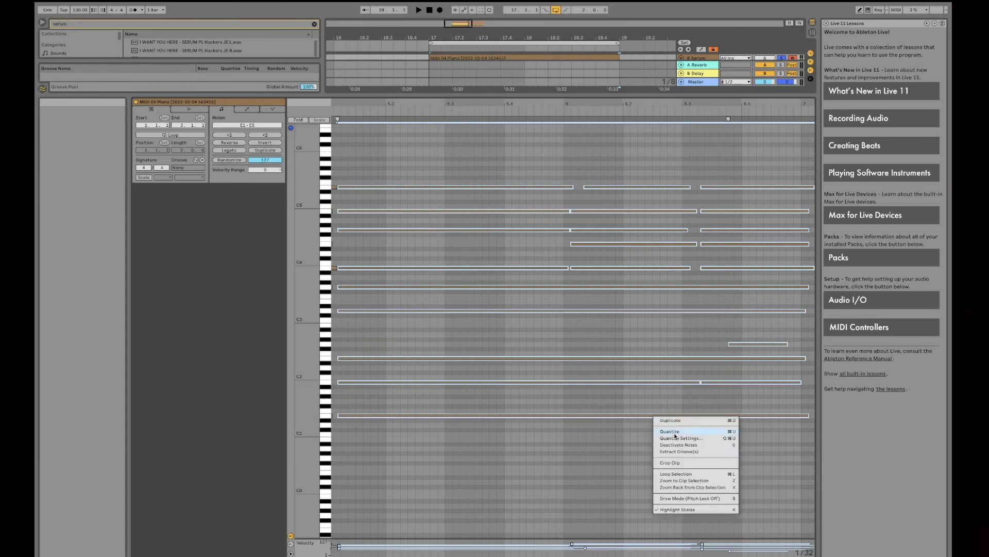
pyautogui.click(662, 436)
pyautogui.scroll(4, 394, 251)
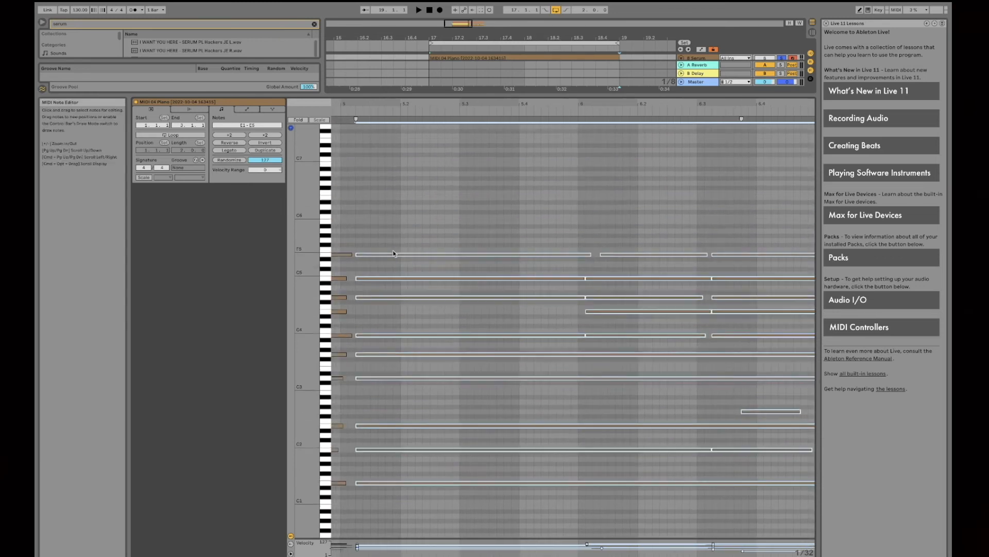
# Delete the leftover note tails before the last copied chord passage, and move that copy earlier to start on the bar line.
pyautogui.hscroll(-3, 360, 242)
pyautogui.moveTo(367, 243); pyautogui.dragTo(373, 525)
pyautogui.press('Delete')
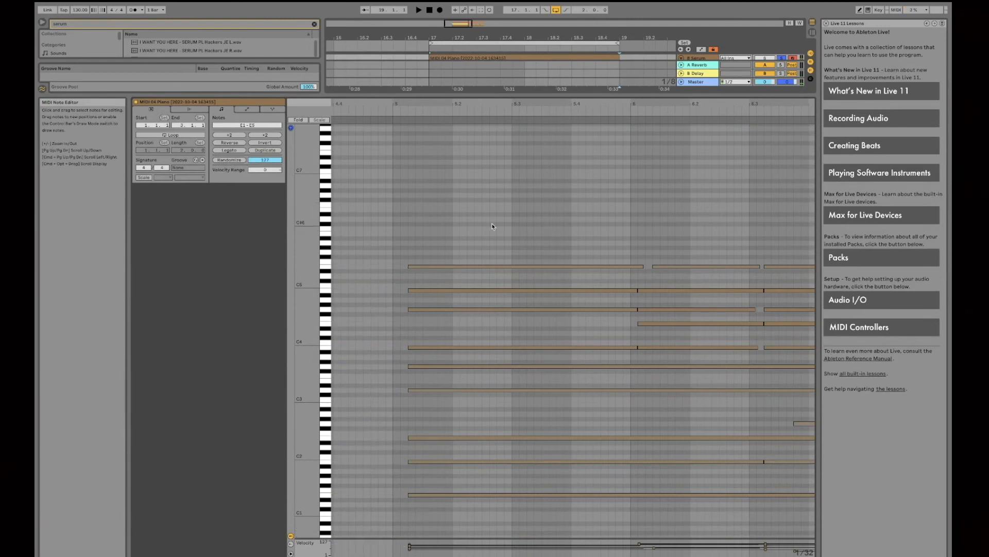
pyautogui.press('super+a')
pyautogui.moveTo(431, 497); pyautogui.dragTo(416, 497)
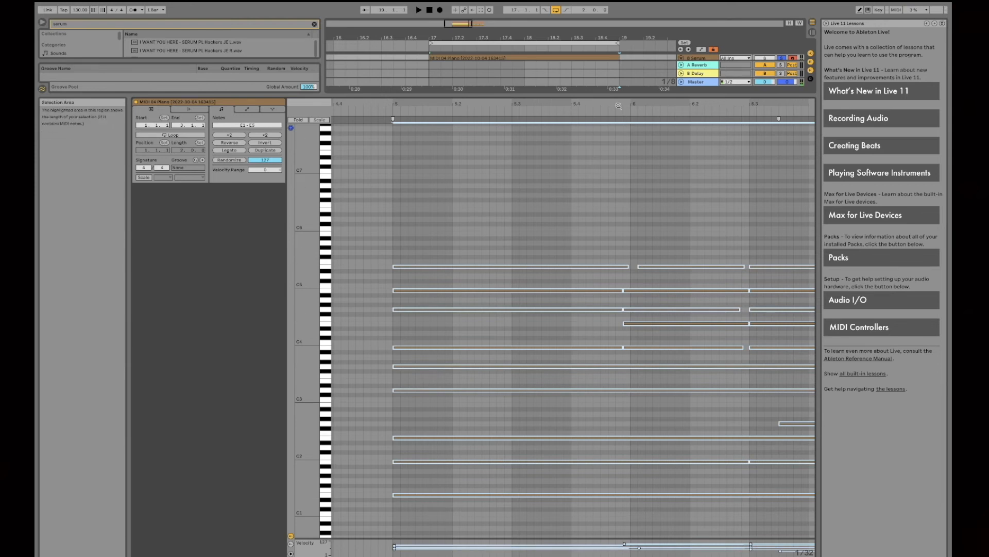
pyautogui.moveTo(619, 106); pyautogui.dragTo(654, 332)
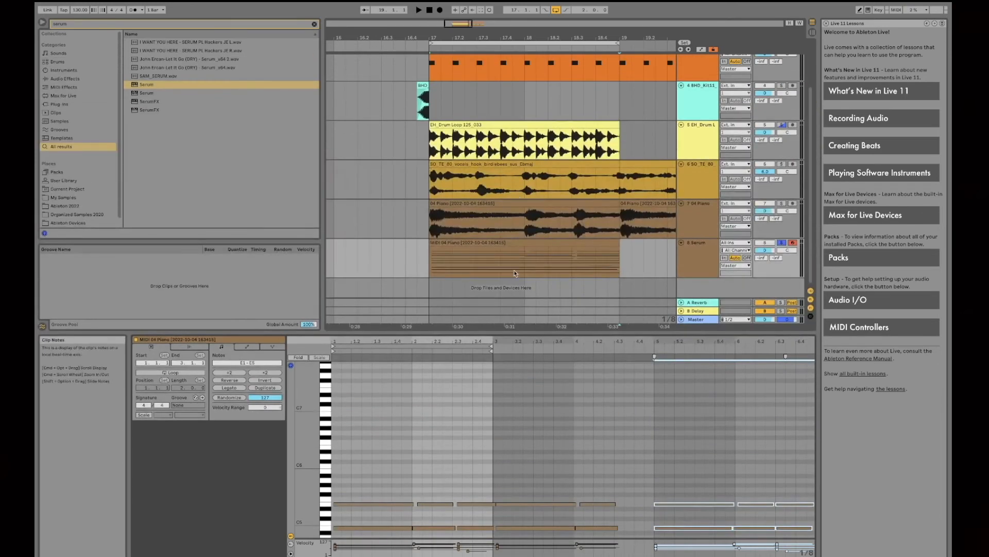
# Reopen the Serum MIDI clip, select its opening chord passage and nudge the notes earlier to the clip start.
pyautogui.click(510, 240)
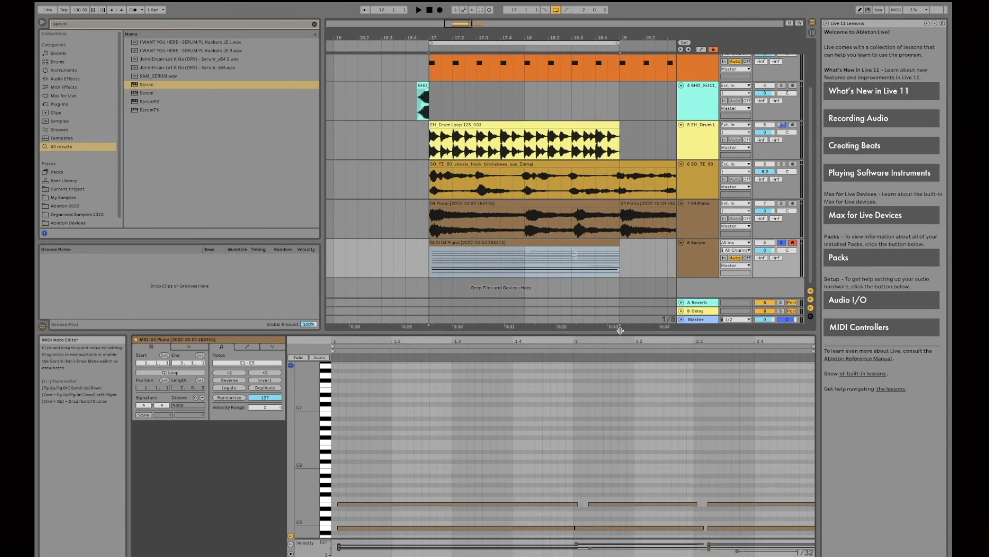
pyautogui.moveTo(620, 331); pyautogui.dragTo(621, 151)
pyautogui.scroll(-3, 446, 279)
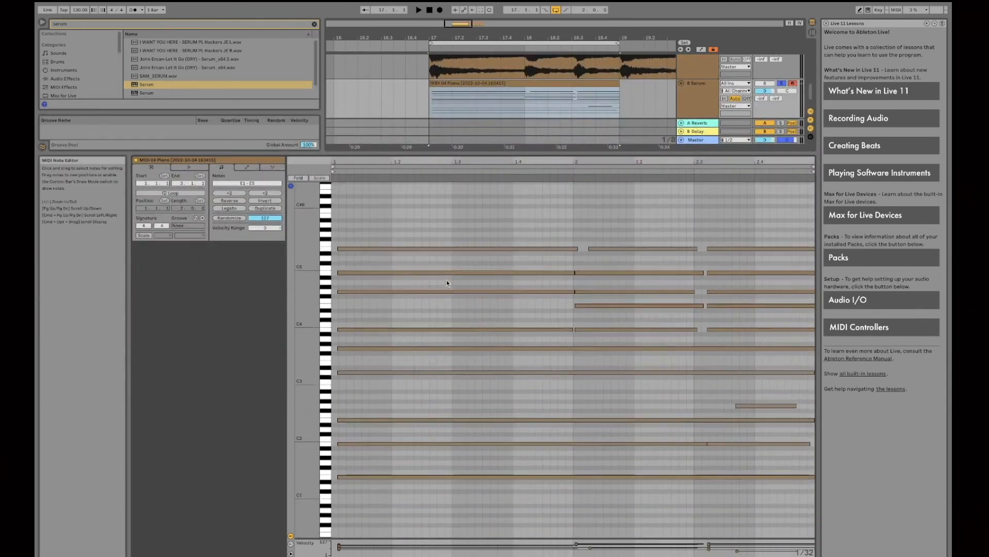
pyautogui.scroll(-1, 446, 279)
pyautogui.moveTo(397, 200); pyautogui.dragTo(746, 492)
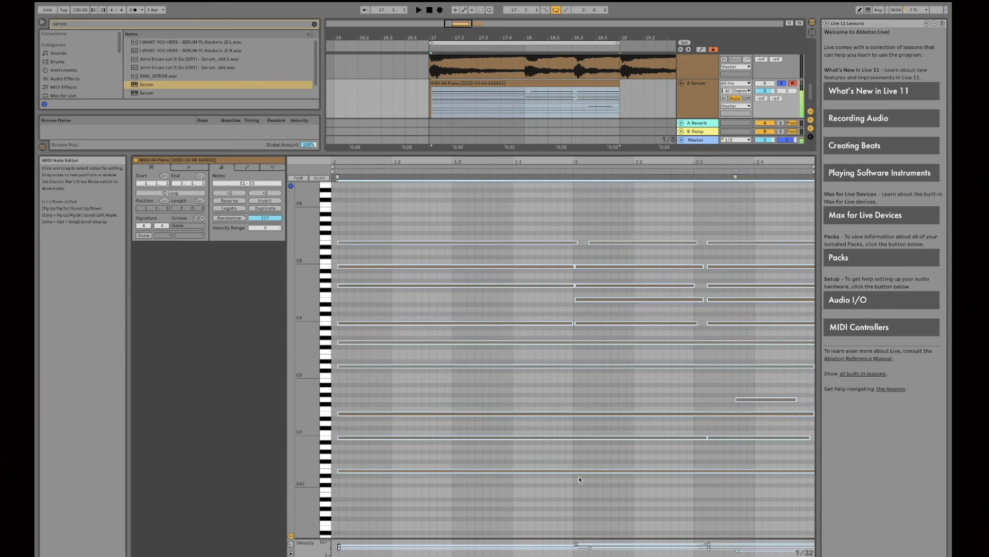
pyautogui.press('Left')
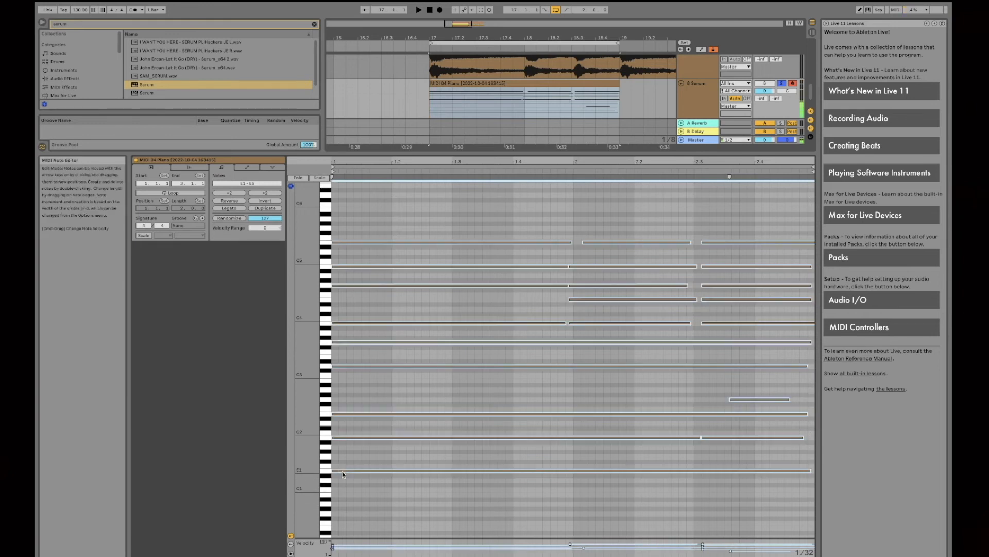
pyautogui.moveTo(517, 160); pyautogui.dragTo(410, 461)
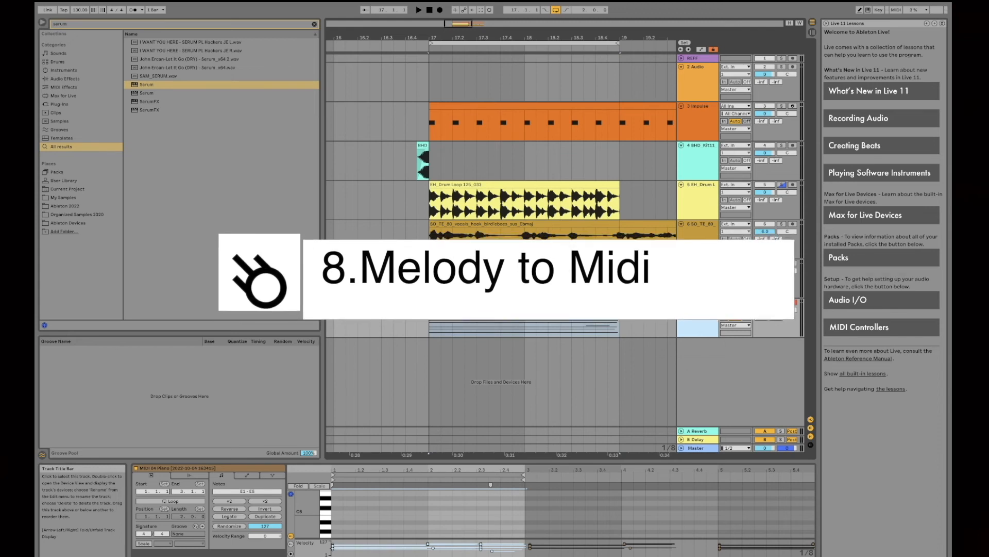
# Deactivate the Serum and piano tracks and solo the vocal track.
pyautogui.click(765, 303)
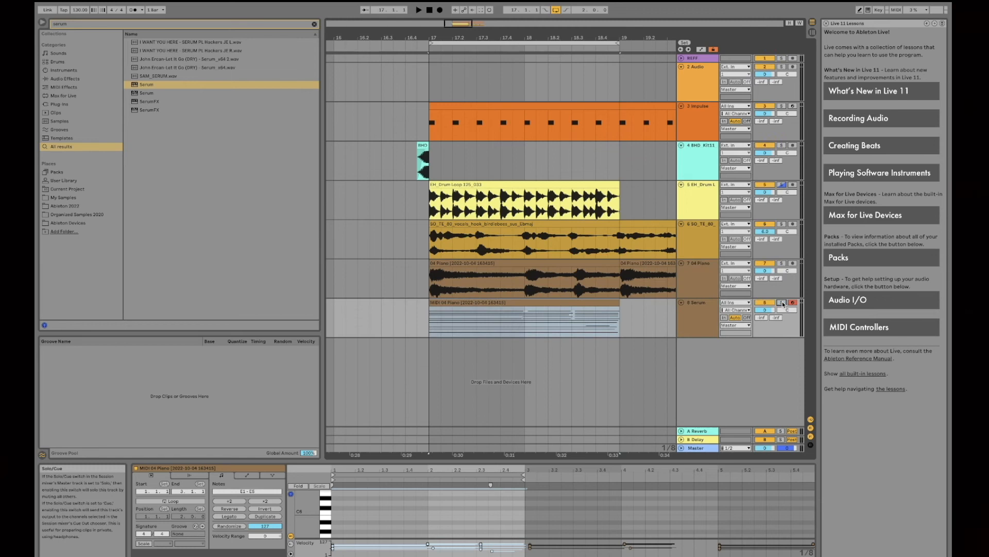
pyautogui.click(765, 264)
pyautogui.click(708, 247)
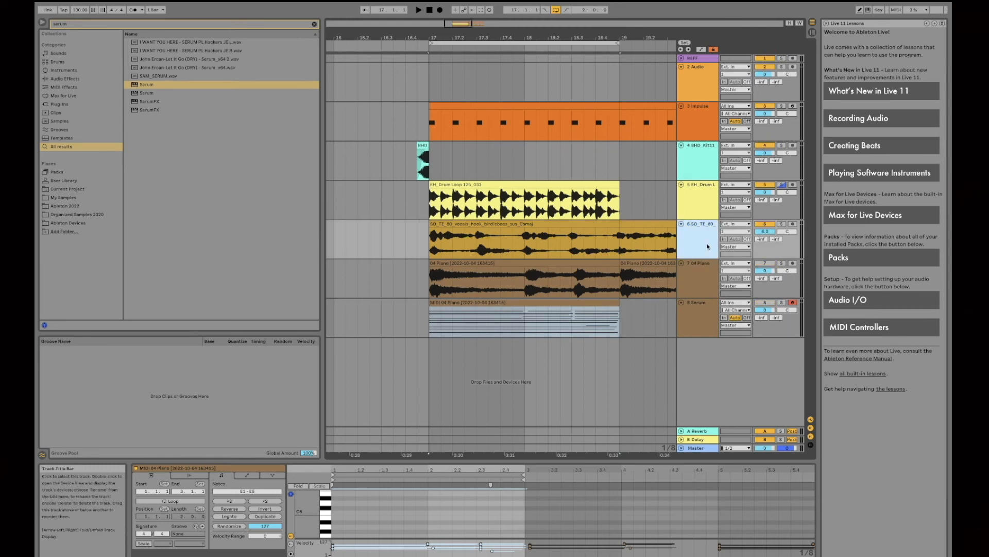
pyautogui.rightClick(781, 226)
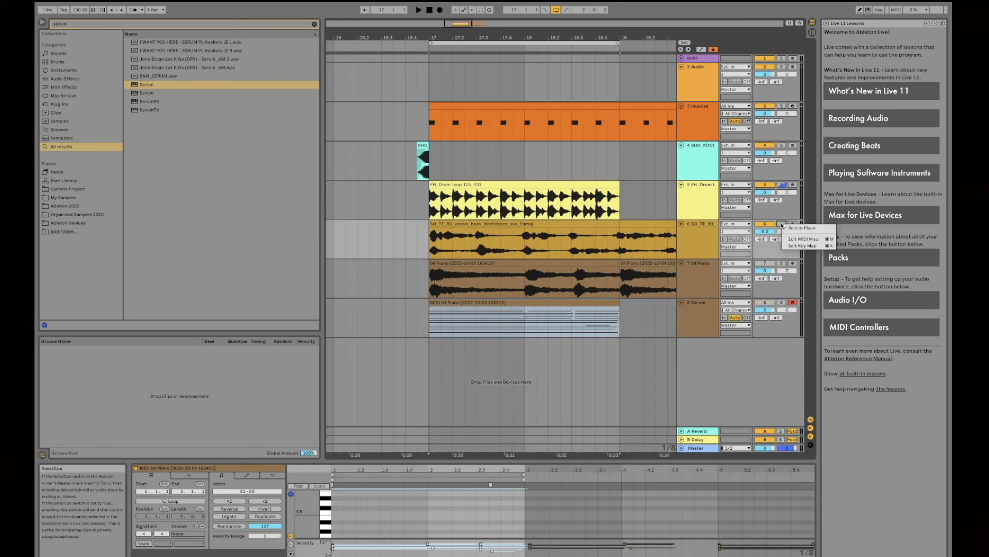
pyautogui.click(780, 226)
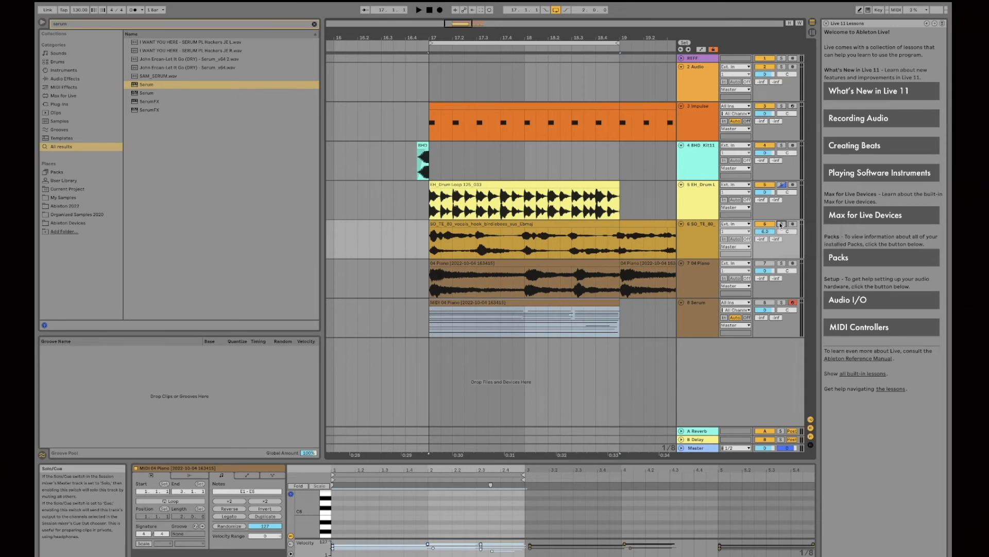
pyautogui.click(782, 225)
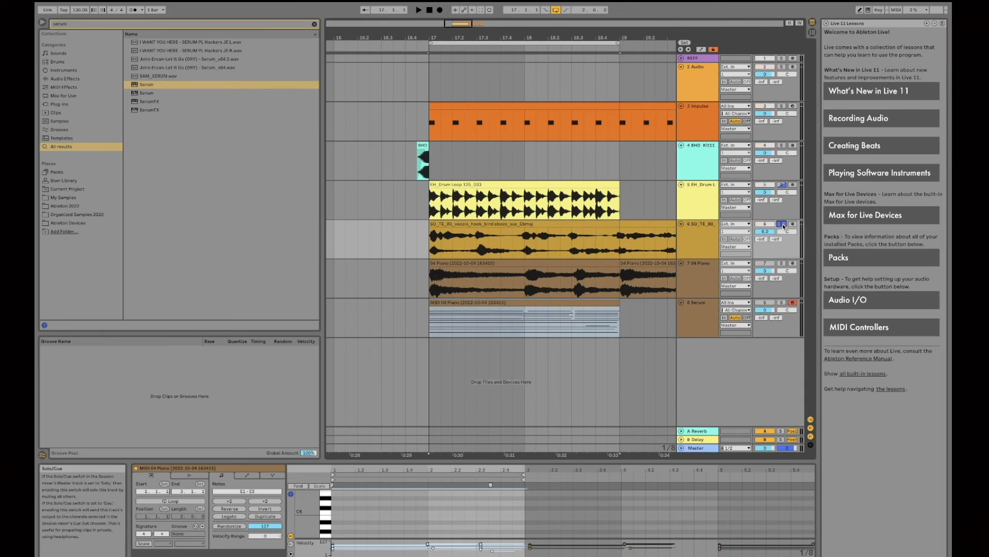
# Play the soloed vocal hook to hear its melody.
pyautogui.rightClick(691, 236)
pyautogui.click(684, 235)
pyautogui.press('space')
pyautogui.press('space')
# Split the vocal clip at bar 19 and convert the melody of its first part to a new MIDI track.
pyautogui.rightClick(620, 241)
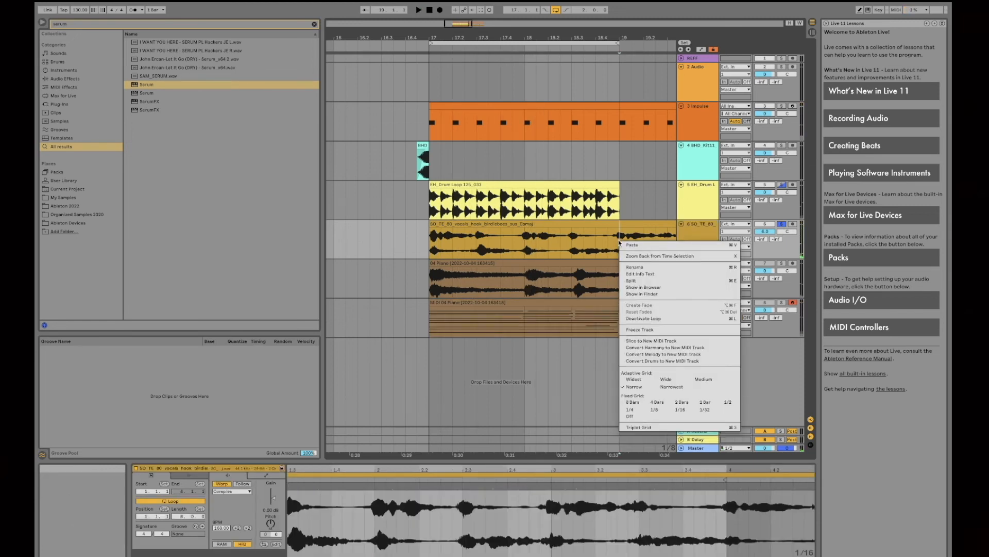
pyautogui.press('super+e')
pyautogui.click(585, 224)
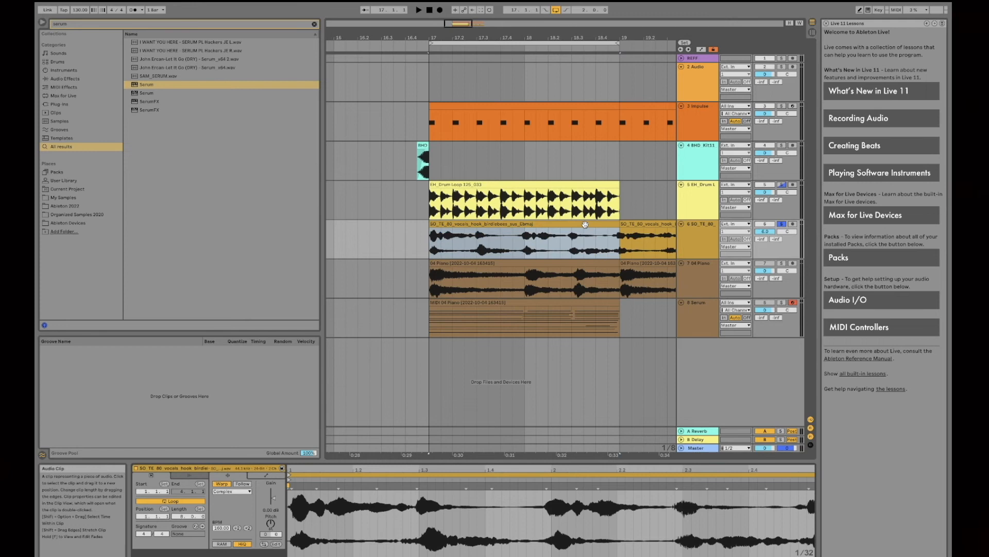
pyautogui.rightClick(586, 225)
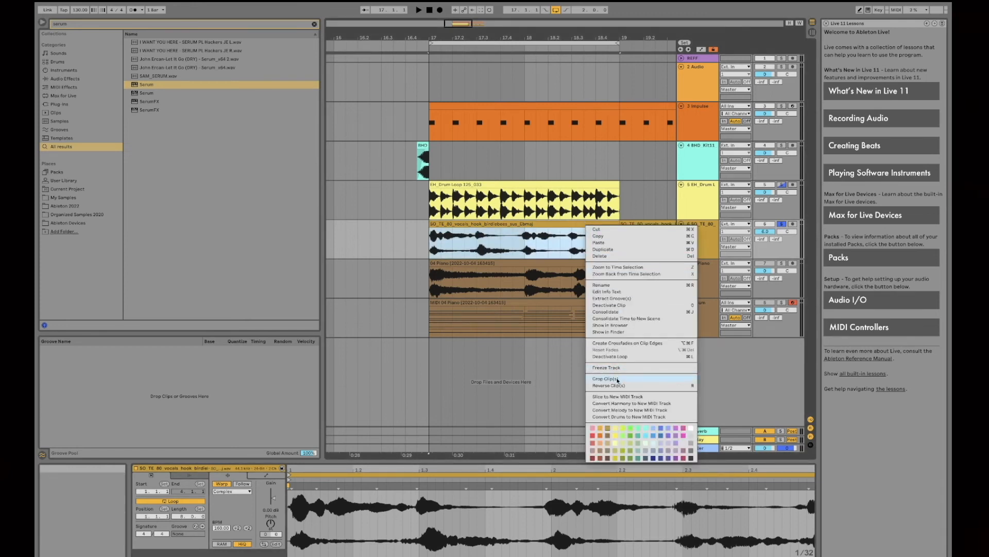
pyautogui.click(622, 411)
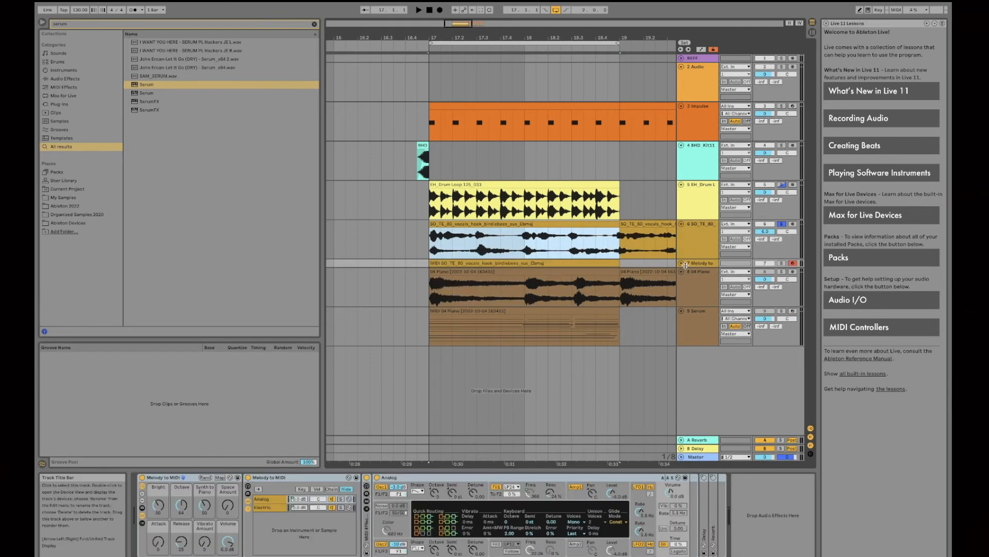
# Unfold the new Melody to MIDI track, solo it and play the converted melody.
pyautogui.click(682, 263)
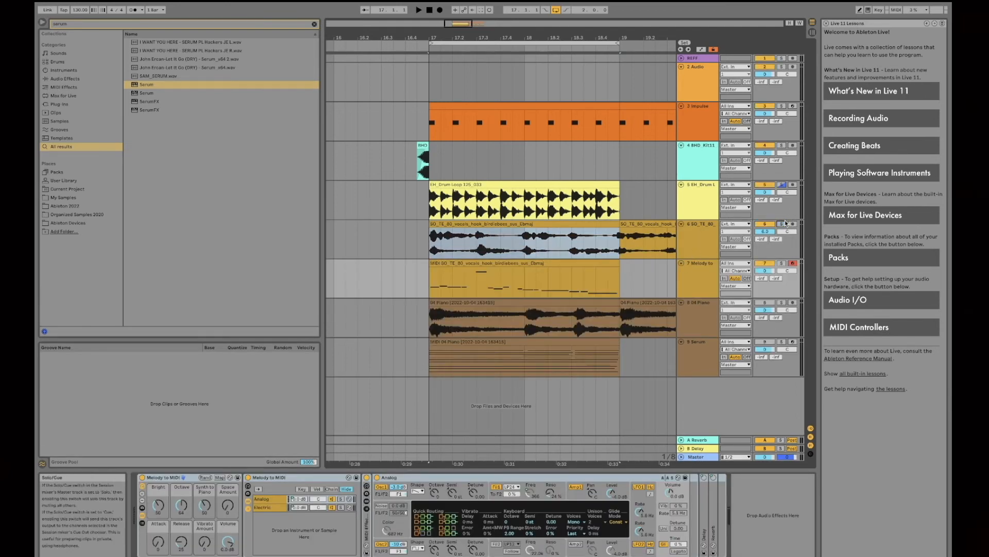
pyautogui.click(780, 264)
pyautogui.press('space')
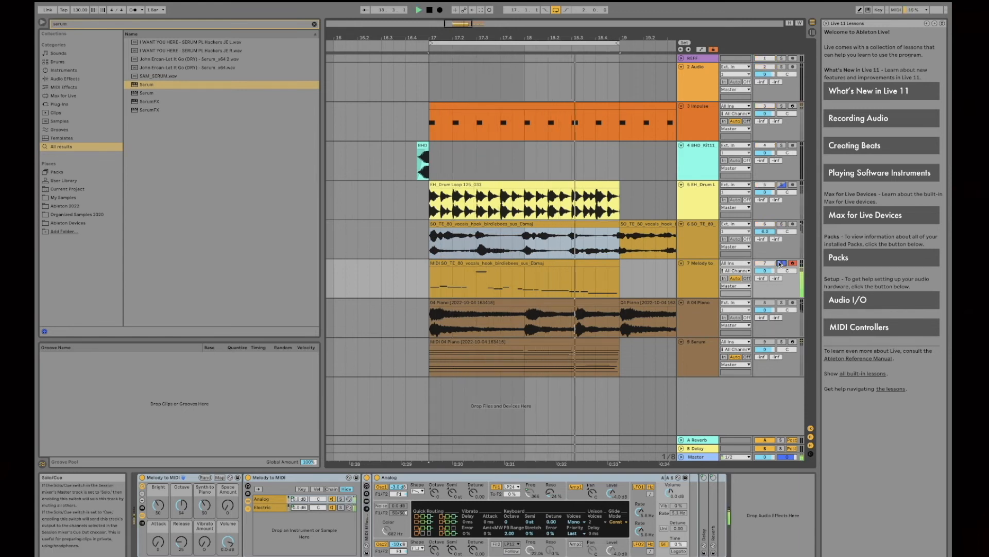
pyautogui.press('space')
# Open the converted vocal MIDI clip in an enlarged note editor and delete the stray C5 note.
pyautogui.doubleClick(544, 265)
pyautogui.moveTo(538, 463); pyautogui.dragTo(543, 145)
pyautogui.scroll(6, 479, 316)
pyautogui.click(467, 295)
pyautogui.click(461, 270)
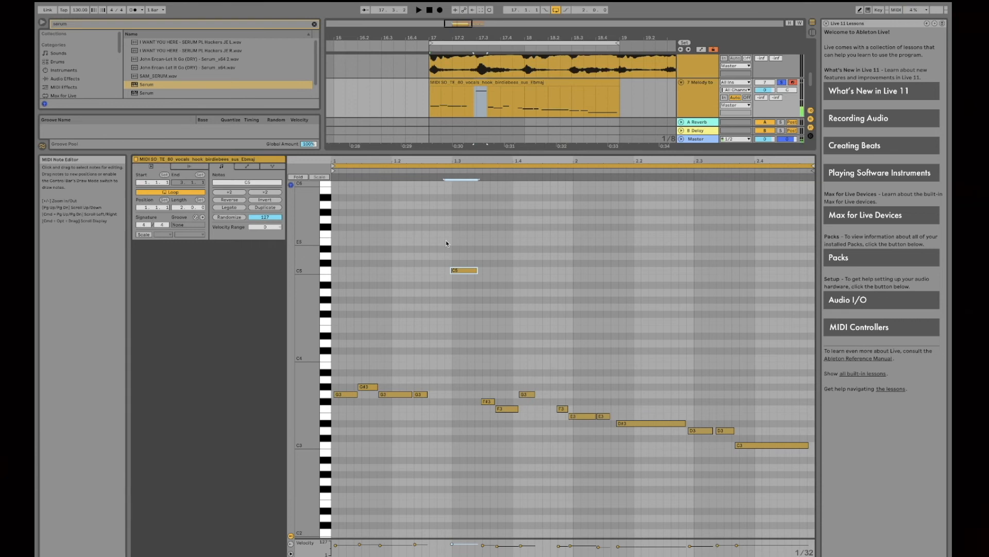
pyautogui.press('Delete')
# Play the melody and delete the short G3 note just before the gap, then shrink the note editor.
pyautogui.press('space')
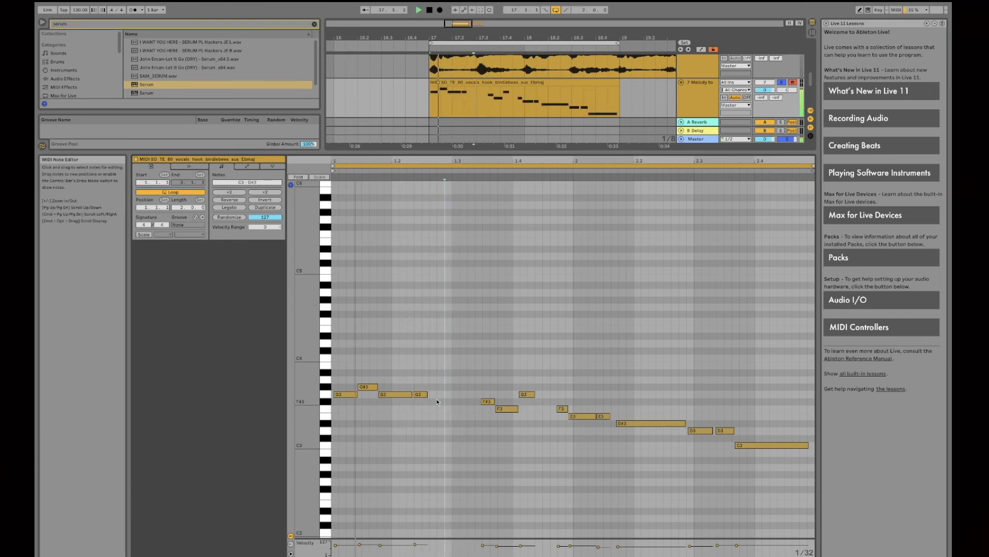
pyautogui.doubleClick(420, 394)
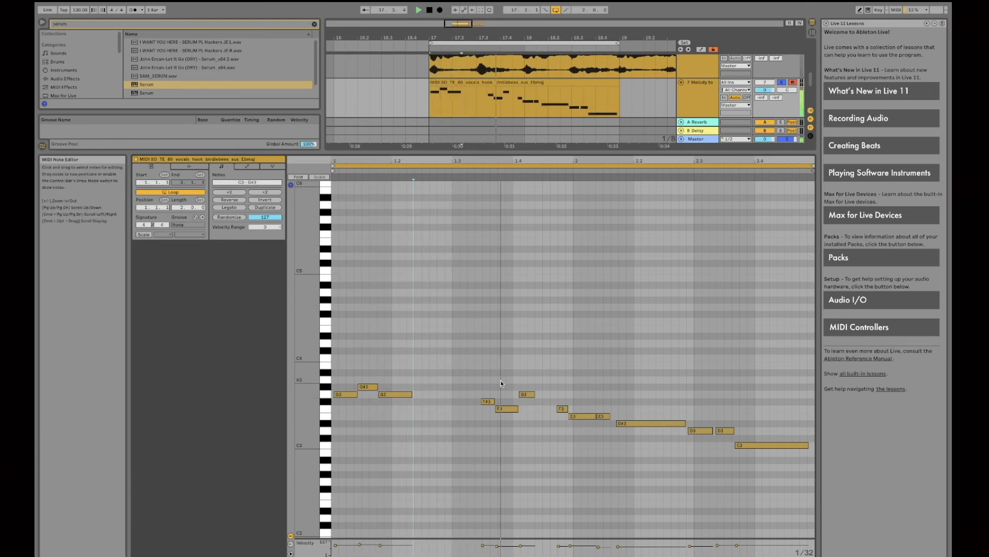
pyautogui.press('space')
pyautogui.moveTo(608, 153); pyautogui.dragTo(633, 534)
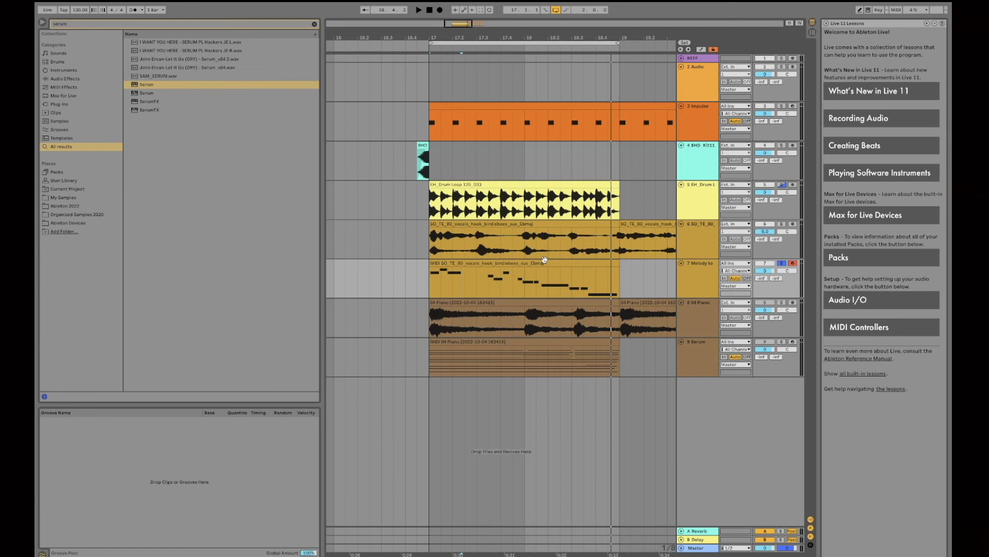
# Review the cleaned-up melody notes in the enlarged note editor, then restore the arrangement's height.
pyautogui.click(578, 263)
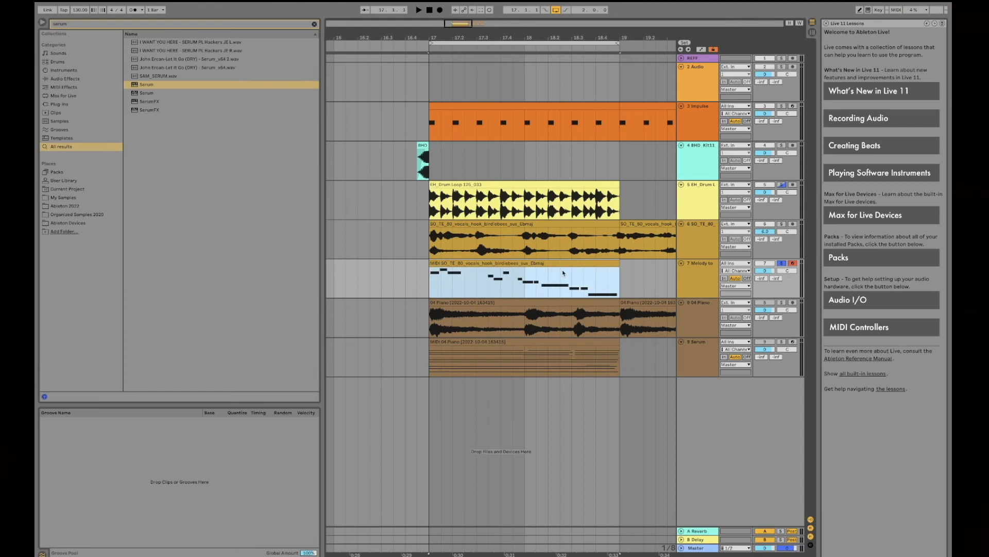
pyautogui.doubleClick(598, 263)
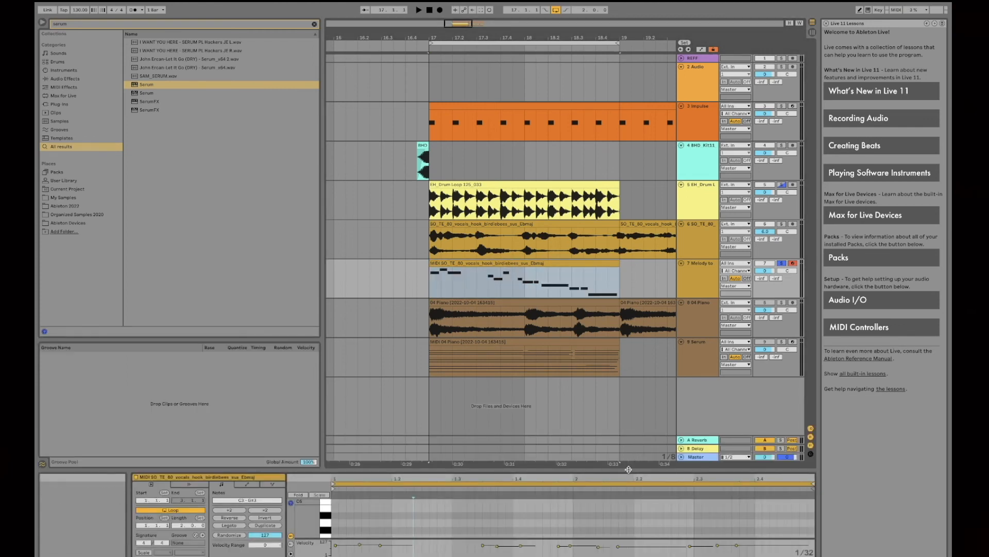
pyautogui.moveTo(628, 459); pyautogui.dragTo(619, 194)
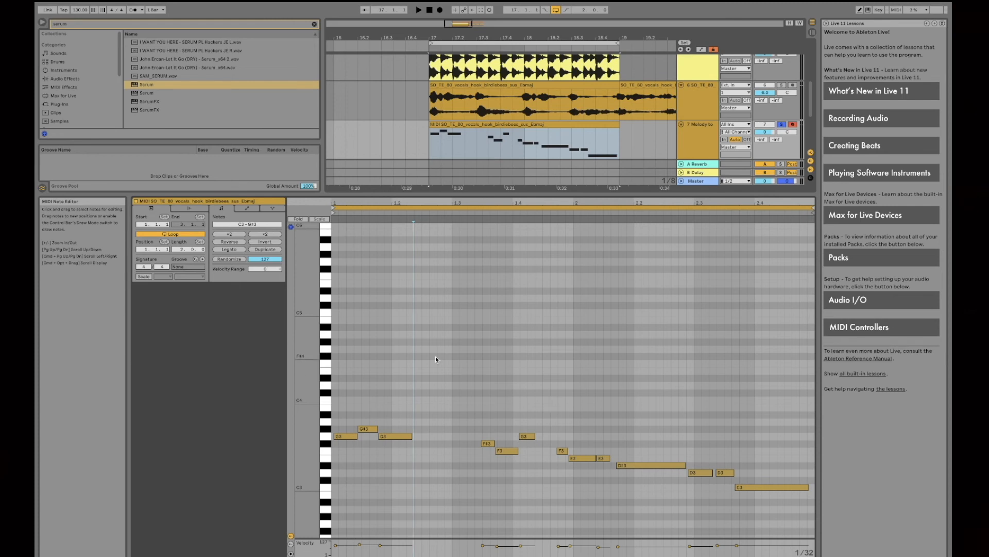
pyautogui.moveTo(505, 193); pyautogui.dragTo(534, 459)
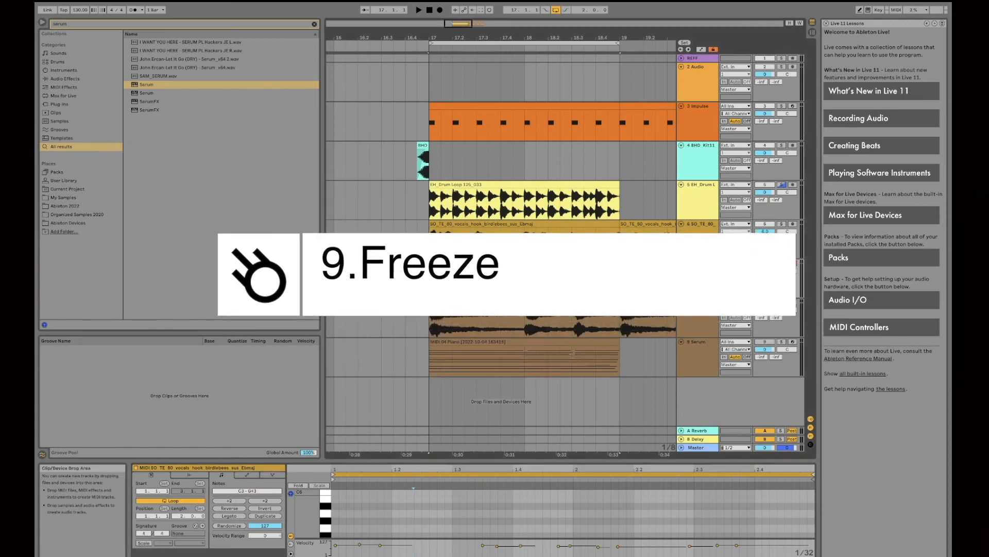
# Clear the melody track's solo, solo the Serum track and play it with its device chain shown.
pyautogui.click(781, 302)
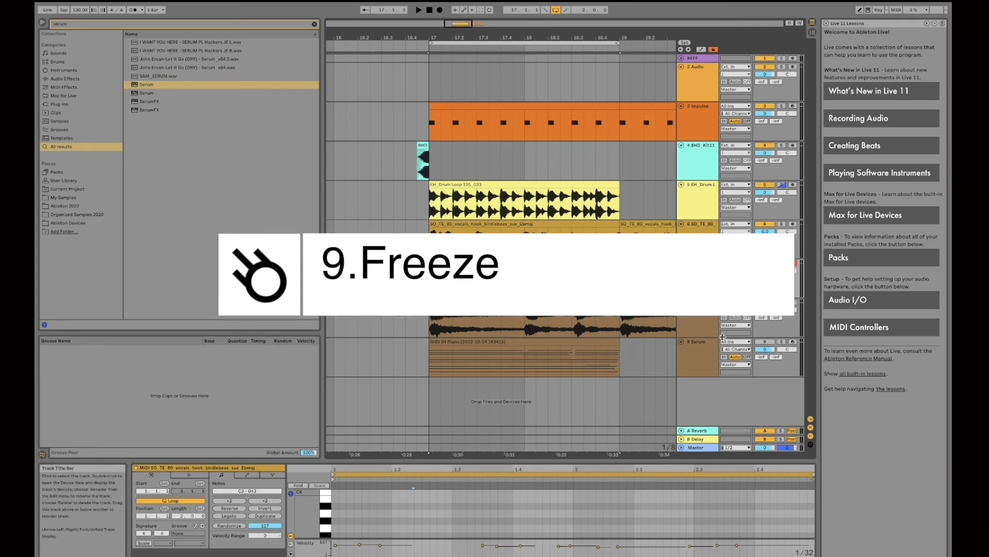
pyautogui.click(702, 351)
pyautogui.click(781, 341)
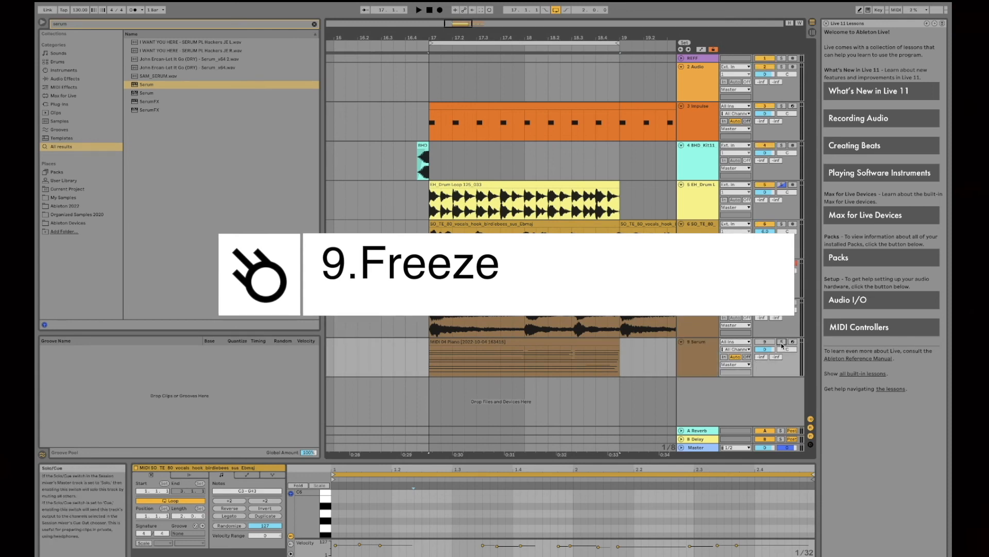
pyautogui.press('space')
pyautogui.doubleClick(699, 356)
pyautogui.press('space')
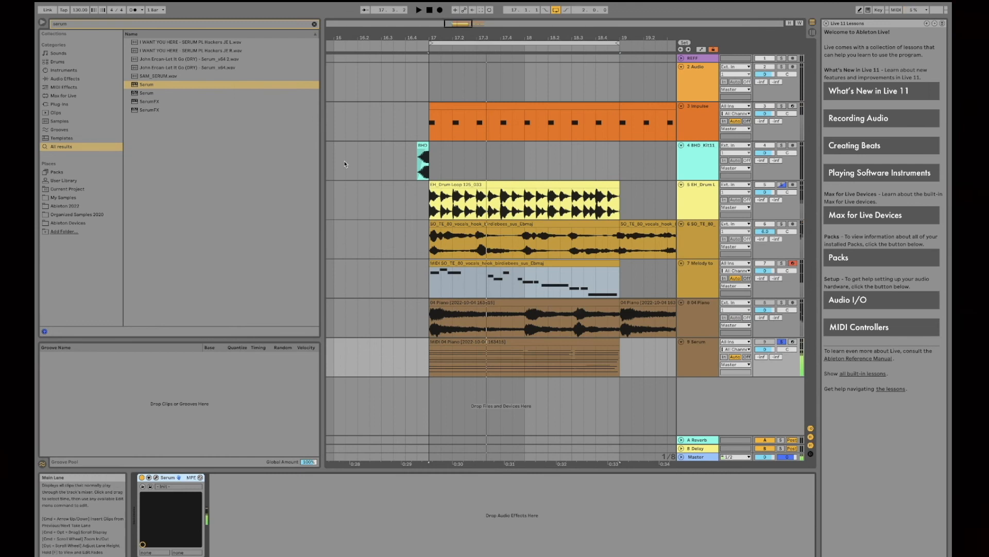
# Shorten the arrangement loop to one bar, from bar 17 to bar 18, and play it.
pyautogui.moveTo(616, 44); pyautogui.dragTo(526, 52)
pyautogui.press('space')
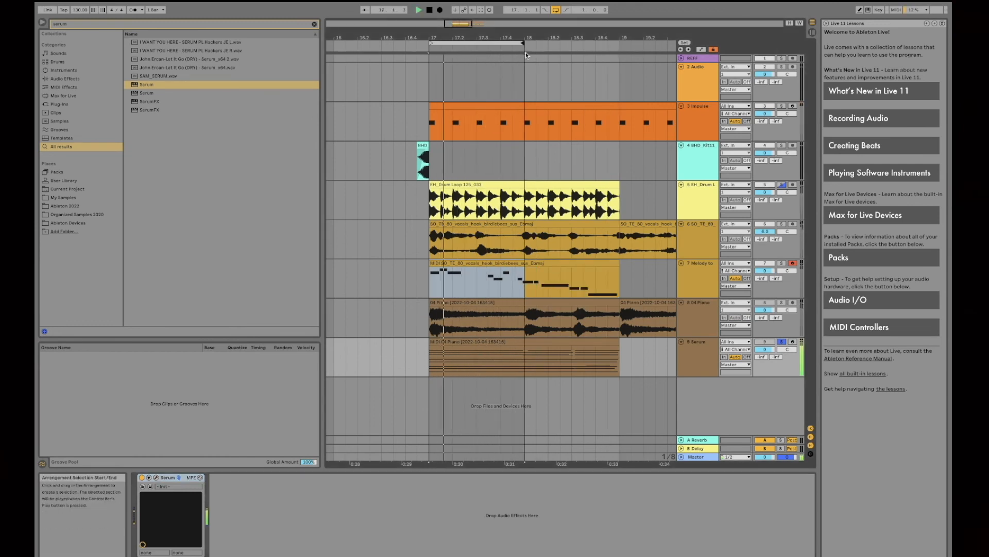
pyautogui.press('space')
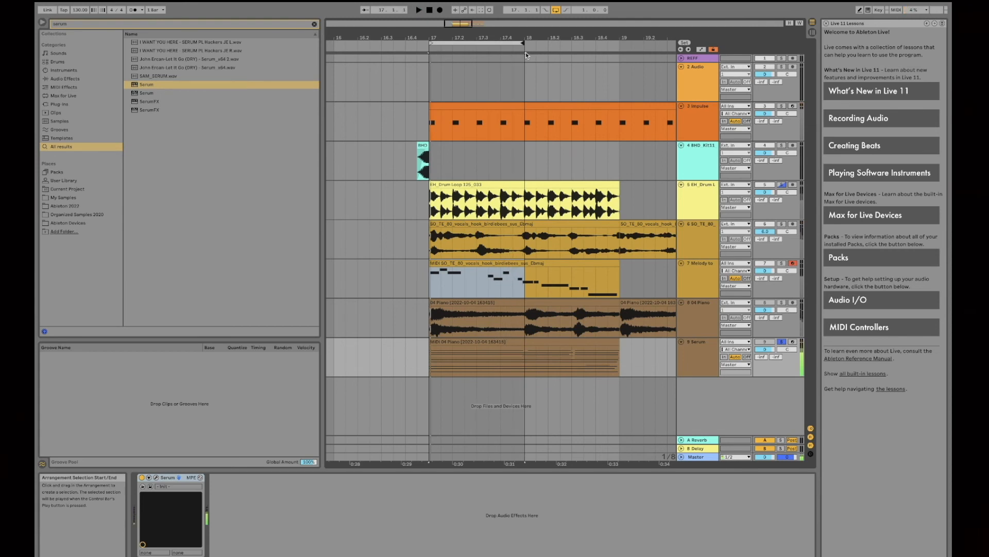
pyautogui.hscroll(-1, 561, 315)
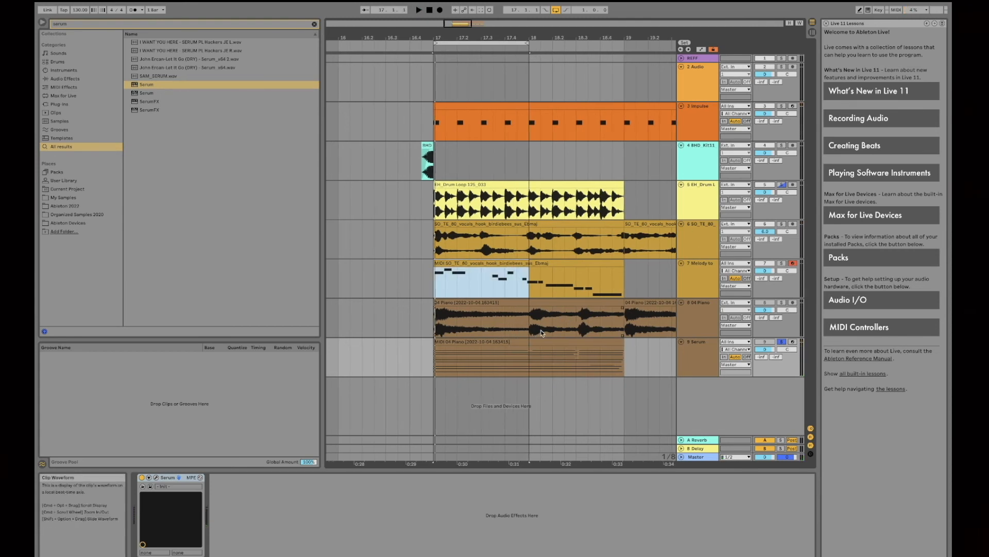
# Add the Reverb and Delay audio effects after Serum on the Serum track.
pyautogui.click(703, 357)
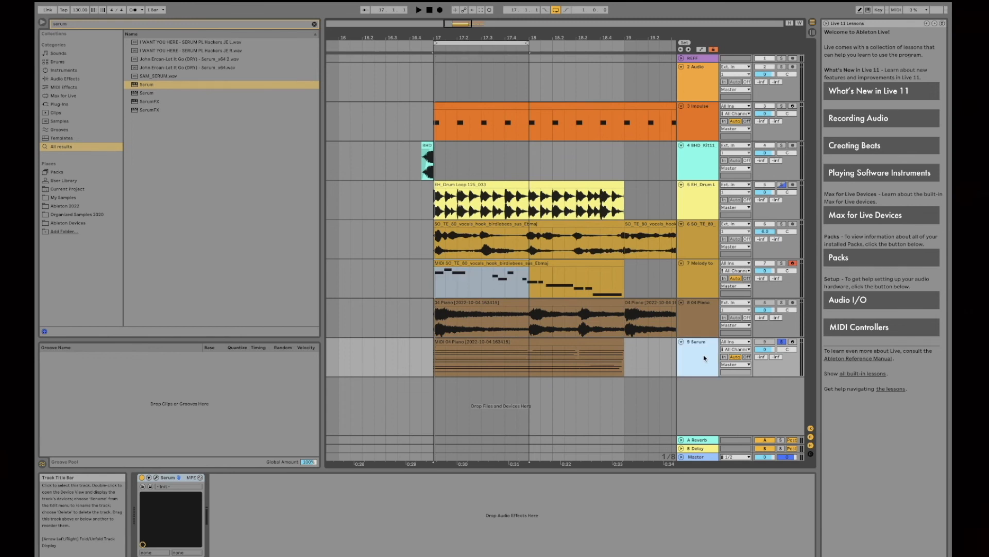
pyautogui.click(79, 24)
pyautogui.write('reverb')
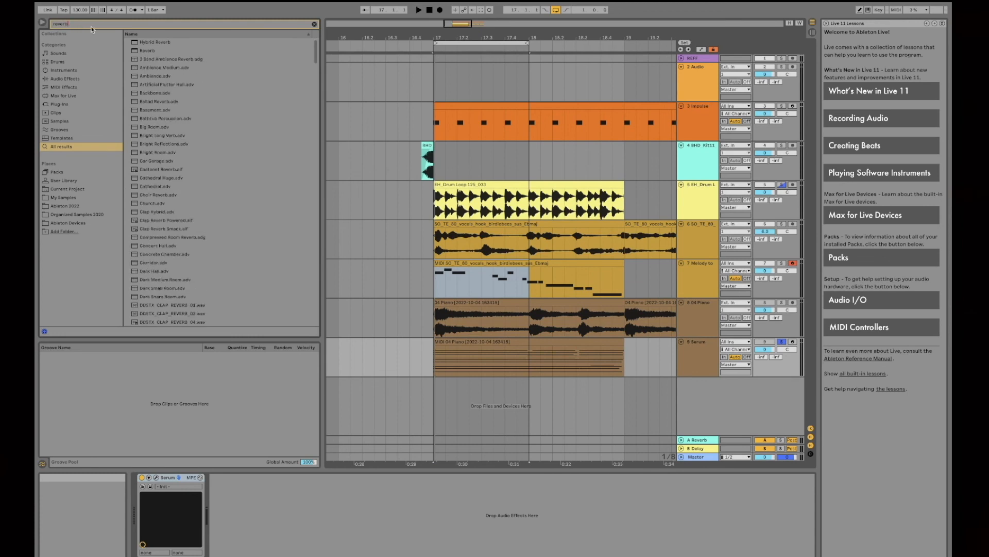
pyautogui.click(155, 51)
pyautogui.doubleClick(158, 50)
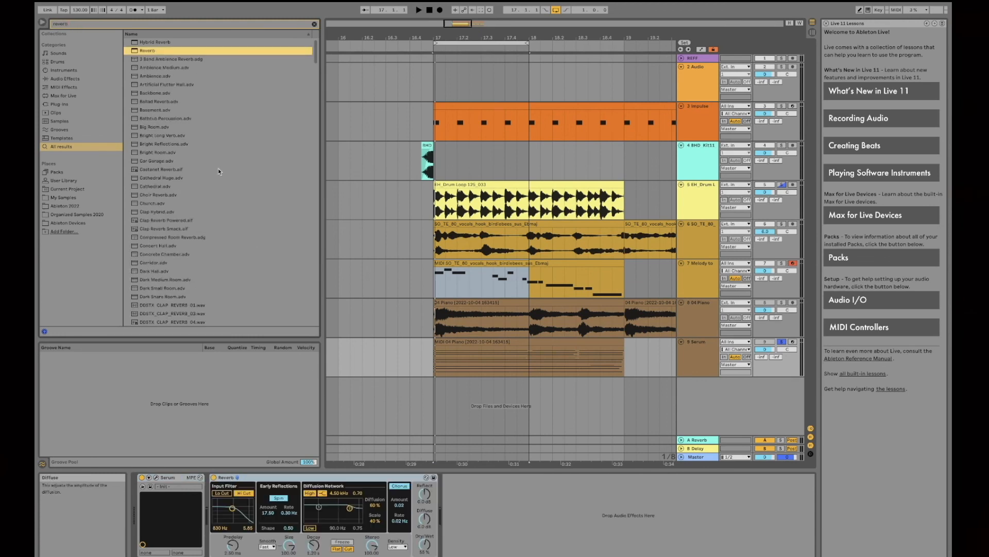
pyautogui.click(88, 24)
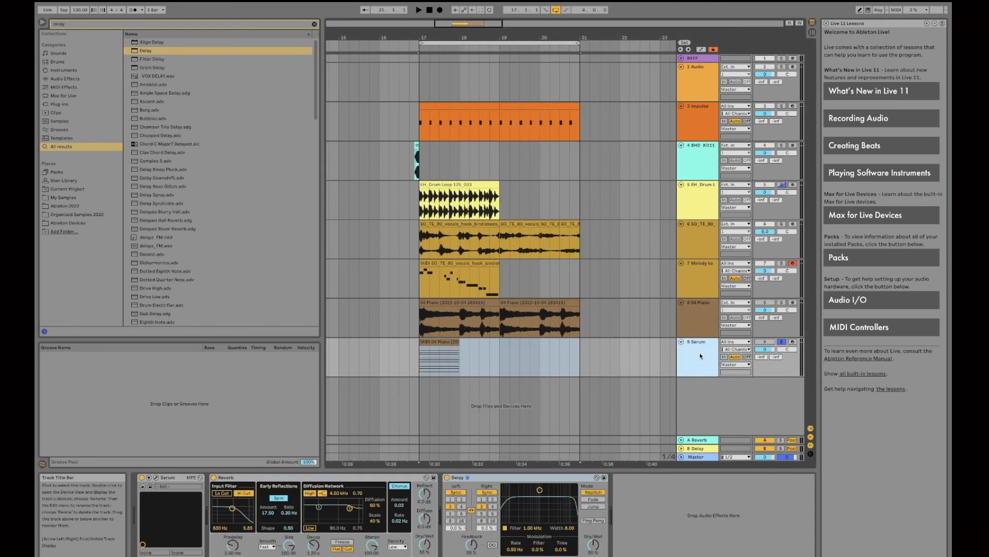
# Freeze the Serum track and insert a new audio track below it.
pyautogui.rightClick(700, 355)
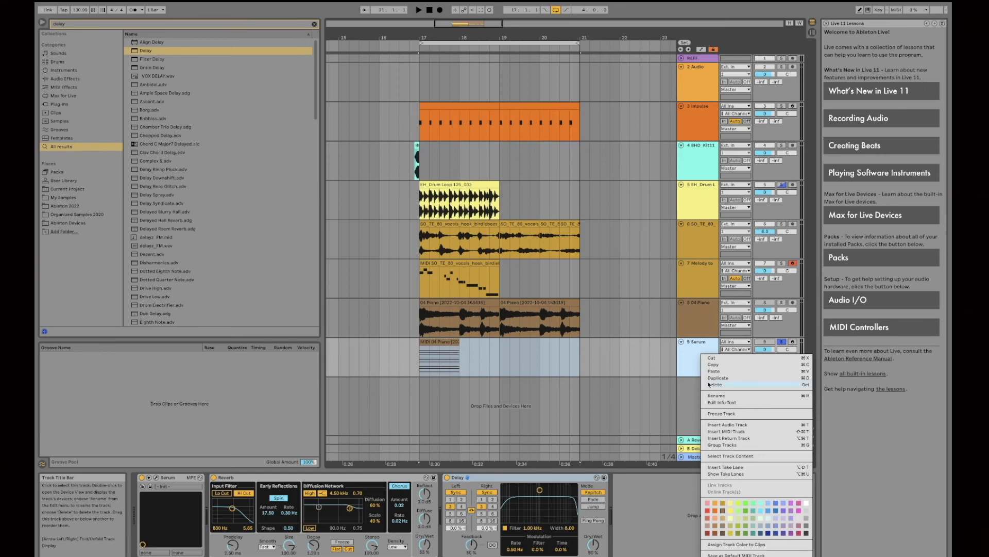
pyautogui.click(717, 414)
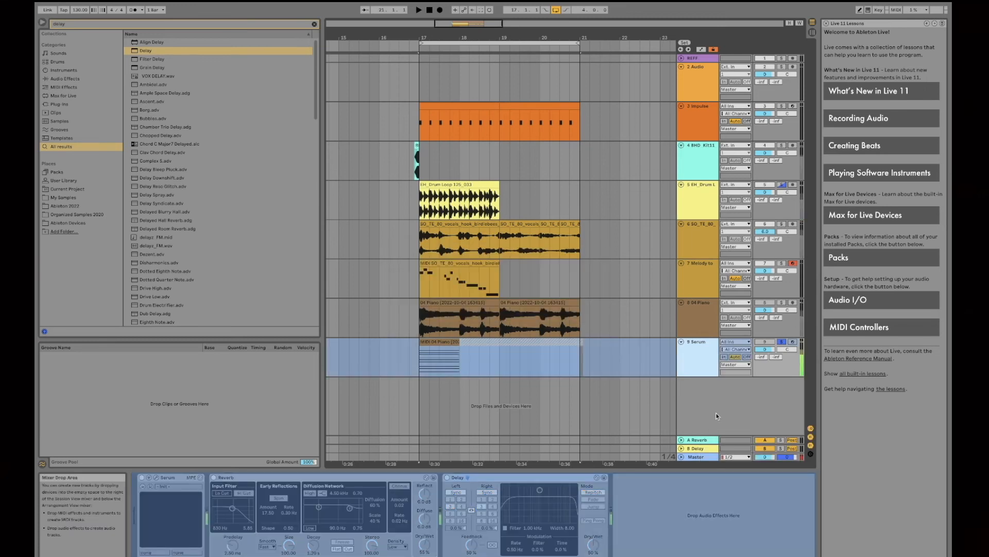
pyautogui.rightClick(694, 358)
pyautogui.click(694, 358)
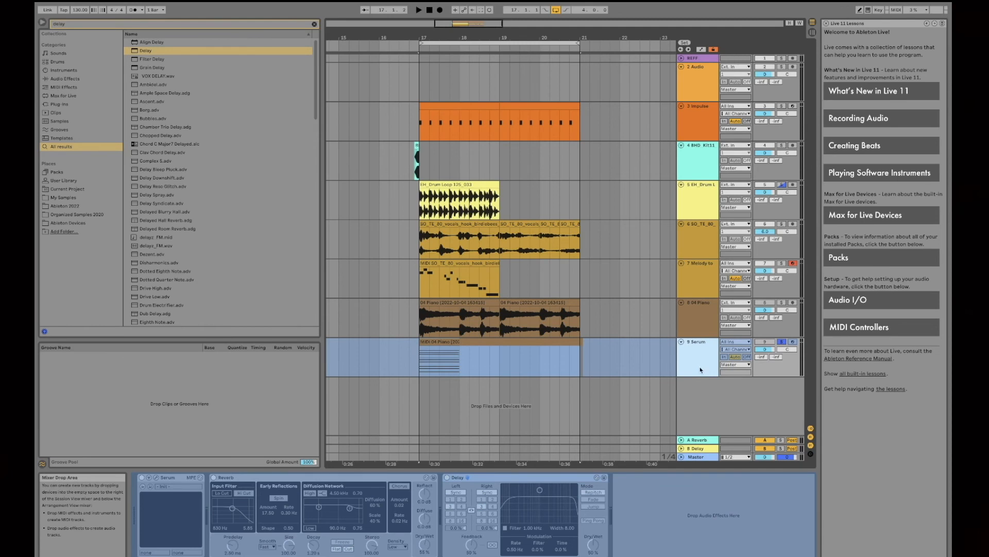
pyautogui.rightClick(699, 356)
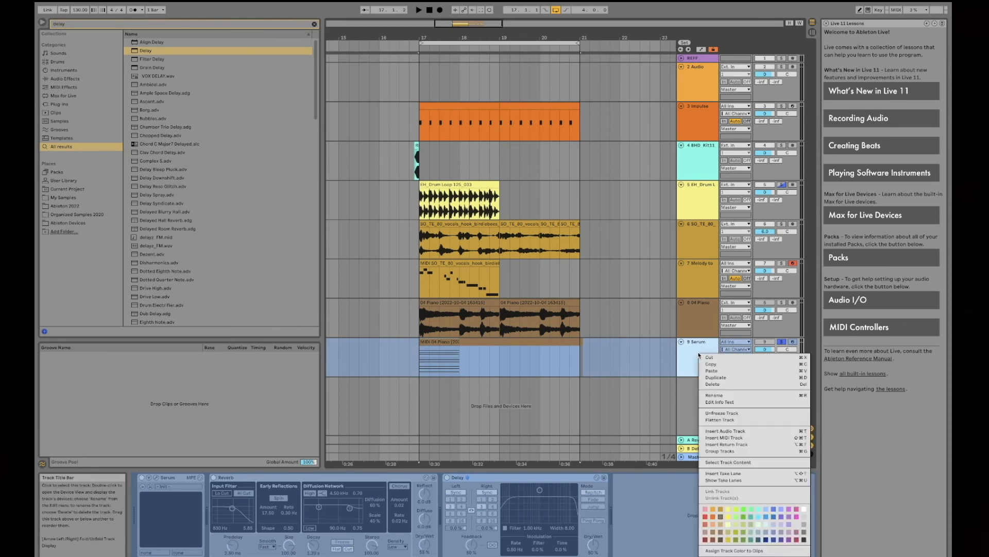
pyautogui.click(719, 432)
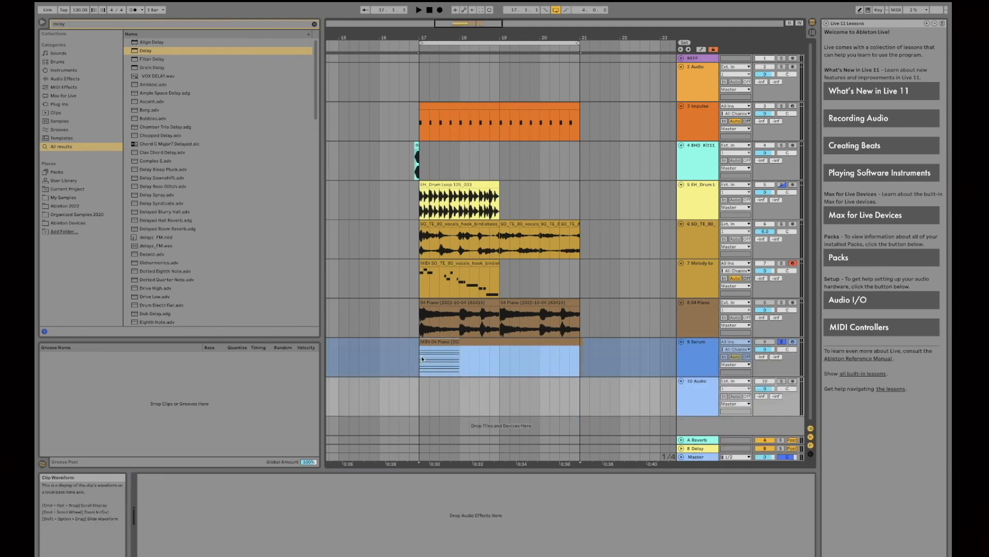
pyautogui.click(422, 359)
pyautogui.moveTo(427, 344); pyautogui.dragTo(426, 406)
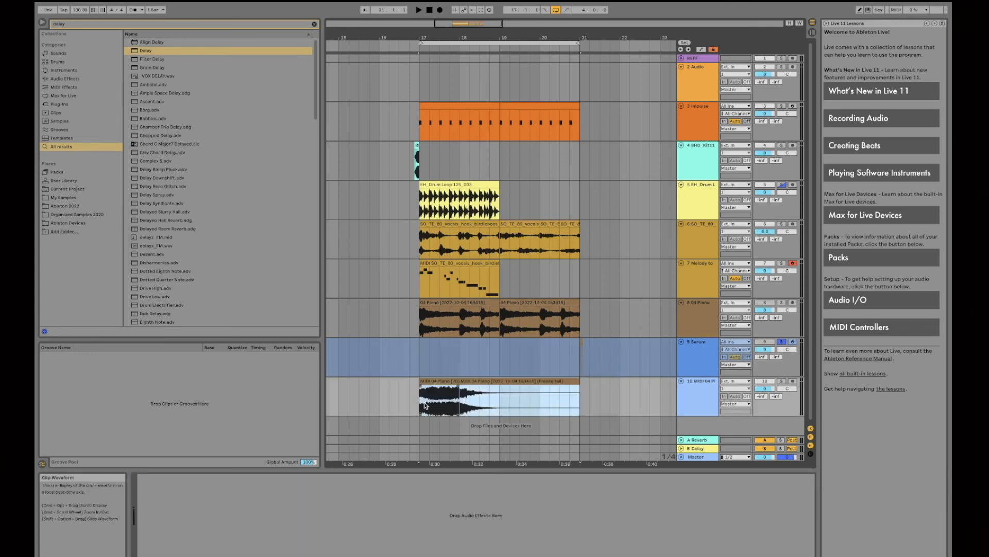
pyautogui.press('super+z')
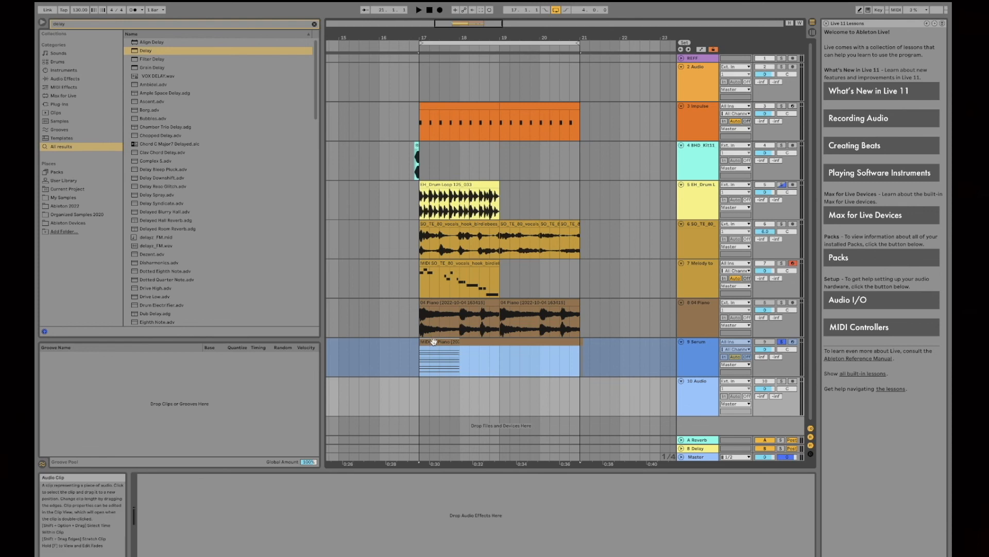
# Copy the frozen Serum clip to the new audio track at bar 17 and play that track soloed.
pyautogui.moveTo(434, 341); pyautogui.dragTo(452, 380)
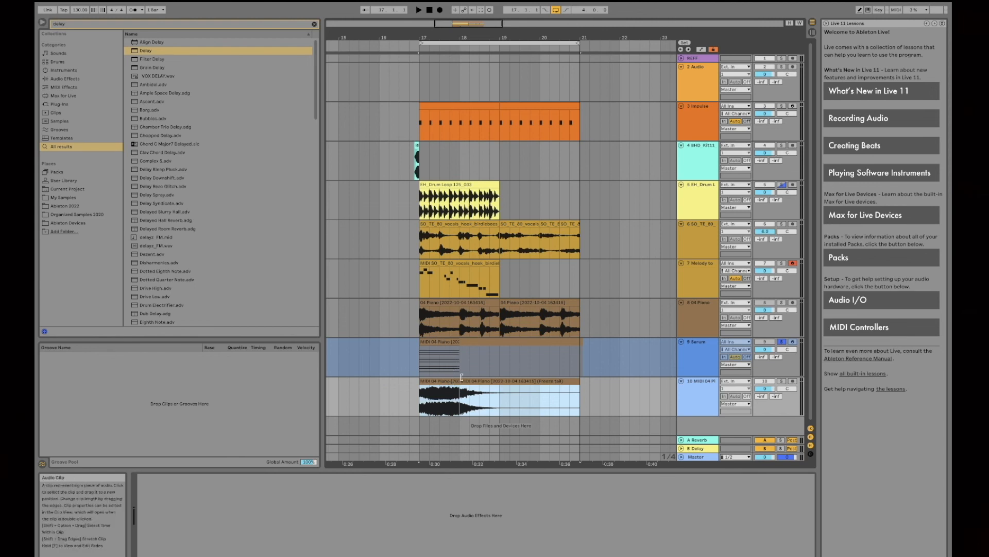
pyautogui.rightClick(782, 382)
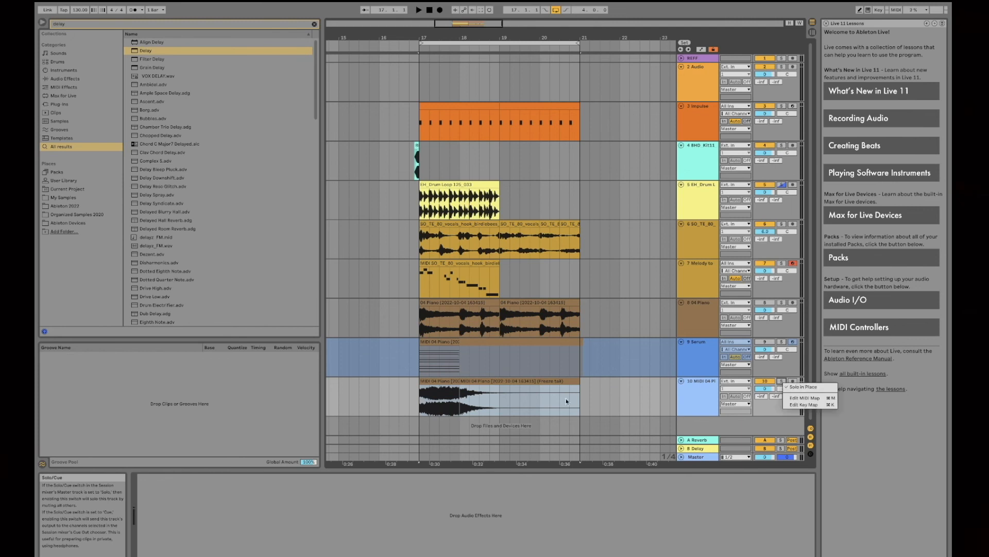
pyautogui.click(591, 384)
pyautogui.click(782, 381)
pyautogui.press('space')
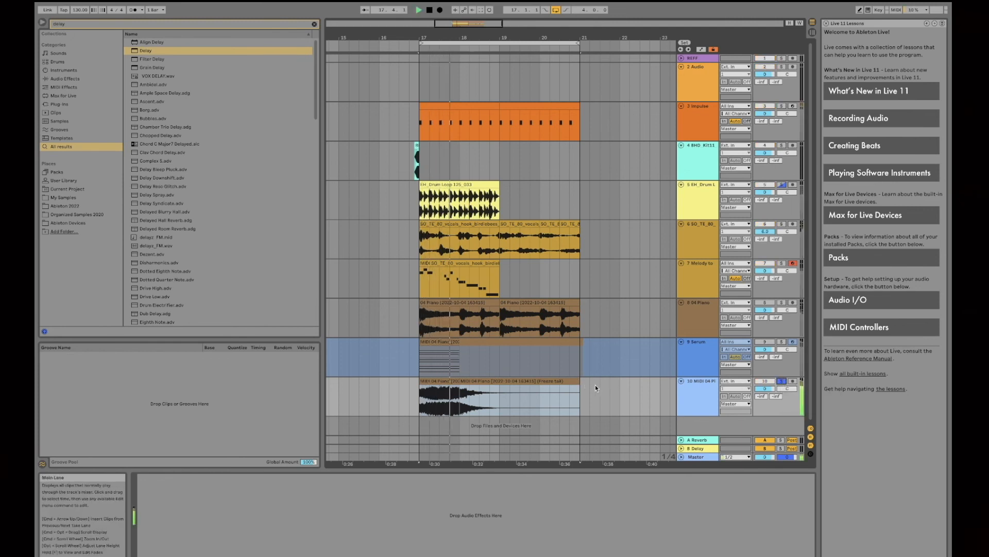
# Delete the copied audio clip between bars 17 and 18 and move the remaining freeze tail to start at bar 17.
pyautogui.click(439, 382)
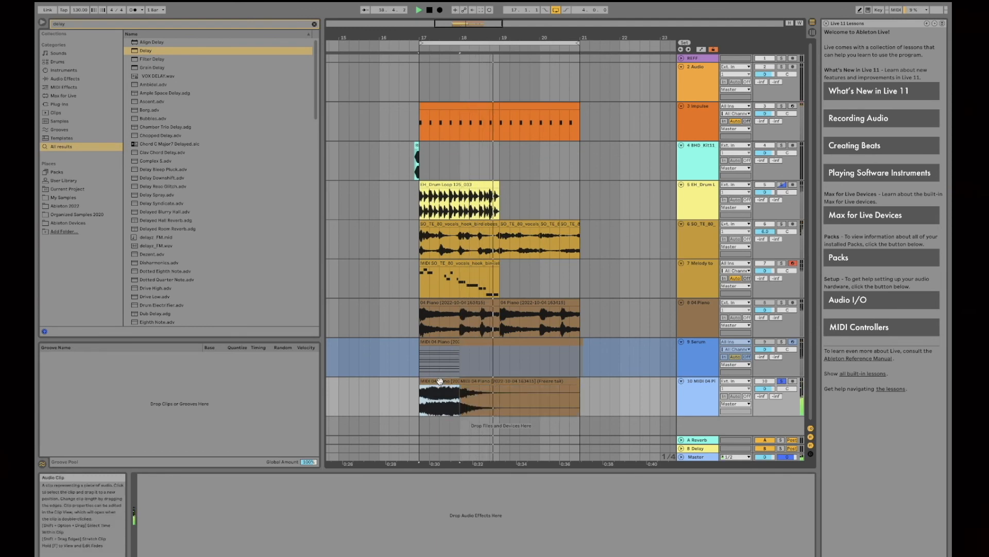
pyautogui.press('Delete')
pyautogui.press('space')
pyautogui.click(462, 398)
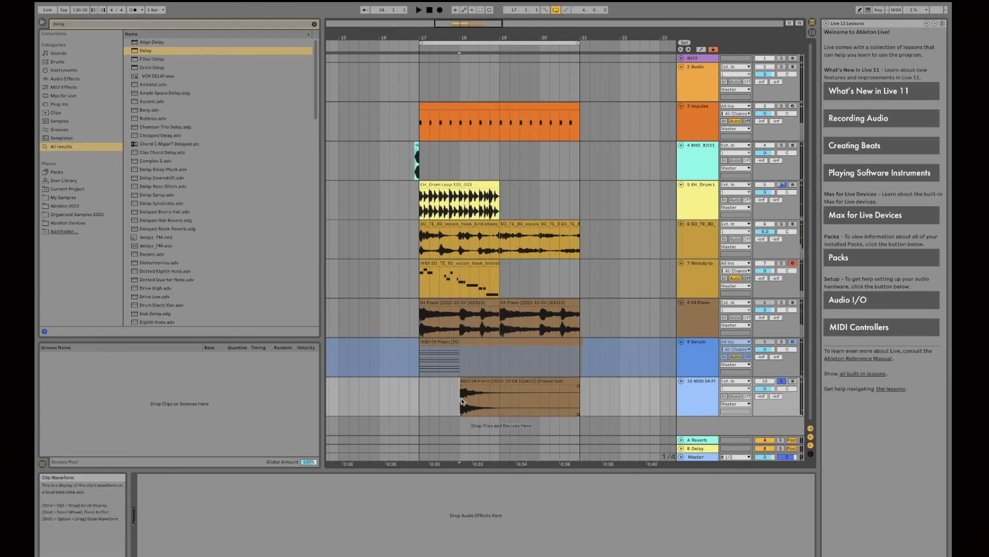
pyautogui.rightClick(461, 399)
pyautogui.click(462, 401)
pyautogui.moveTo(462, 402)
pyautogui.mouseDown()
pyautogui.moveTo(486, 381)
pyautogui.moveTo(453, 387)
pyautogui.mouseUp()
# Reverse the freeze tail clip and move it so that it ends at bar 17.
pyautogui.doubleClick(449, 383)
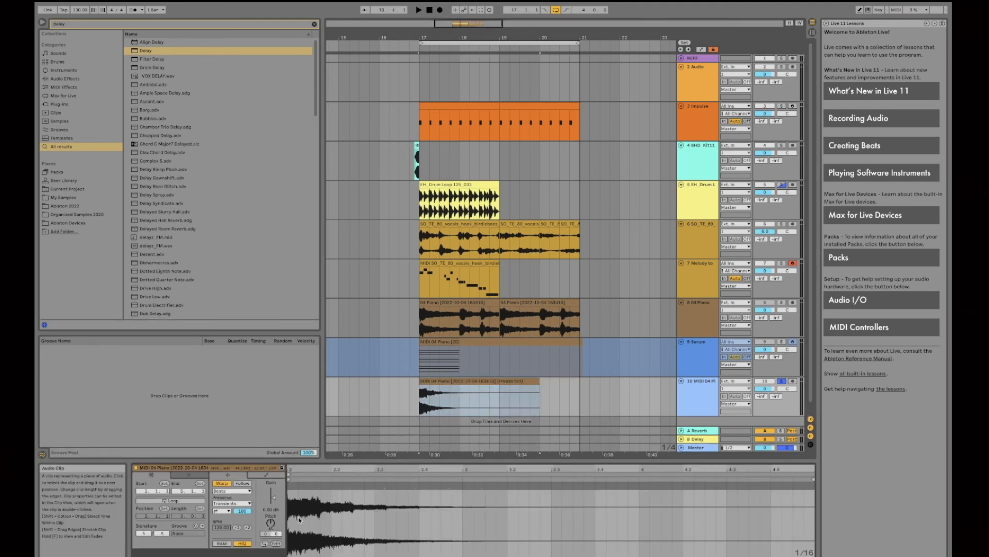
pyautogui.click(264, 543)
pyautogui.moveTo(573, 304); pyautogui.dragTo(622, 282)
pyautogui.moveTo(578, 372); pyautogui.dragTo(456, 384)
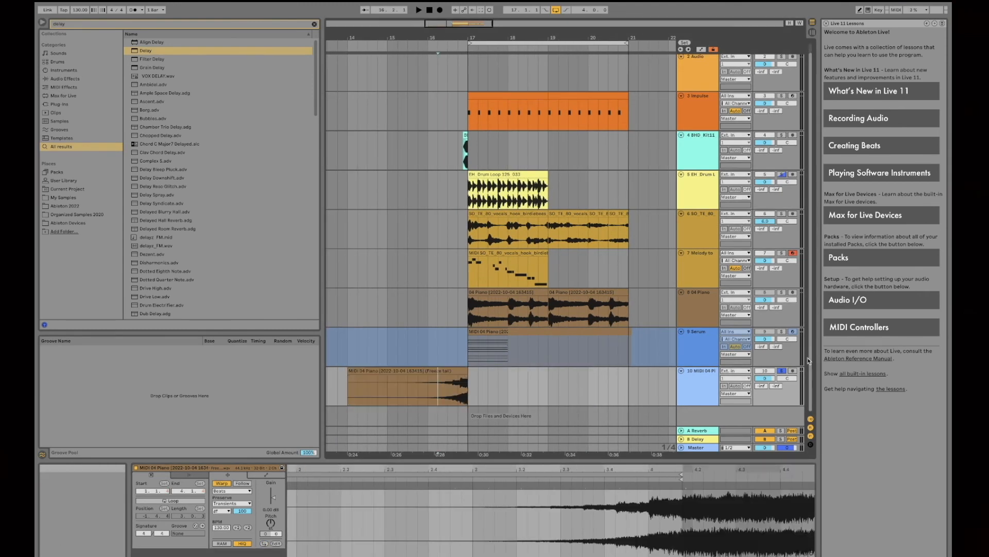
# Clear the reversed audio track's solo, reactivate the 04 Piano track and play the arrangement.
pyautogui.click(782, 370)
pyautogui.click(758, 294)
pyautogui.press('space')
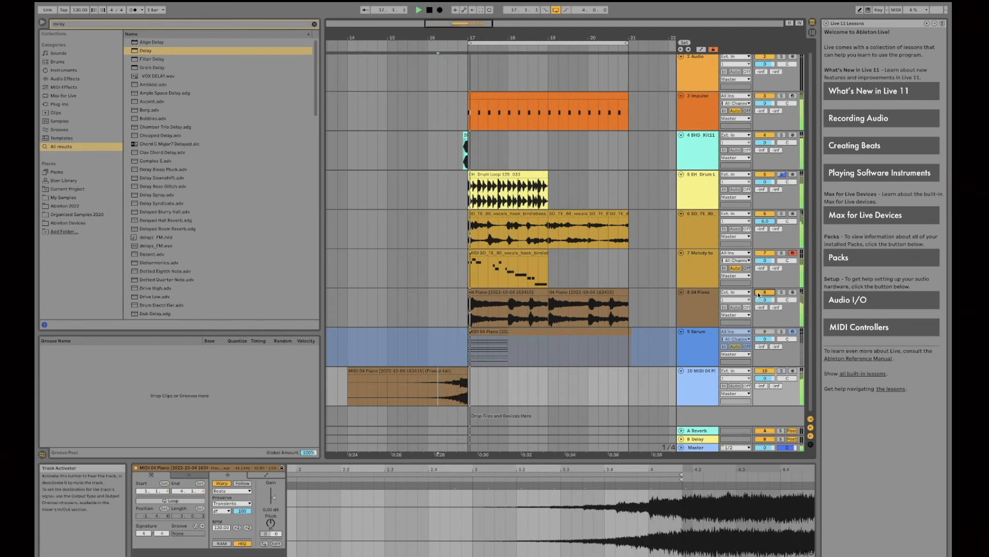
pyautogui.press('space')
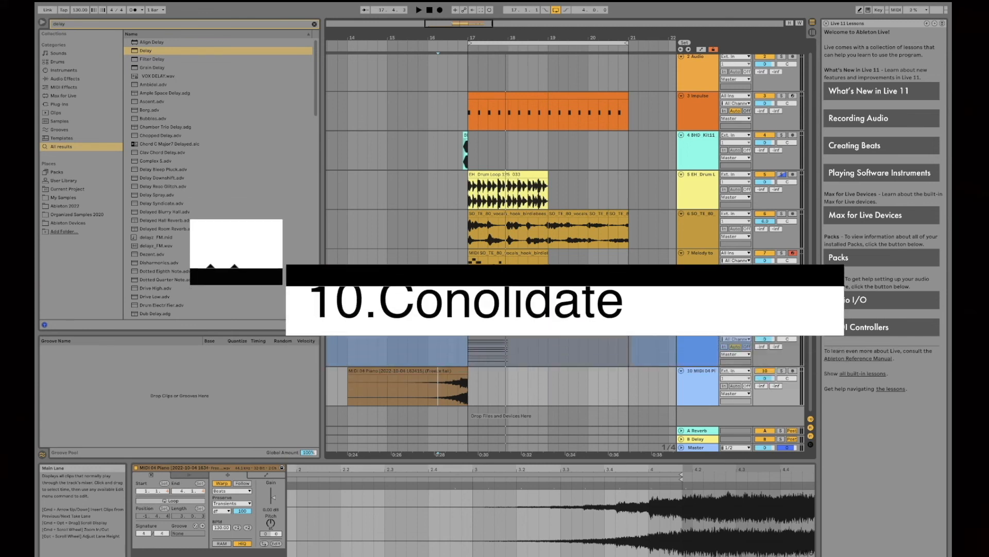
# Solo the vocal track and play its separate clips from bar 20 and from bar 19.
pyautogui.click(484, 223)
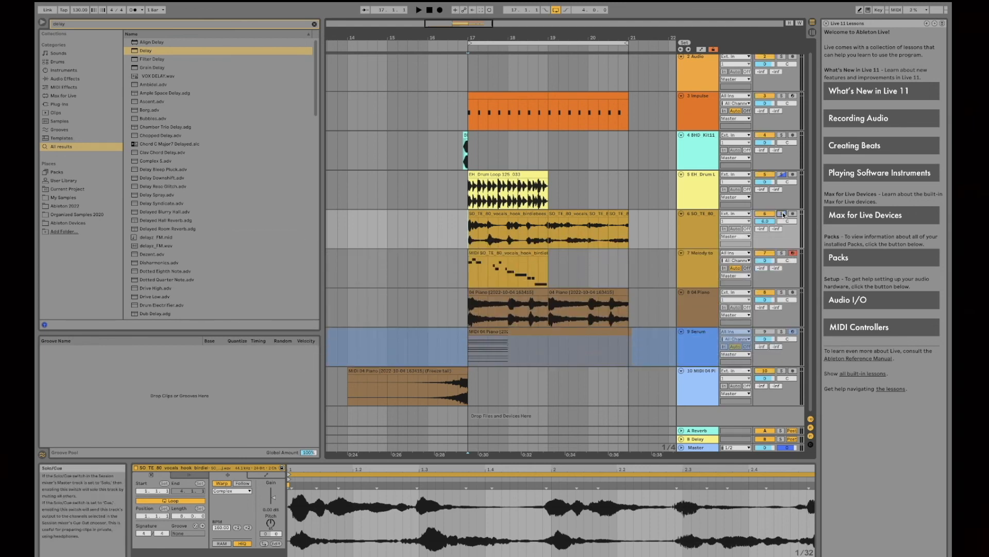
pyautogui.click(588, 229)
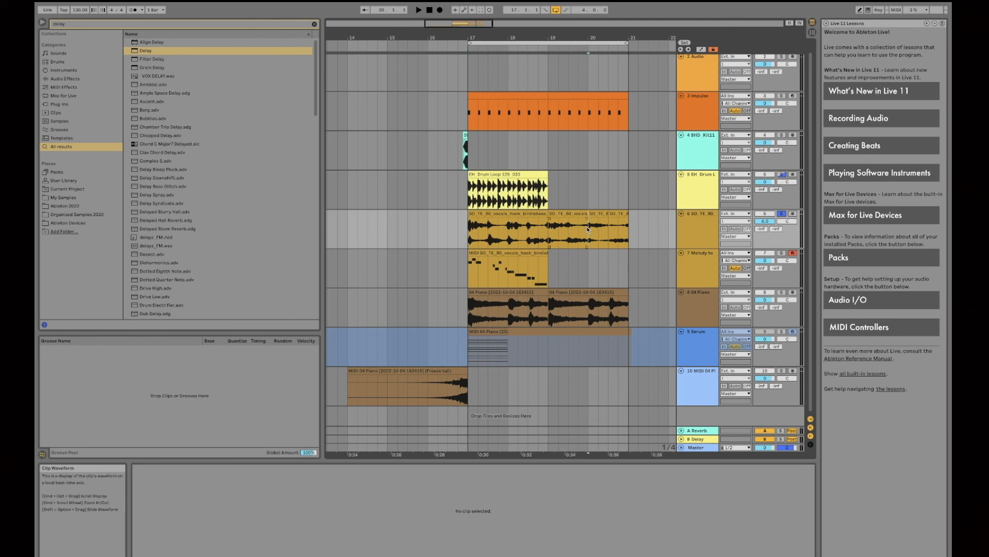
pyautogui.press('space')
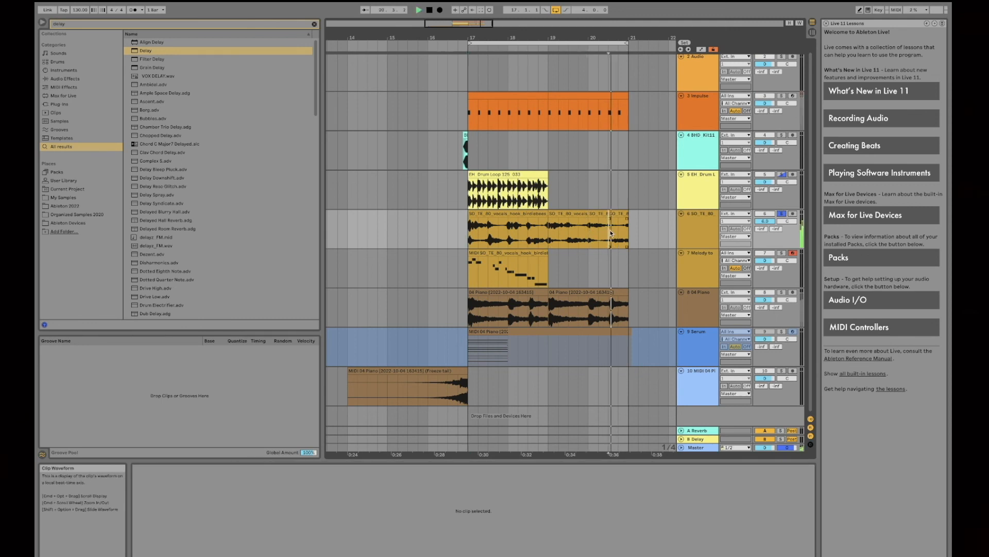
pyautogui.press('space')
pyautogui.click(548, 230)
pyautogui.press('space')
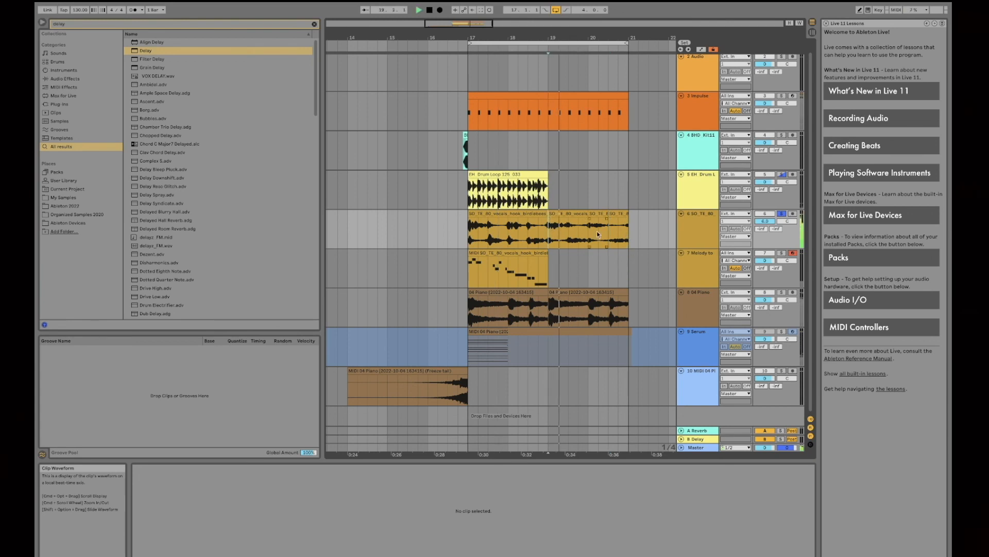
pyautogui.press('space')
# Consolidate the vocal clips from bar 17 to bar 21 into one clip.
pyautogui.click(628, 237)
pyautogui.moveTo(628, 237); pyautogui.dragTo(469, 237)
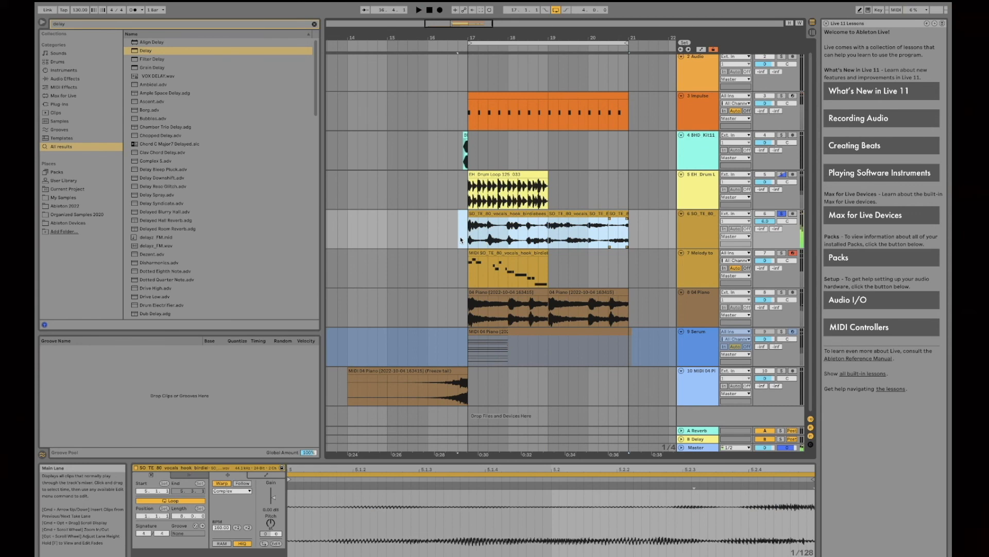
pyautogui.rightClick(490, 213)
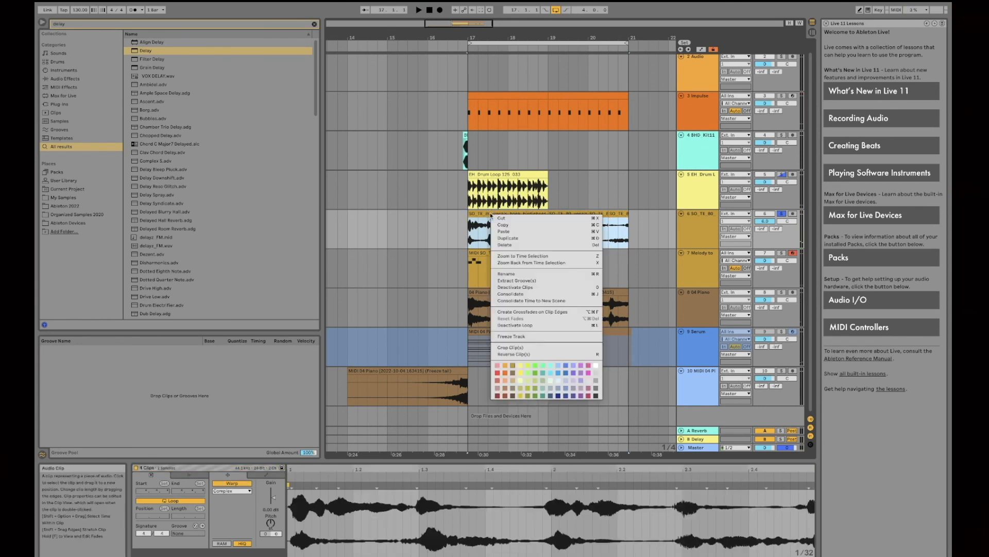
pyautogui.click(514, 296)
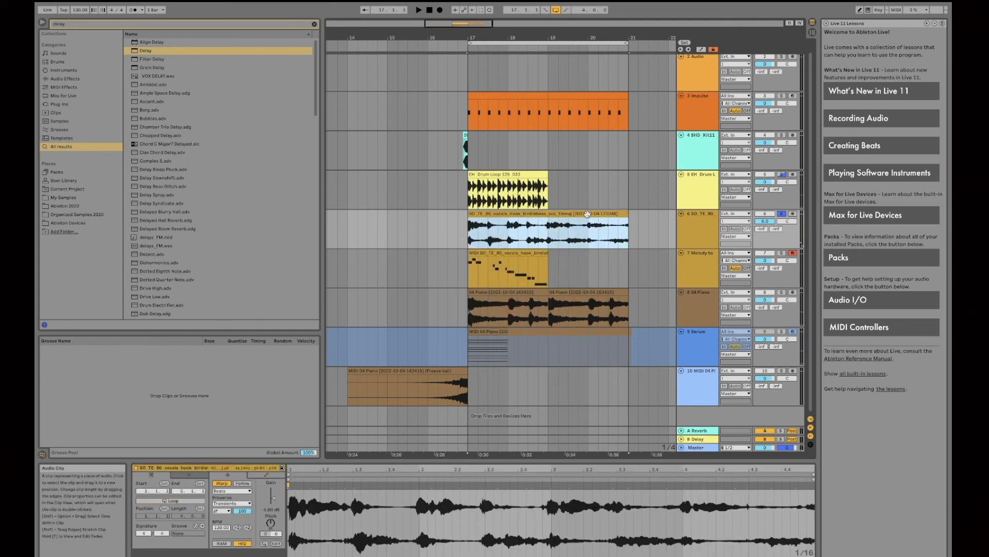
# Duplicate the consolidated vocal clip and undo the duplication.
pyautogui.moveTo(549, 38); pyautogui.dragTo(445, 21)
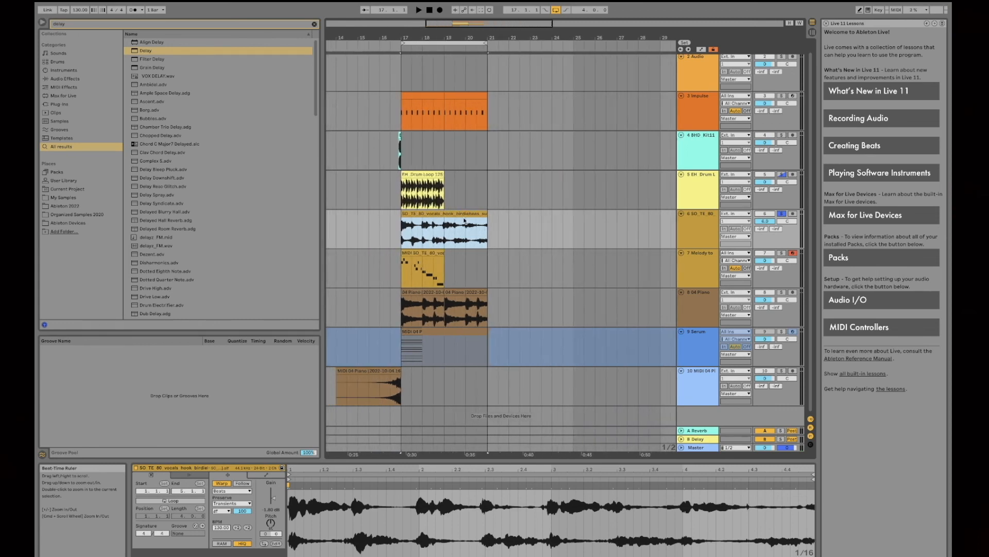
pyautogui.press('super+d')
pyautogui.press('super+d')
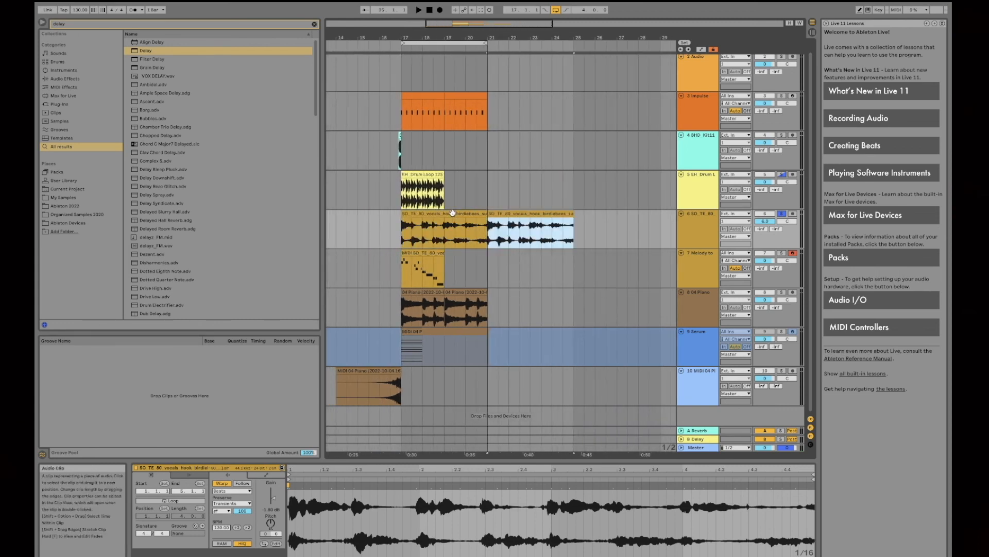
pyautogui.press('super+z')
pyautogui.press('super+z')
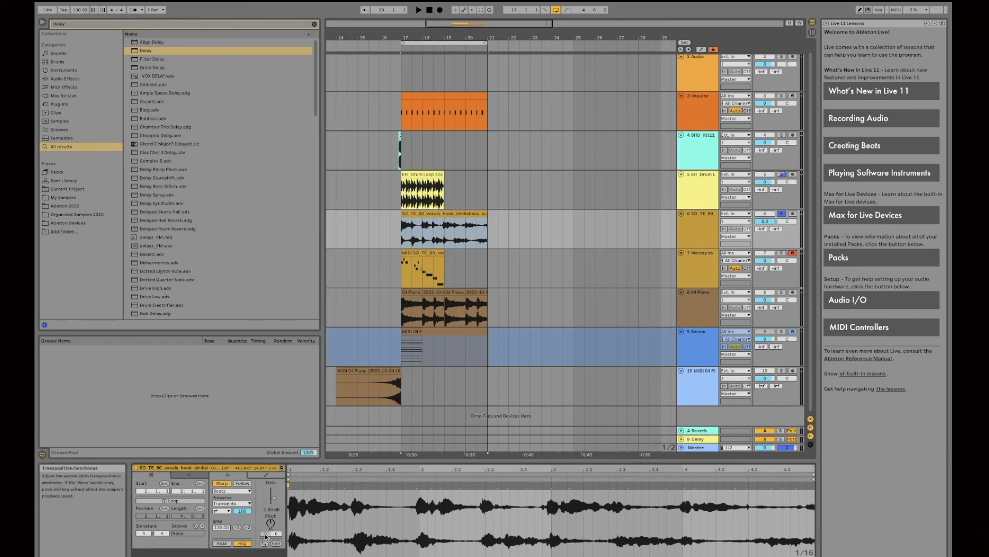
# Split the vocal clip at bar 20, transpose its last bar and play across the split.
pyautogui.click(468, 232)
pyautogui.click(465, 239)
pyautogui.press('super+e')
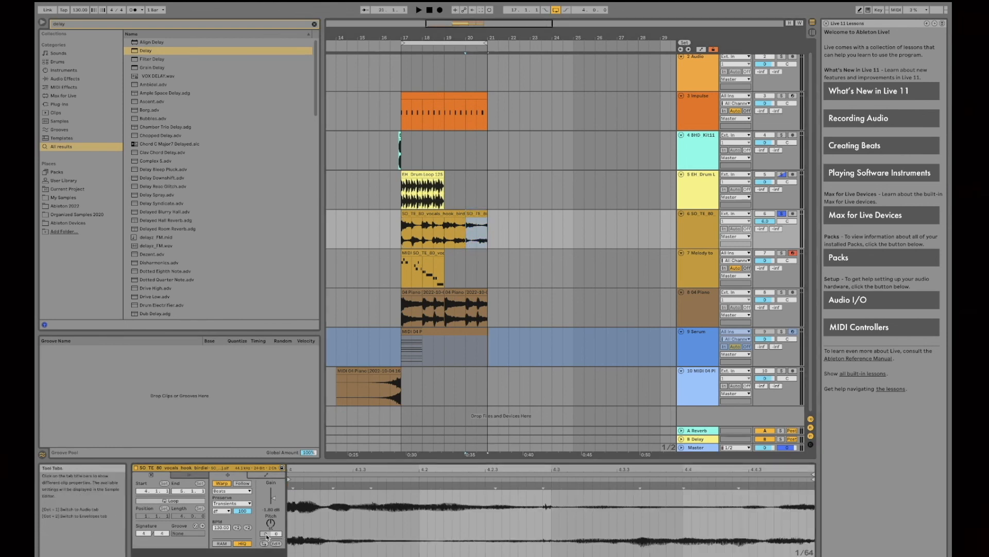
pyautogui.click(453, 230)
pyautogui.press('space')
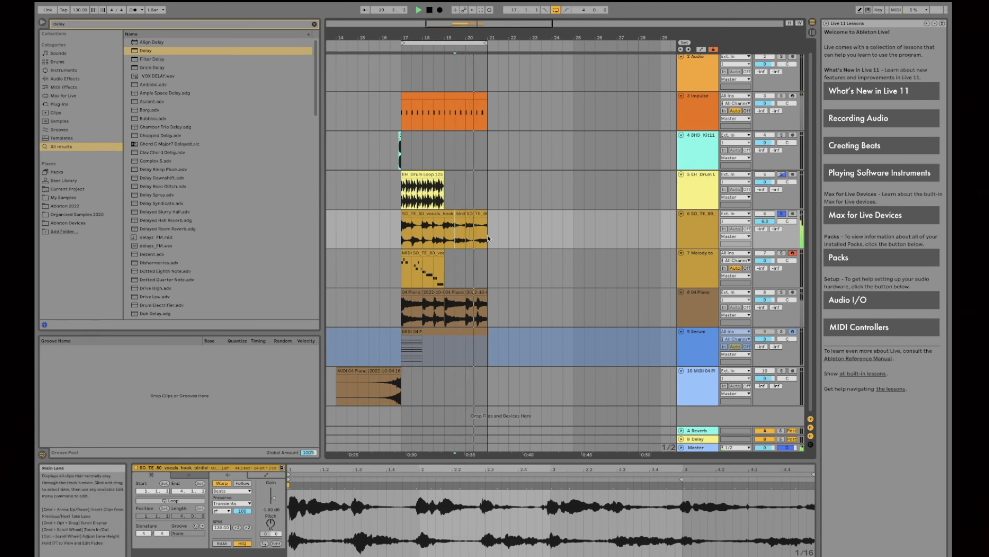
pyautogui.press('space')
# Consolidate the split vocal clips between bars 17 and 21 and play the consolidated clip's ending.
pyautogui.moveTo(487, 237); pyautogui.dragTo(403, 232)
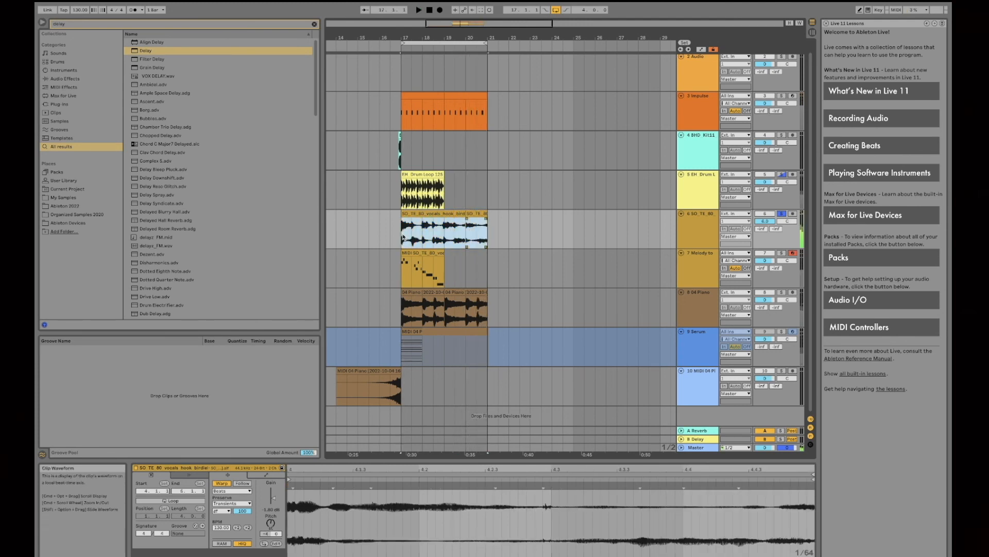
pyautogui.rightClick(422, 214)
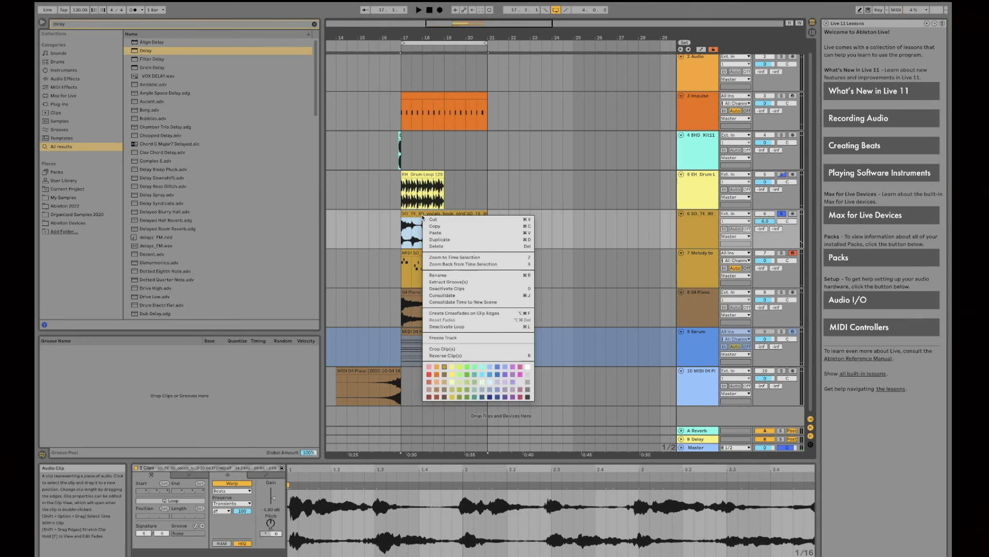
pyautogui.click(451, 297)
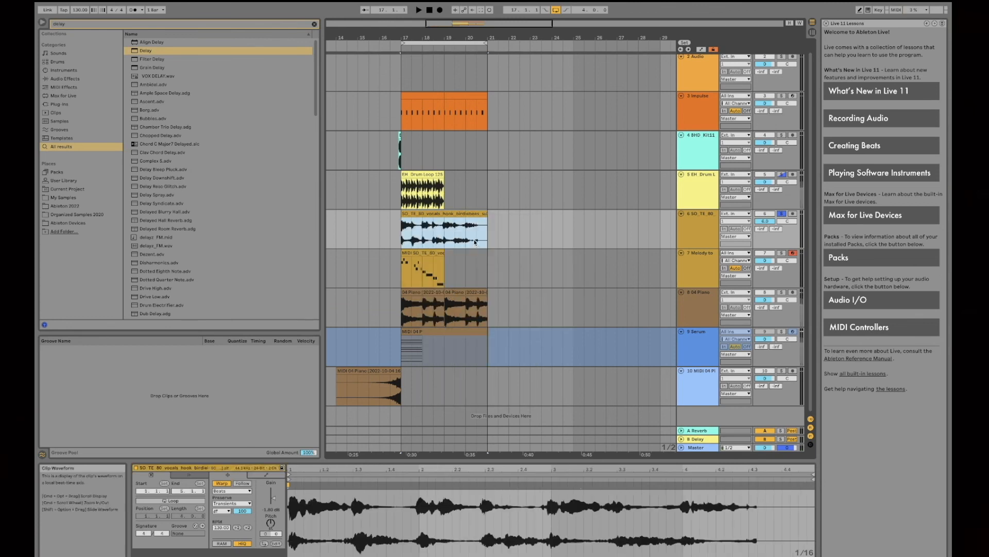
pyautogui.rightClick(462, 228)
pyautogui.click(463, 231)
pyautogui.press('space')
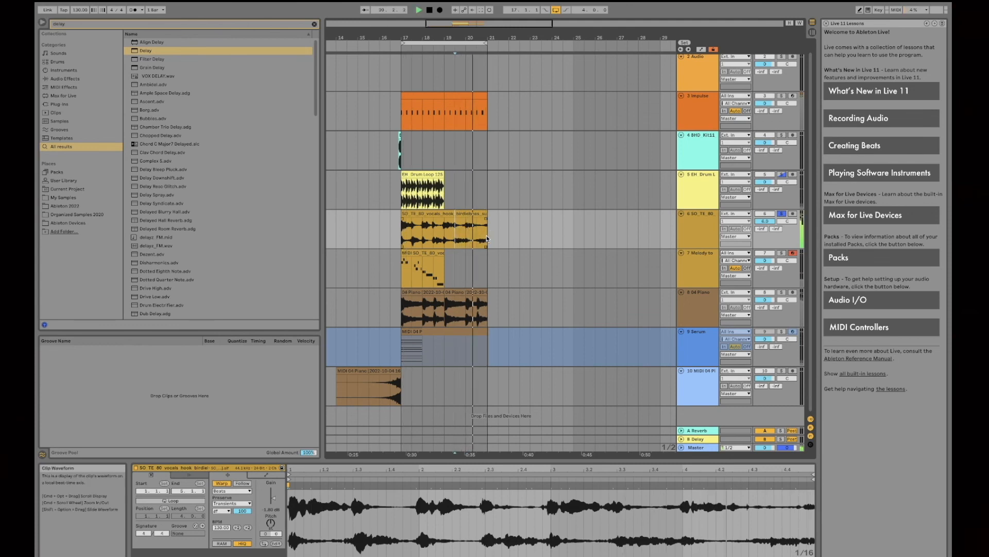
pyautogui.press('space')
# Duplicate the newly consolidated vocal clip so that the copy fills bars 21 to 25.
pyautogui.moveTo(485, 239)
pyautogui.mouseDown()
pyautogui.moveTo(445, 238)
pyautogui.moveTo(494, 232)
pyautogui.mouseUp()
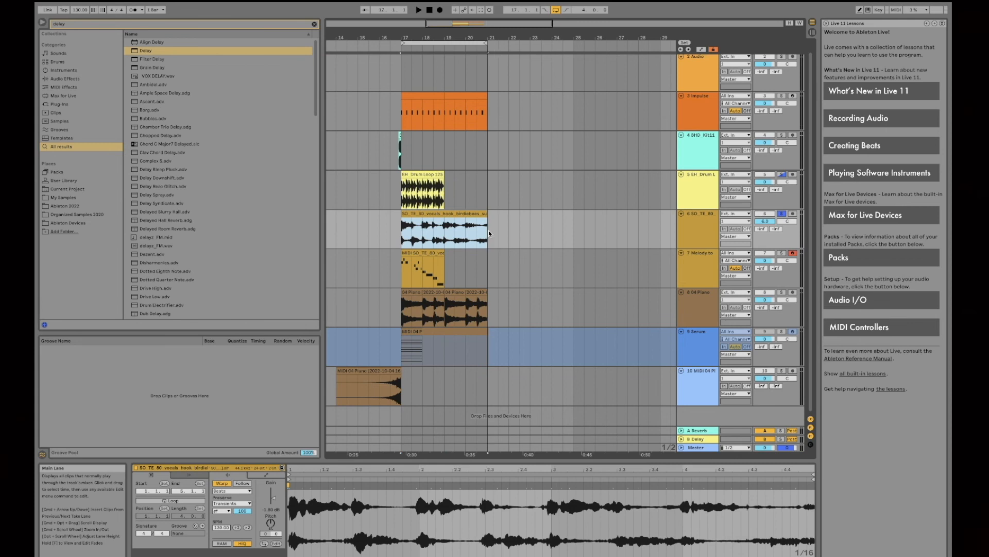
pyautogui.press('super+d')
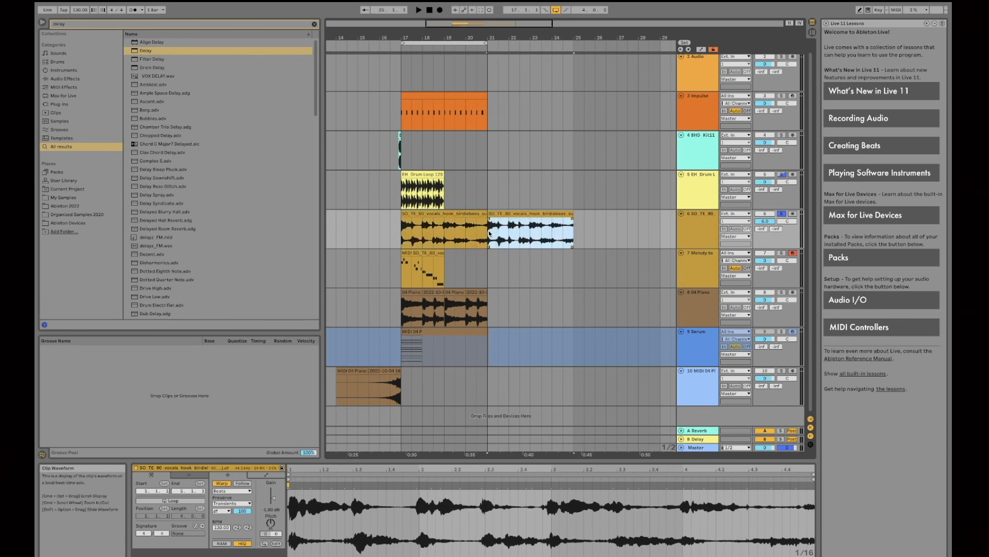
pyautogui.scroll(-3, 553, 128)
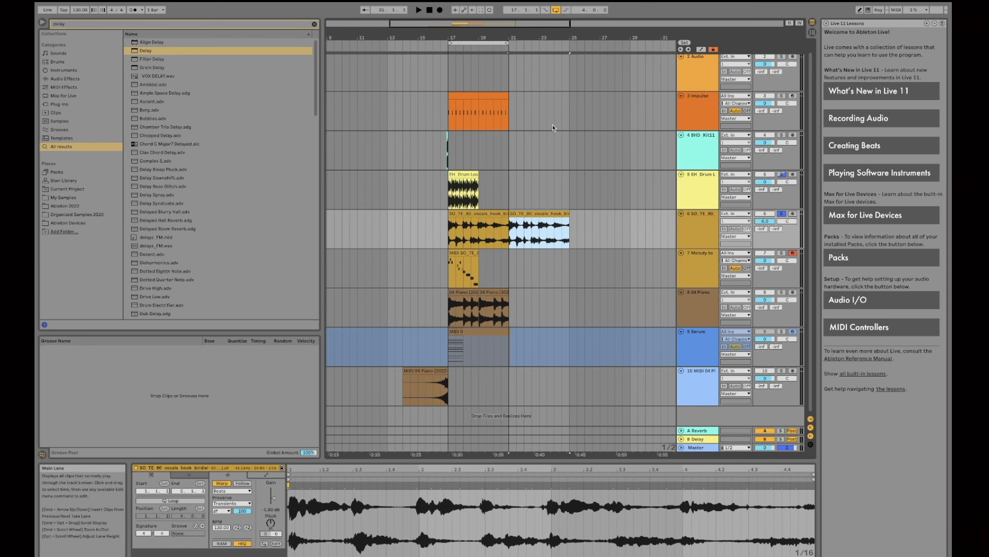